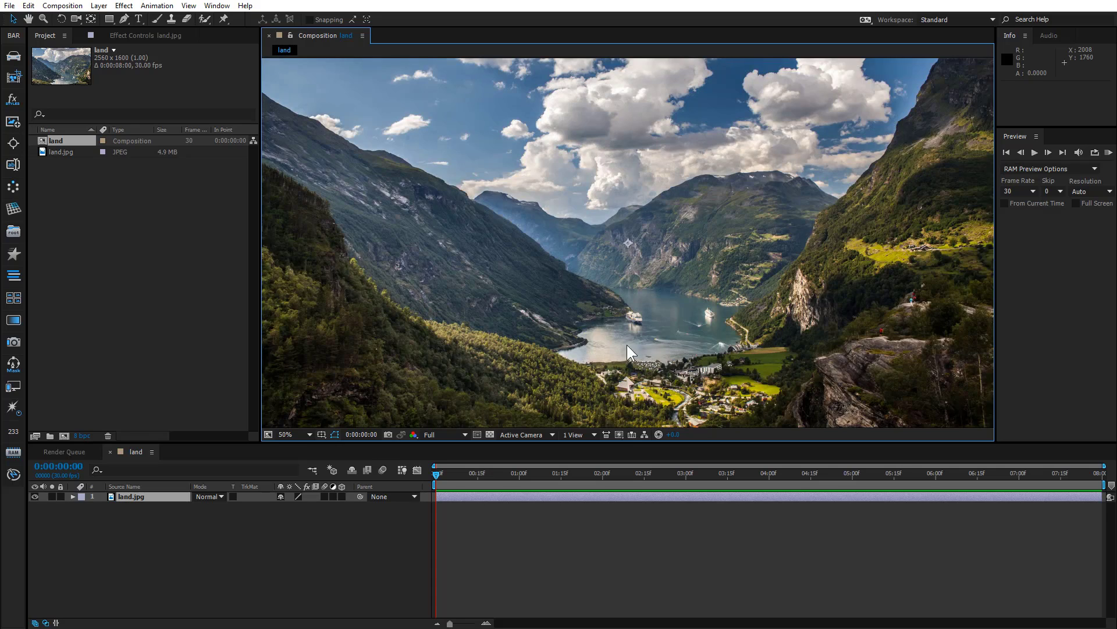
- Set the land composition's Classic 3D renderer shadow map resolution to 4000
{"action": "right_click", "coordinate": [275, 521]}
{"action": "left_click", "coordinate": [333, 418]}
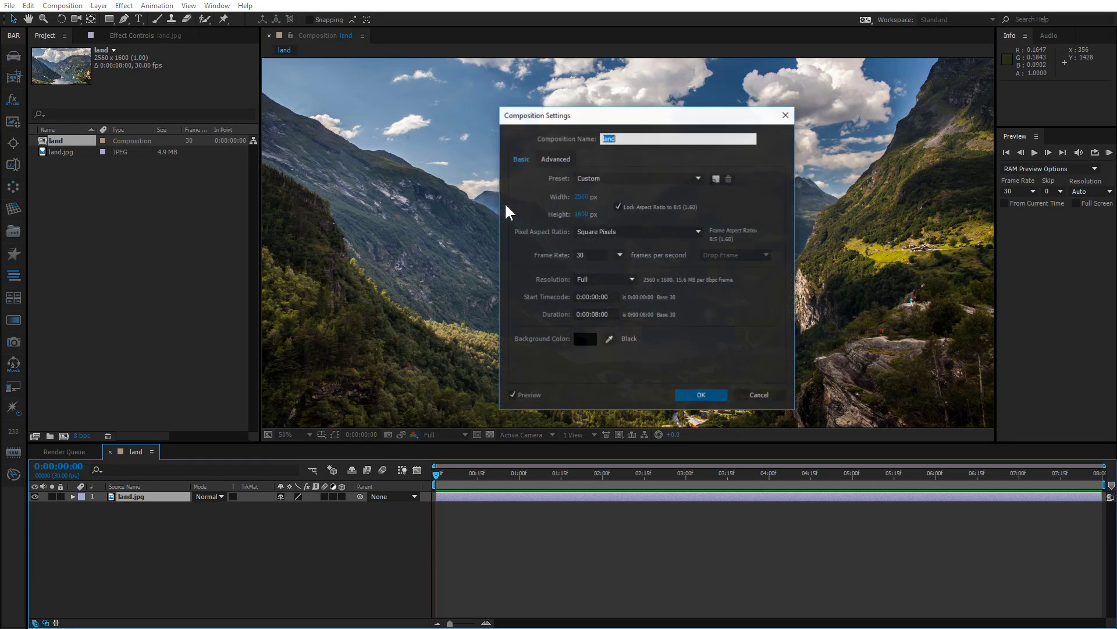
{"action": "left_click", "coordinate": [563, 159]}
{"action": "left_click", "coordinate": [686, 221]}
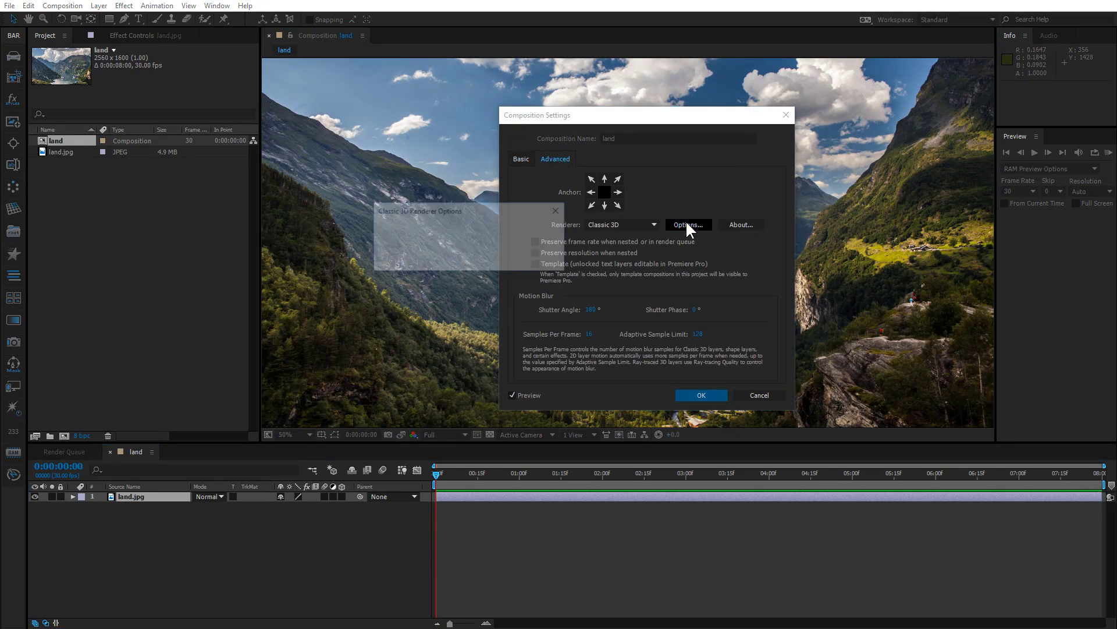
{"action": "left_click", "coordinate": [513, 233]}
{"action": "left_click", "coordinate": [484, 350]}
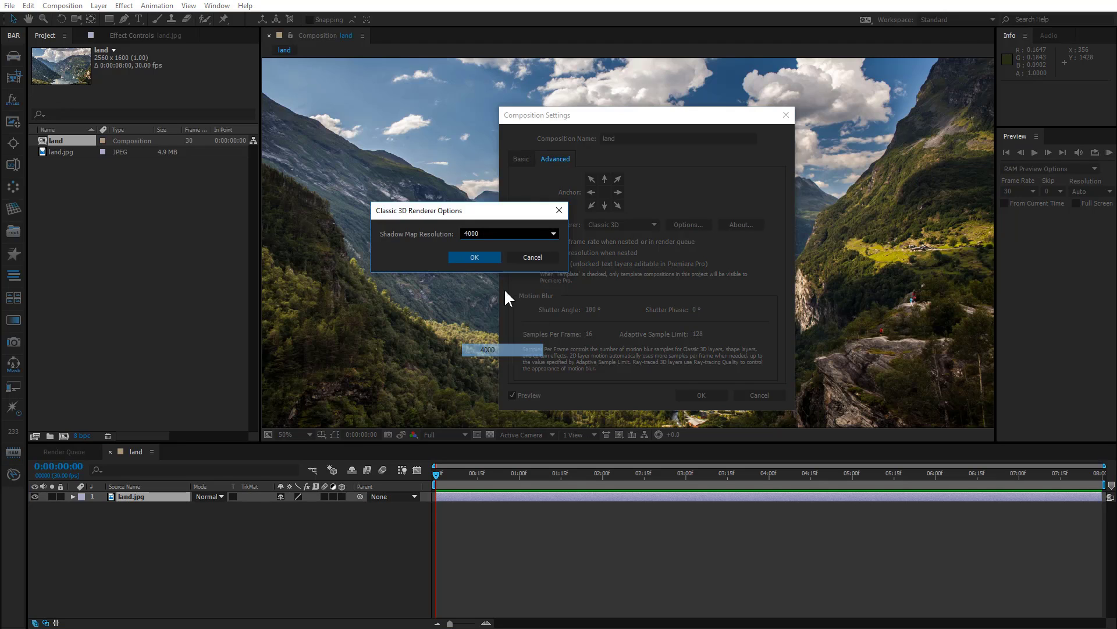
{"action": "left_click", "coordinate": [461, 255]}
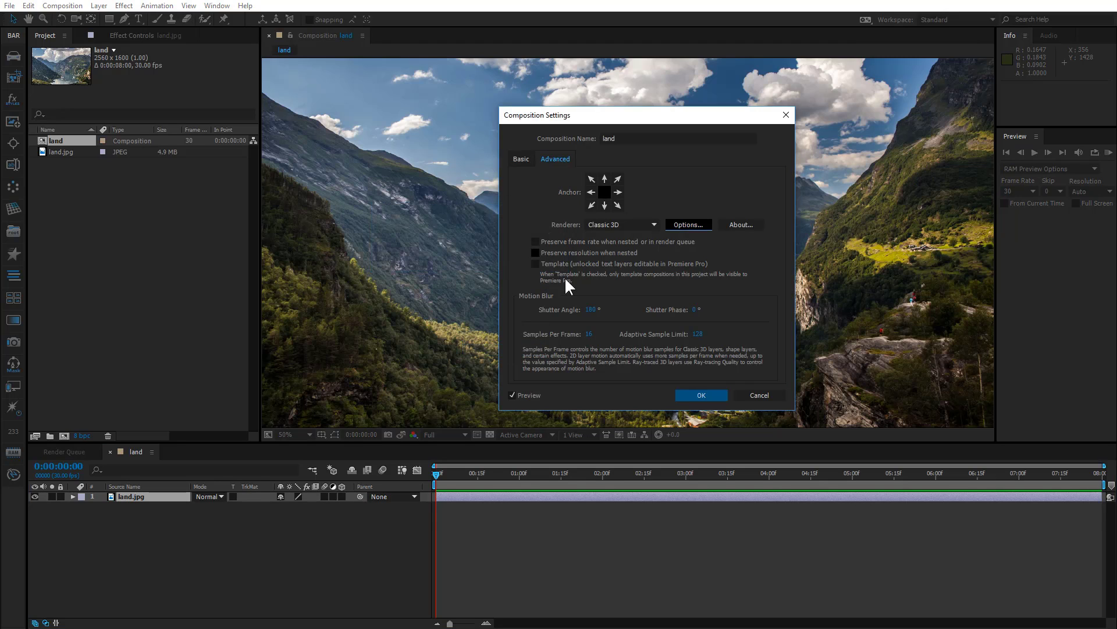
{"action": "left_click", "coordinate": [692, 392]}
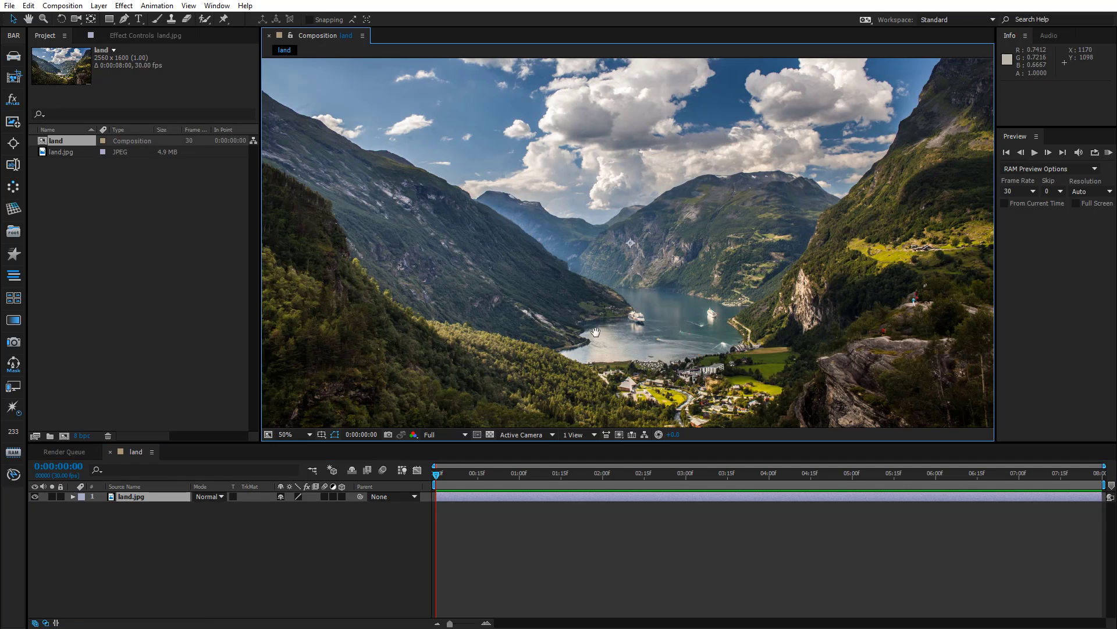
- Add a white comp-sized solid named "modeler" above land.jpg and hide it
{"action": "left_click_drag", "start_coordinate": [600, 327], "coordinate": [585, 406]}
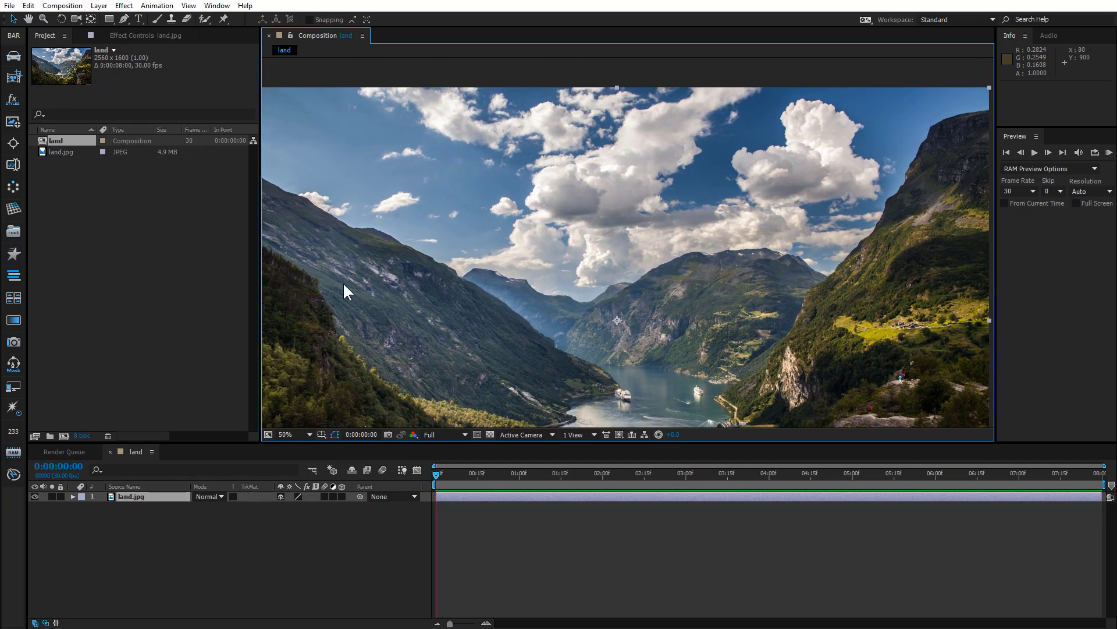
{"action": "left_click_drag", "start_coordinate": [760, 229], "coordinate": [708, 234]}
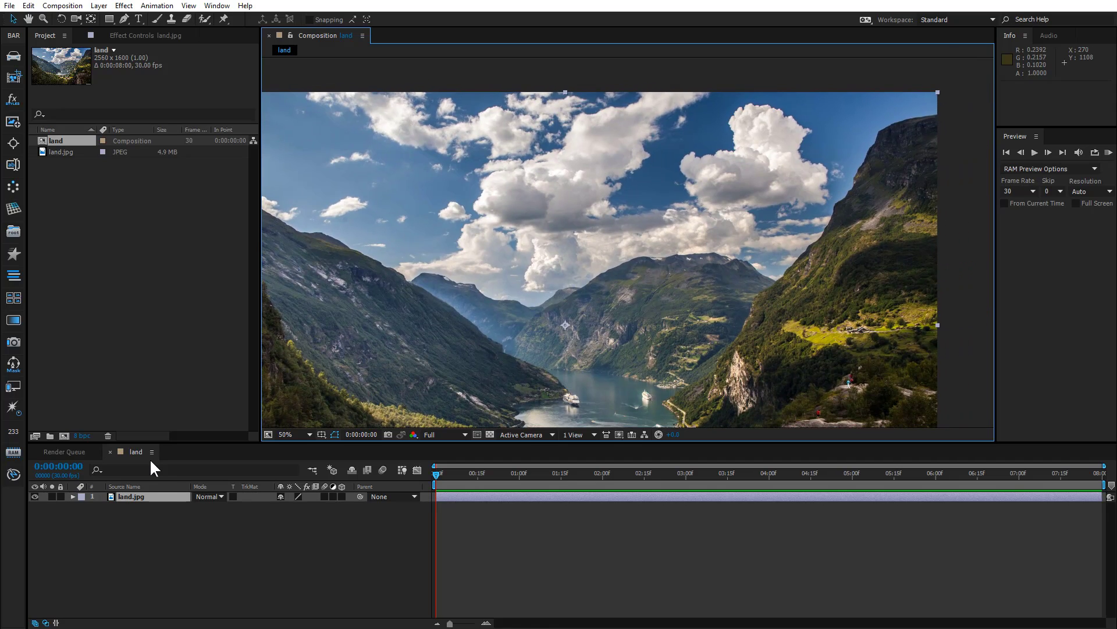
{"action": "right_click", "coordinate": [165, 529]}
{"action": "mouse_move", "coordinate": [281, 405]}
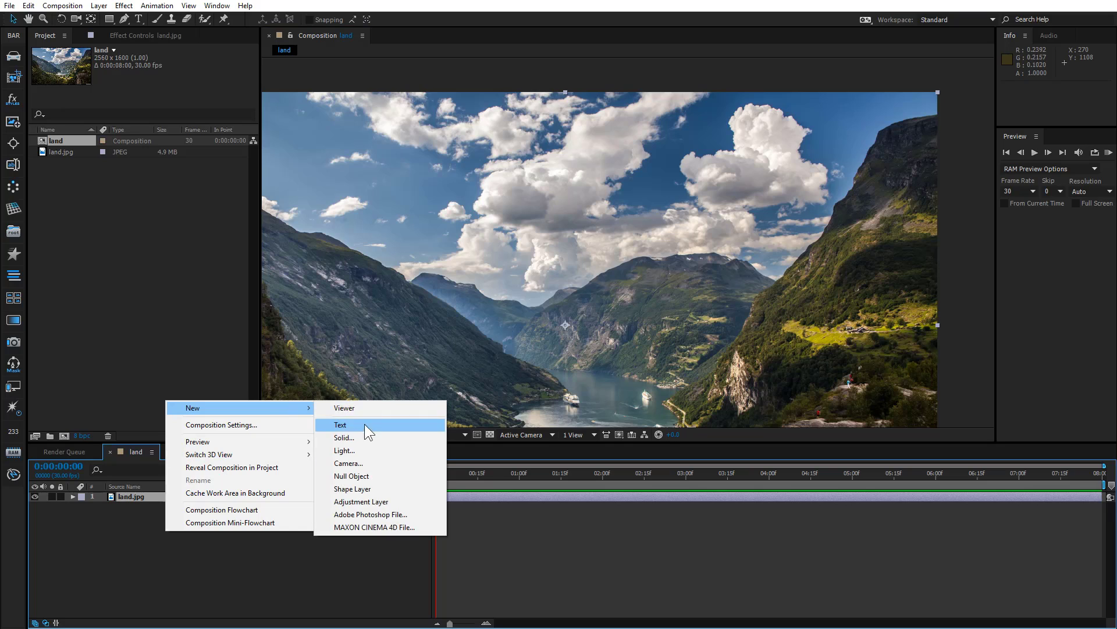
{"action": "left_click", "coordinate": [361, 437]}
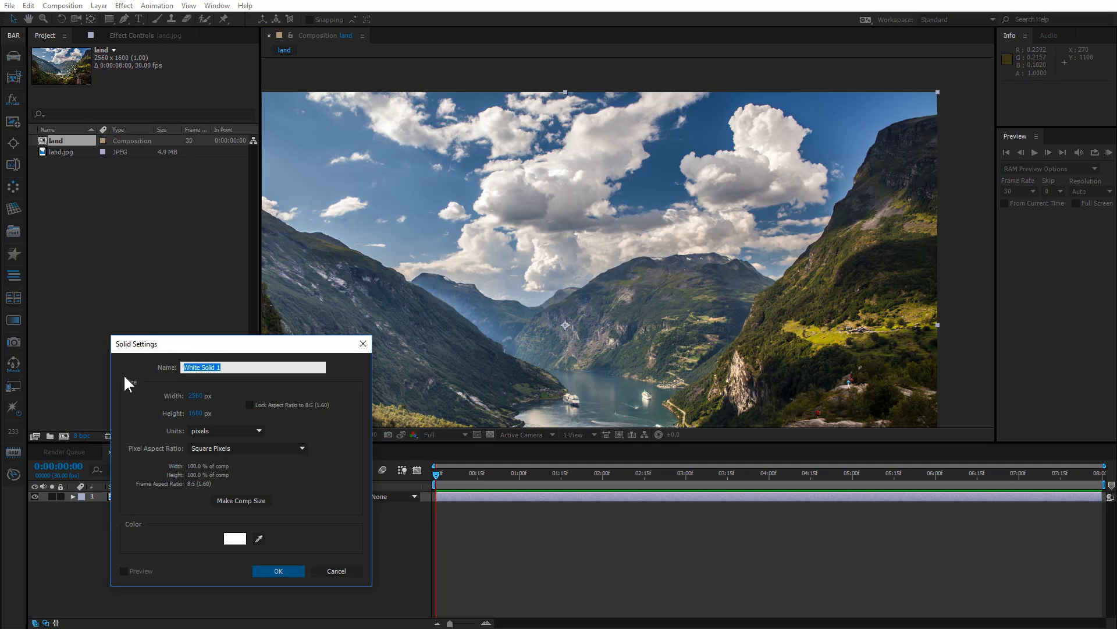
{"action": "type", "text": "modeler"}
{"action": "left_click", "coordinate": [278, 571]}
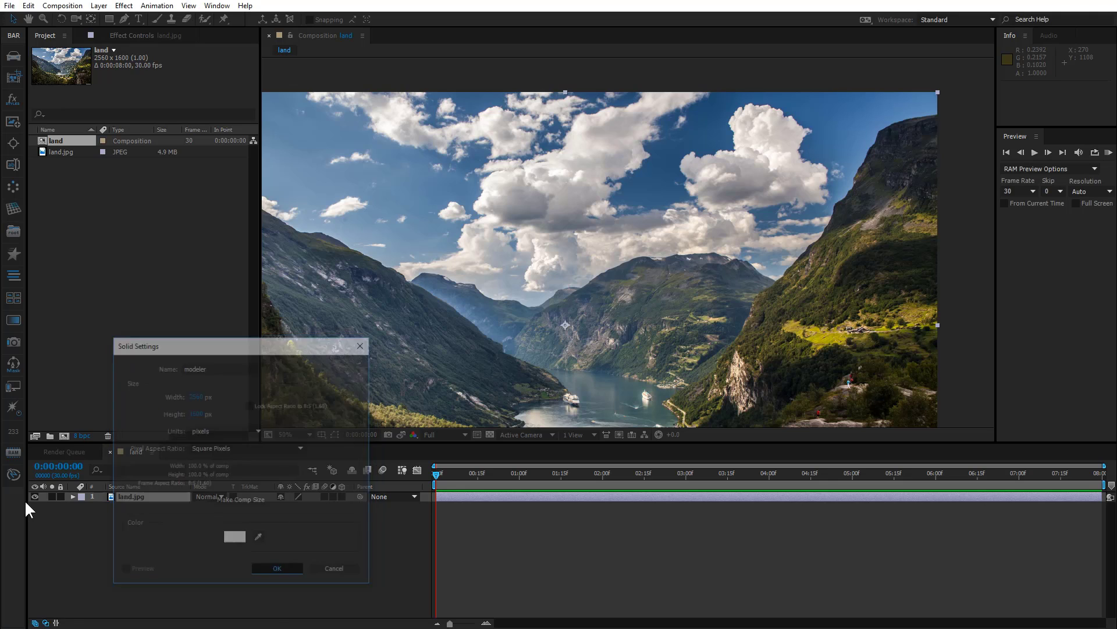
{"action": "left_click", "coordinate": [35, 496]}
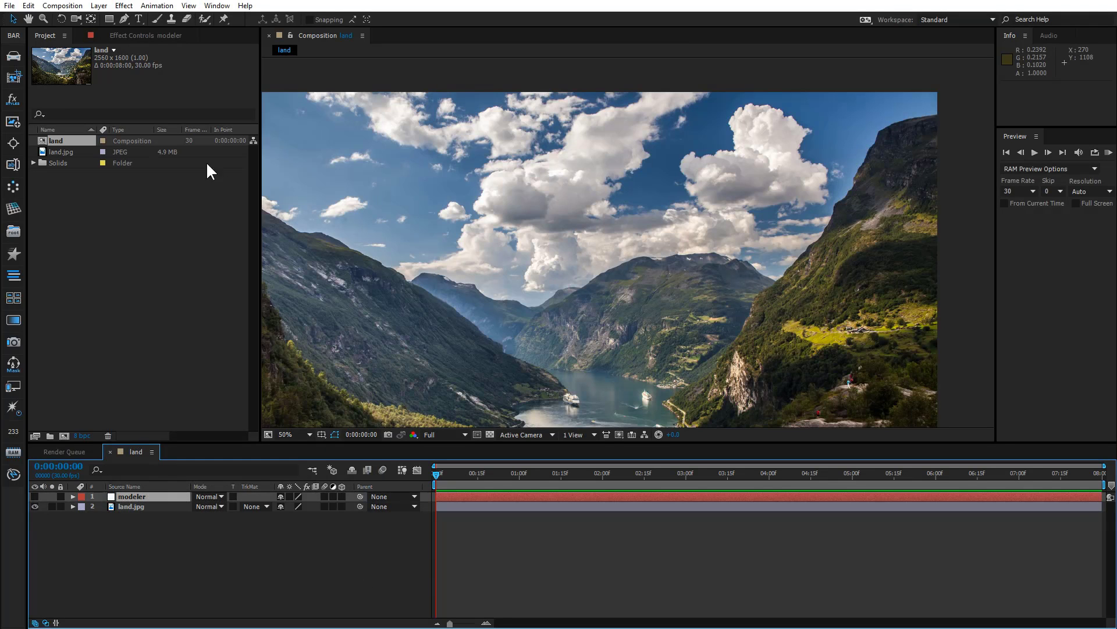
- Start a Pen tool mask on the modeler layer just outside the image's right edge and trace the right mountain's summit ridge
{"action": "left_click", "coordinate": [125, 17]}
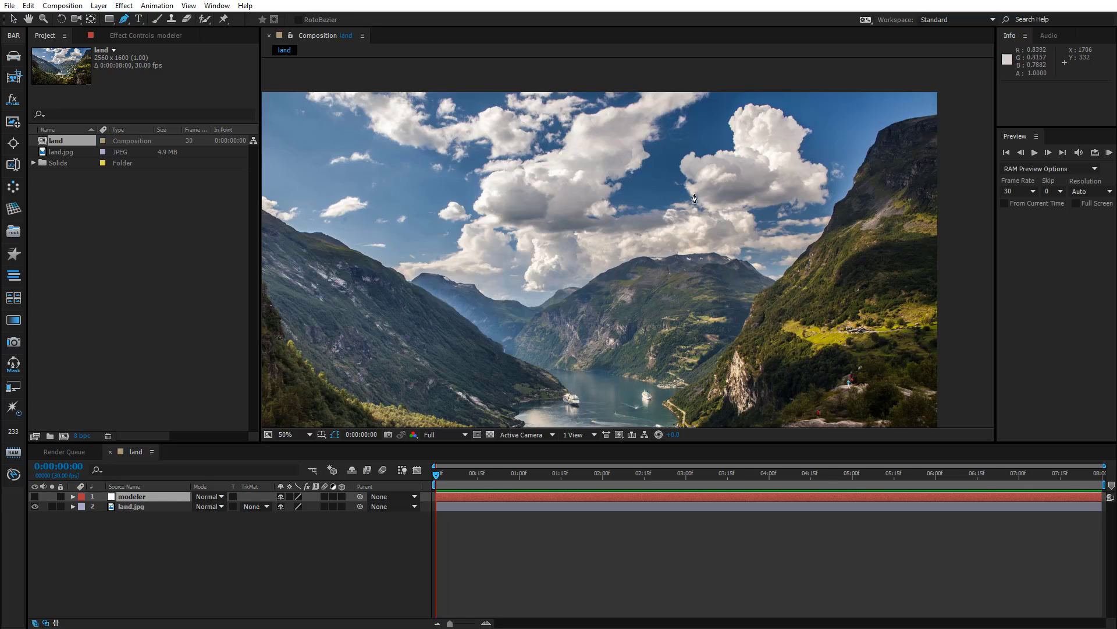
{"action": "left_click_drag", "start_coordinate": [737, 256], "coordinate": [694, 269]}
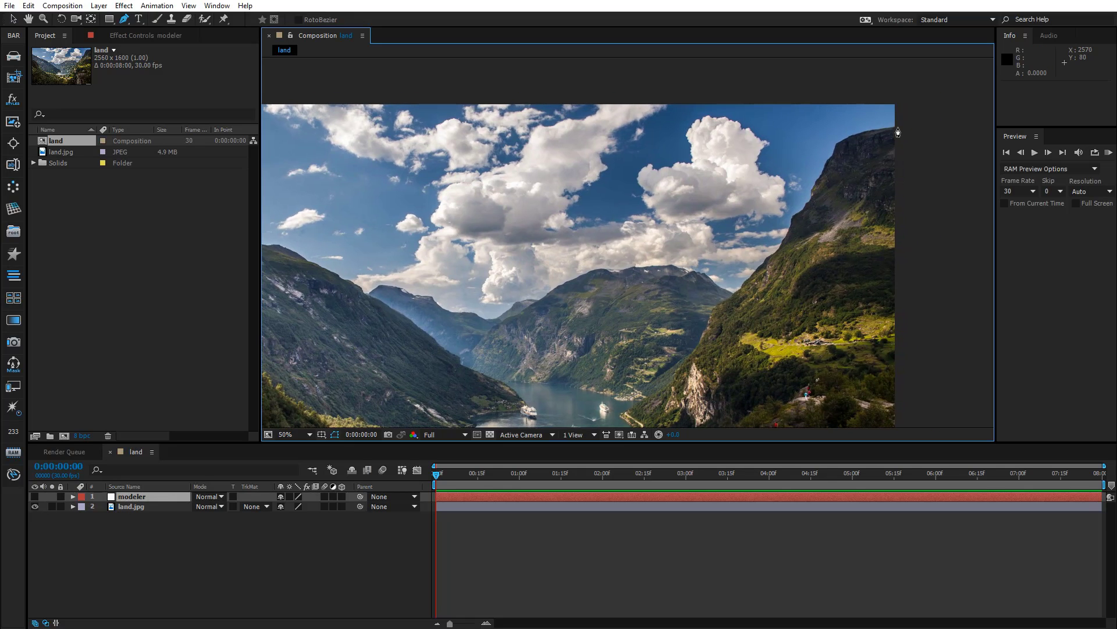
{"action": "scroll", "coordinate": [897, 133], "scroll_direction": "up", "scroll_amount": 5}
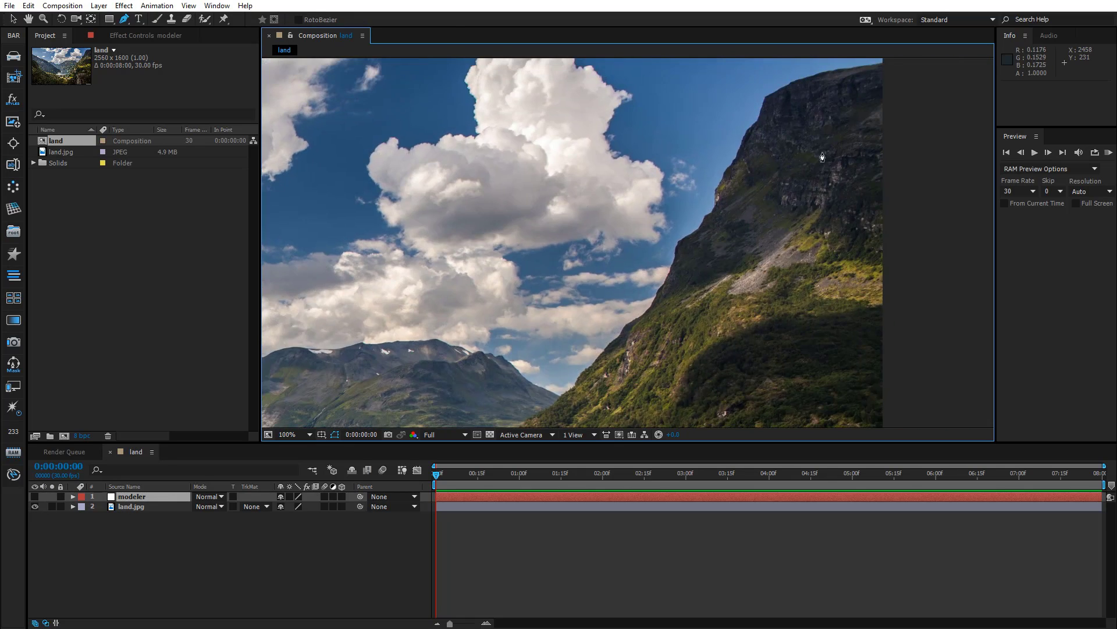
{"action": "left_click", "coordinate": [772, 179]}
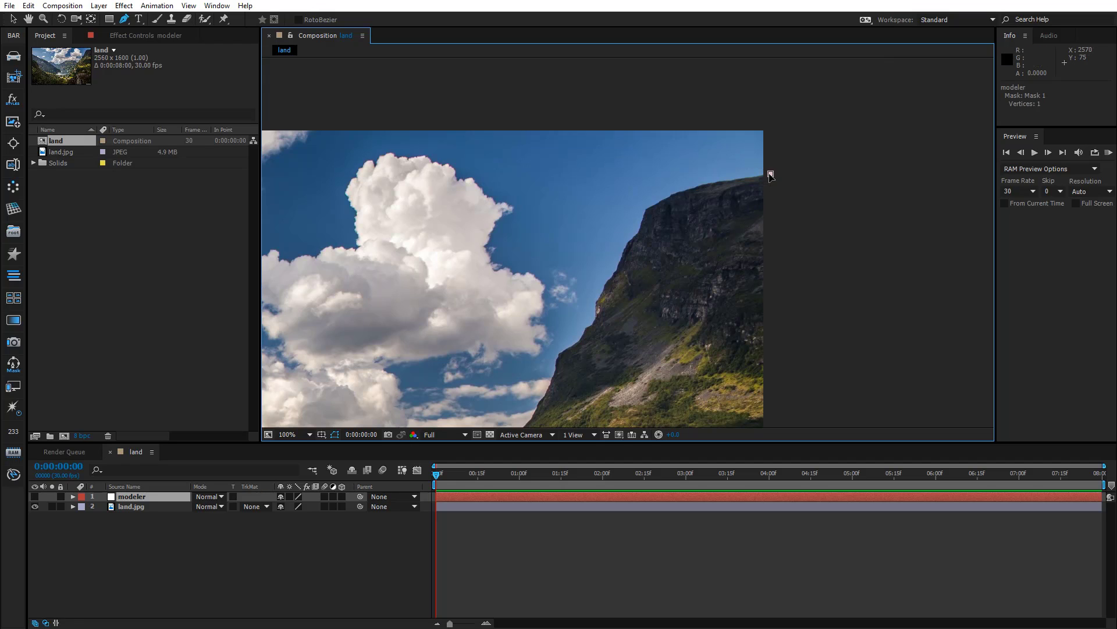
{"action": "scroll", "coordinate": [712, 200], "scroll_direction": "up", "scroll_amount": 2}
{"action": "left_click", "coordinate": [667, 228]}
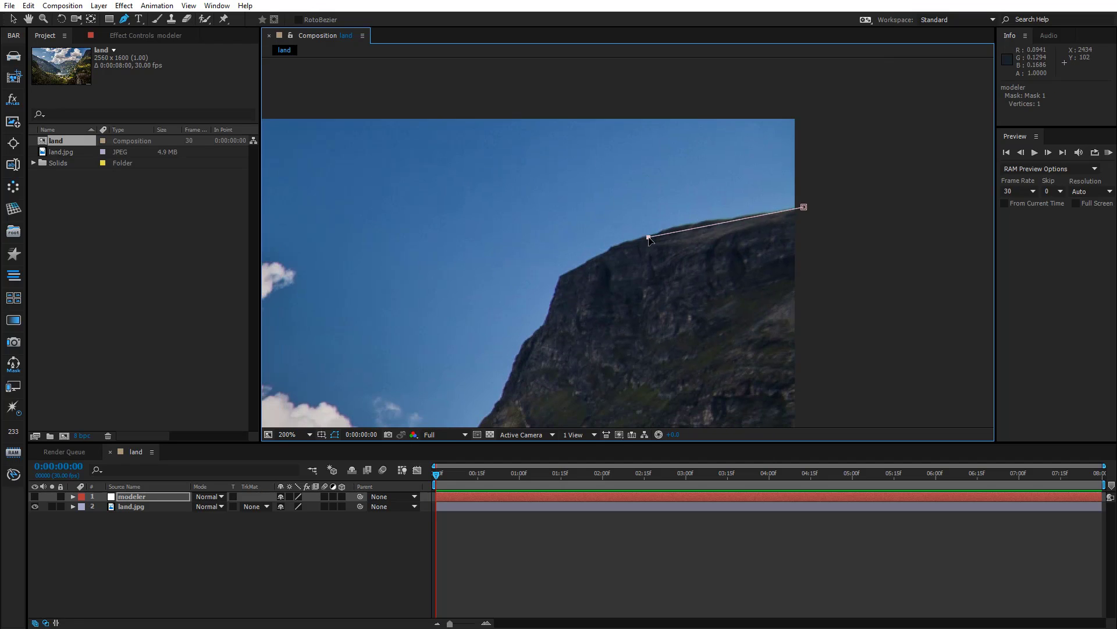
{"action": "left_click", "coordinate": [563, 274]}
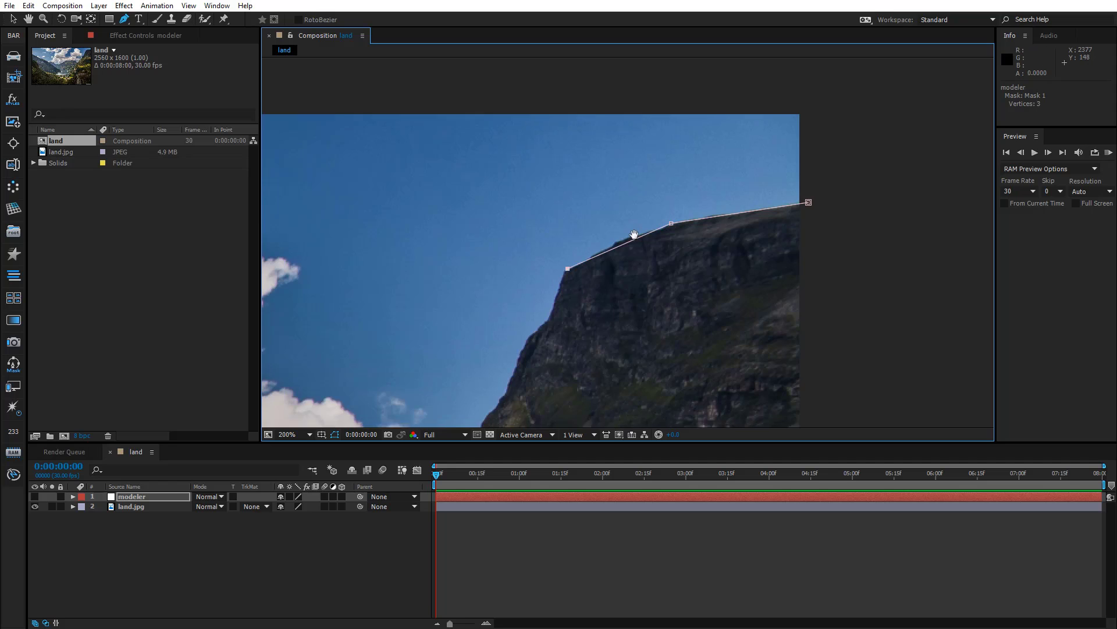
- Extend the mask down the steep upper cliff edge of the right mountain
{"action": "left_click_drag", "start_coordinate": [563, 274], "coordinate": [652, 178]}
{"action": "left_click", "coordinate": [634, 227]}
{"action": "left_click_drag", "start_coordinate": [618, 303], "coordinate": [666, 206]}
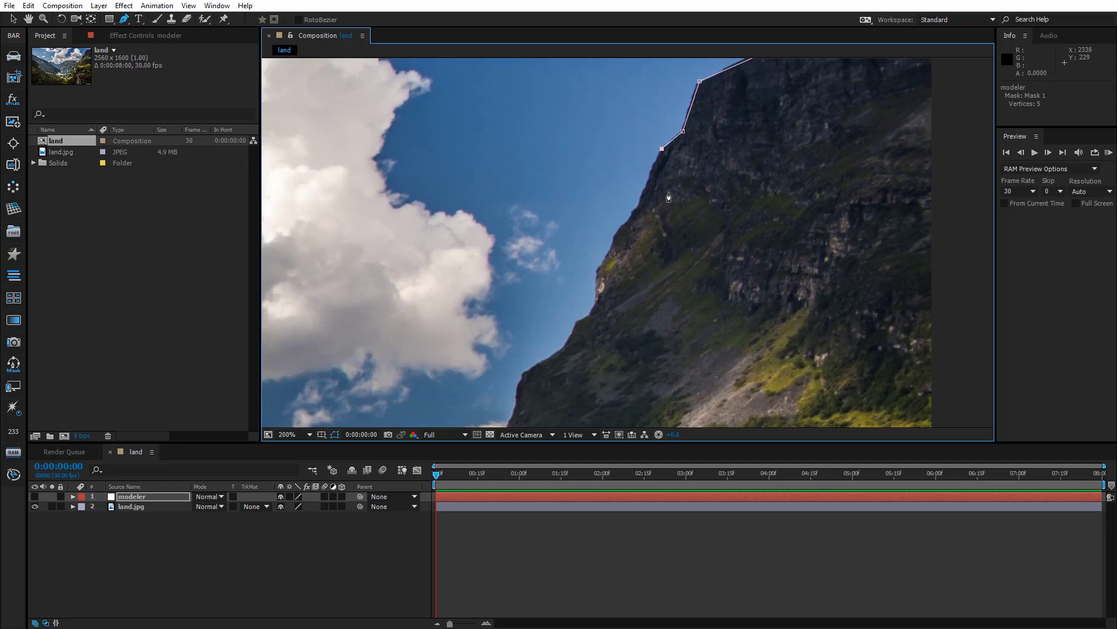
{"action": "left_click", "coordinate": [599, 270]}
{"action": "left_click", "coordinate": [594, 302]}
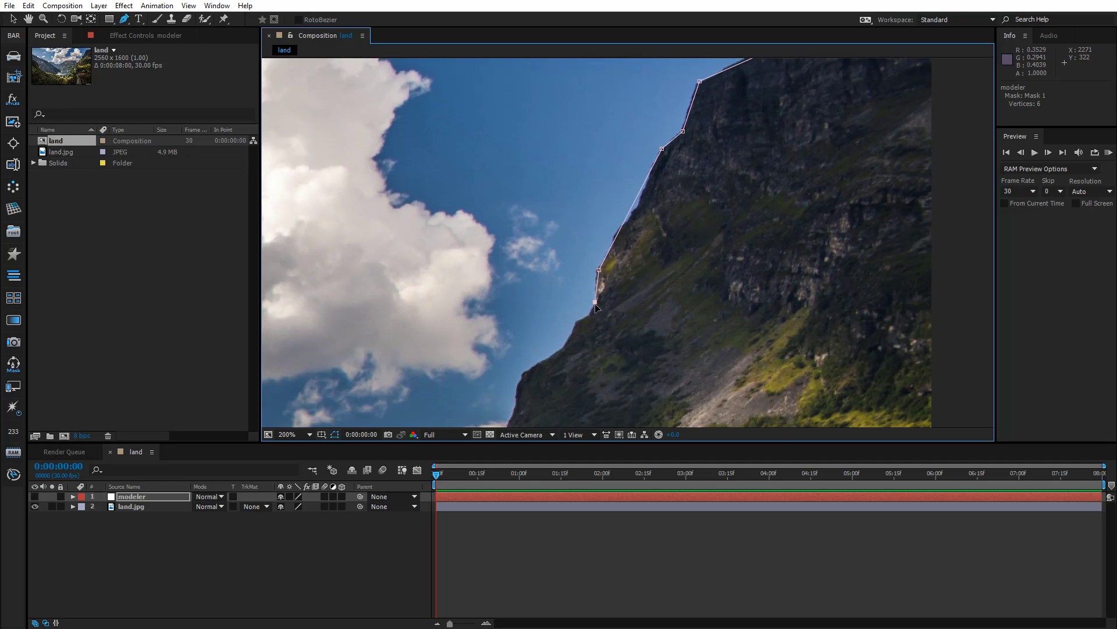
{"action": "left_click", "coordinate": [567, 349]}
- Continue the mask outline around the rocky shoulder below the right mountain's upper cliff
{"action": "left_click_drag", "start_coordinate": [522, 380], "coordinate": [609, 285]}
{"action": "left_click_drag", "start_coordinate": [656, 255], "coordinate": [678, 218]}
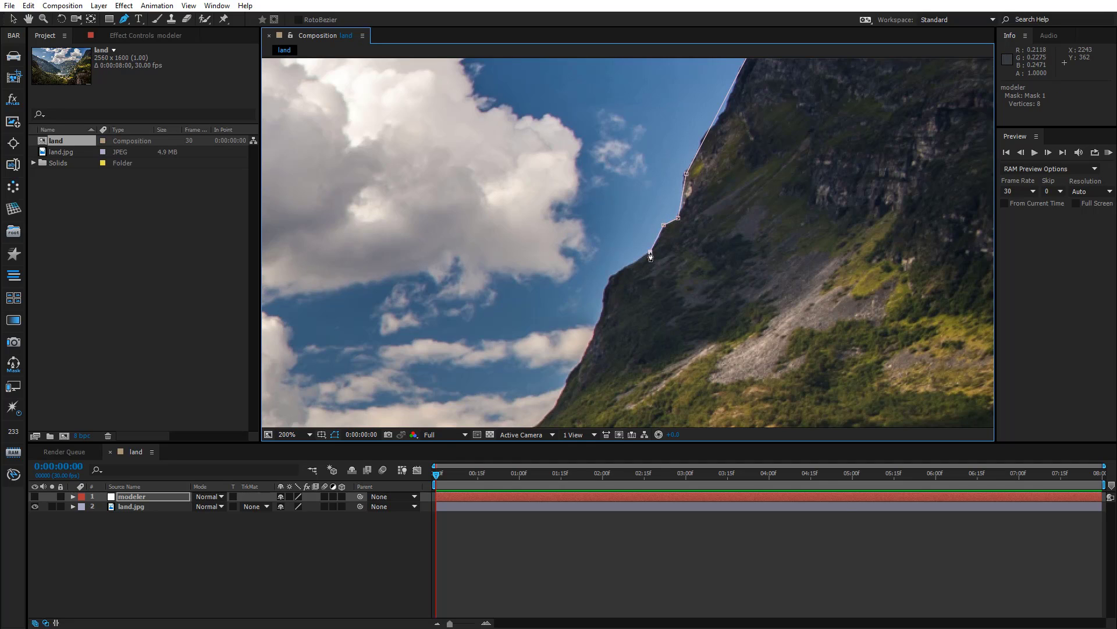
{"action": "left_click", "coordinate": [610, 278]}
{"action": "left_click", "coordinate": [605, 309]}
{"action": "scroll", "coordinate": [616, 305], "scroll_direction": "down", "scroll_amount": 4}
{"action": "scroll", "coordinate": [626, 301], "scroll_direction": "left", "scroll_amount": 2}
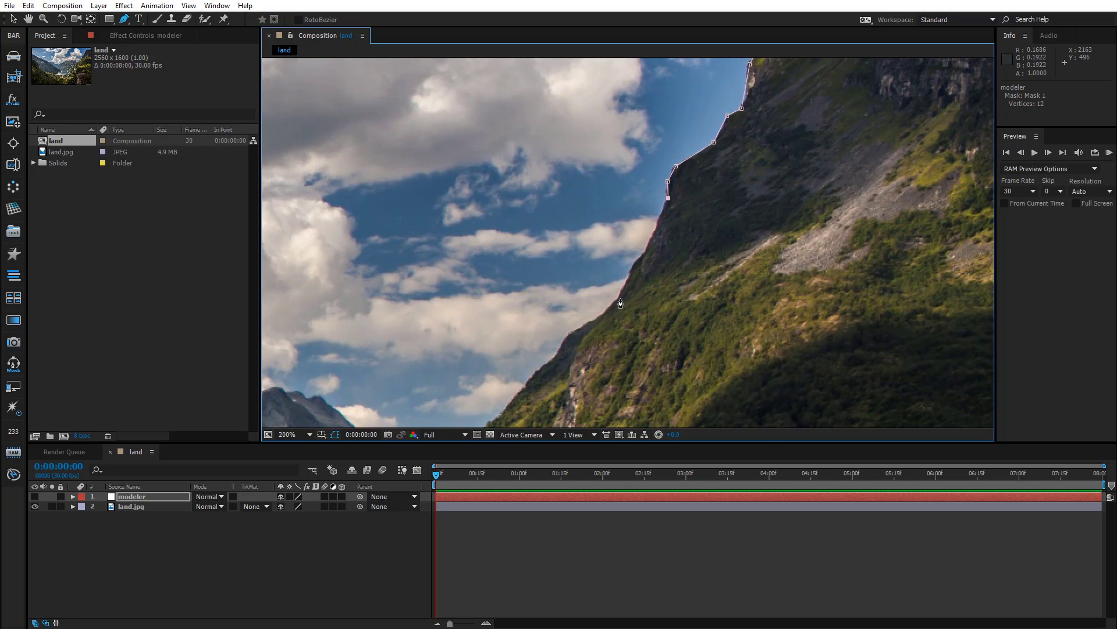
- Trace the mask down the right mountain's forested slope against the sky to where it meets the distant mountain
{"action": "left_click", "coordinate": [620, 301]}
{"action": "scroll", "coordinate": [629, 291], "scroll_direction": "down", "scroll_amount": 4}
{"action": "scroll", "coordinate": [640, 273], "scroll_direction": "left", "scroll_amount": 4}
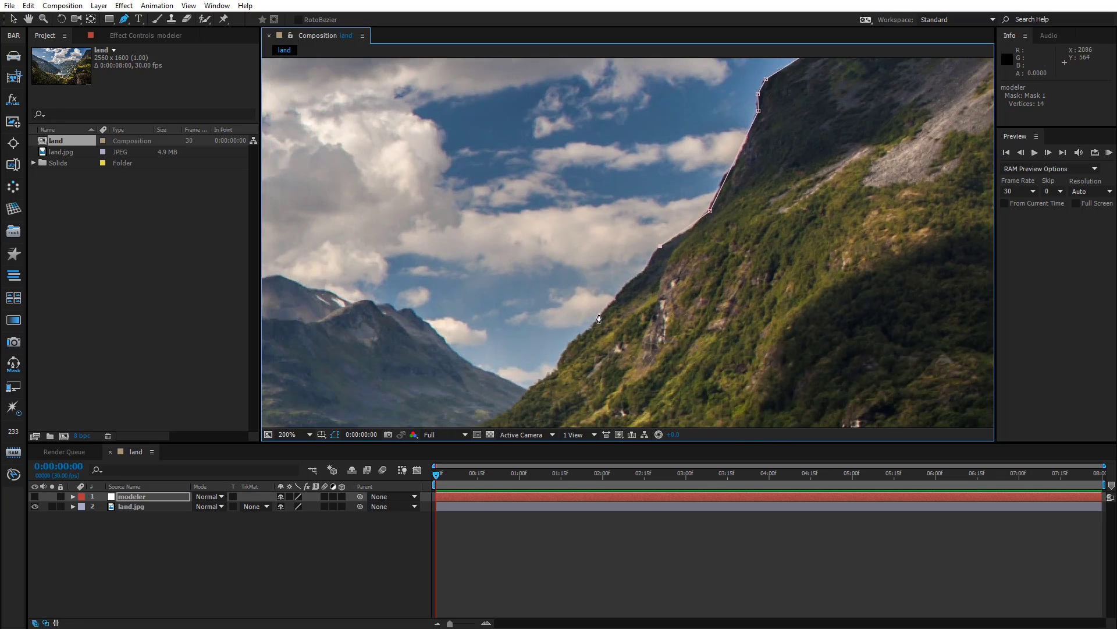
{"action": "left_click", "coordinate": [569, 348]}
{"action": "scroll", "coordinate": [617, 279], "scroll_direction": "down", "scroll_amount": 4}
{"action": "scroll", "coordinate": [673, 211], "scroll_direction": "left", "scroll_amount": 2}
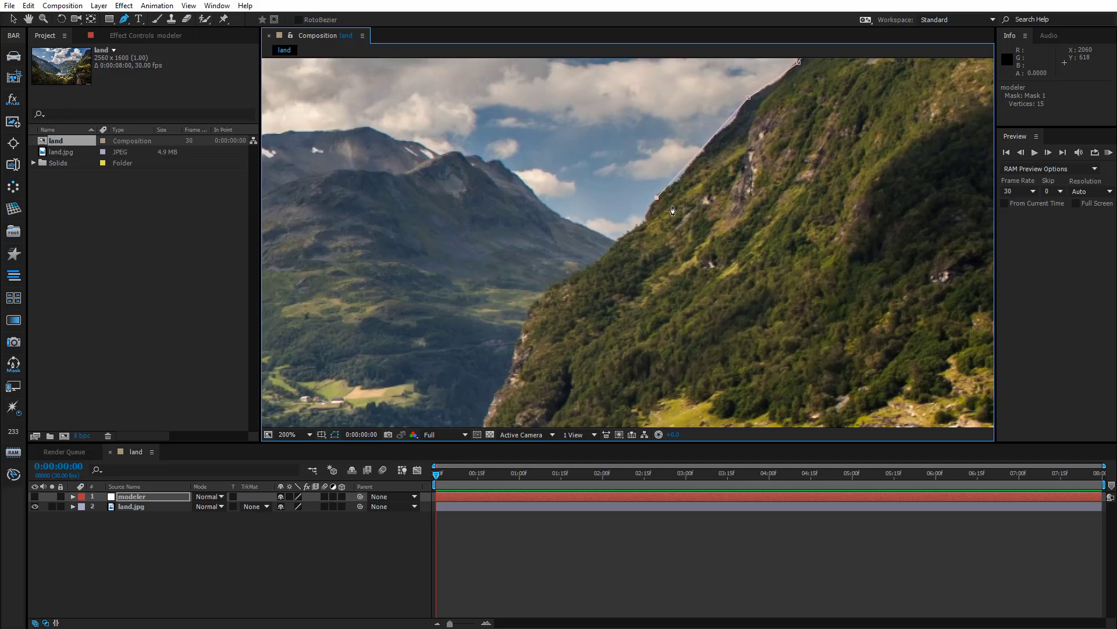
{"action": "left_click", "coordinate": [645, 222]}
{"action": "left_click", "coordinate": [604, 261]}
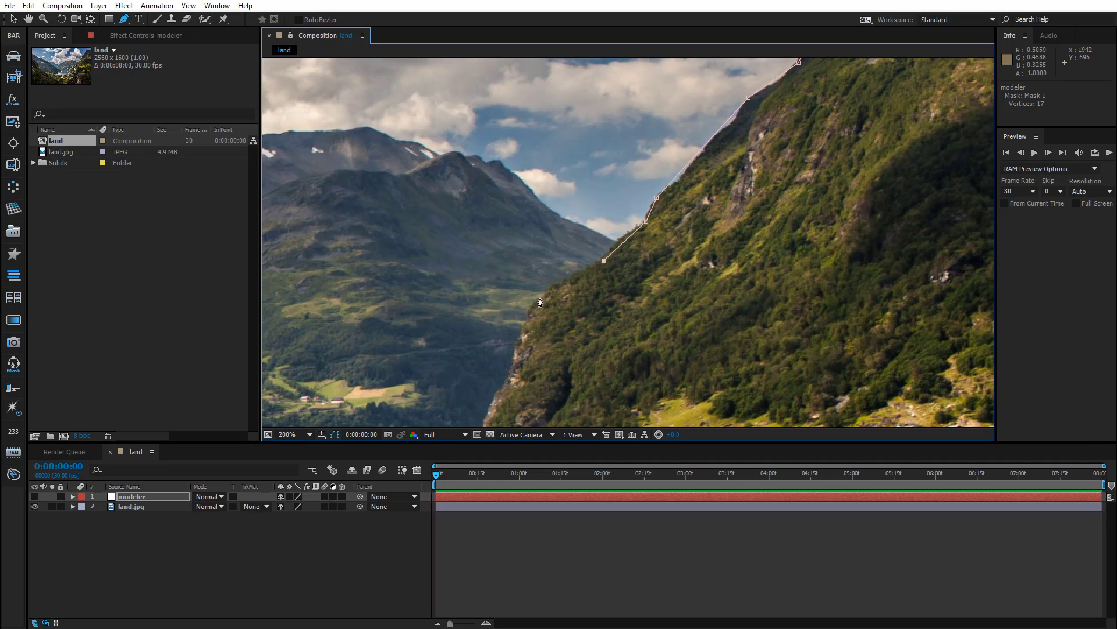
- Continue the mask along the right mountain's rocky edge in front of the distant green hillside
{"action": "left_click", "coordinate": [540, 303]}
{"action": "scroll", "coordinate": [540, 303], "scroll_direction": "down", "scroll_amount": 4}
{"action": "scroll", "coordinate": [645, 140], "scroll_direction": "left", "scroll_amount": 2}
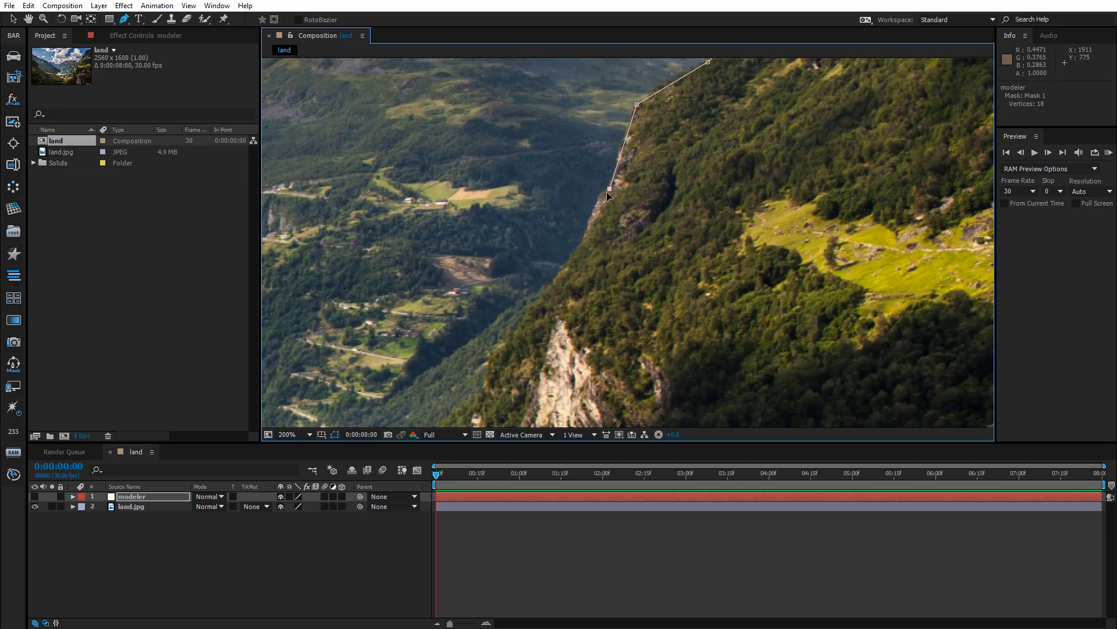
{"action": "left_click", "coordinate": [581, 245]}
{"action": "left_click", "coordinate": [549, 288]}
- Trace the mask past the pale rock face and down the lower slope to the tip of the right shoreline
{"action": "key", "text": "comma"}
{"action": "key", "text": "comma"}
{"action": "key", "text": "period"}
{"action": "key", "text": "period"}
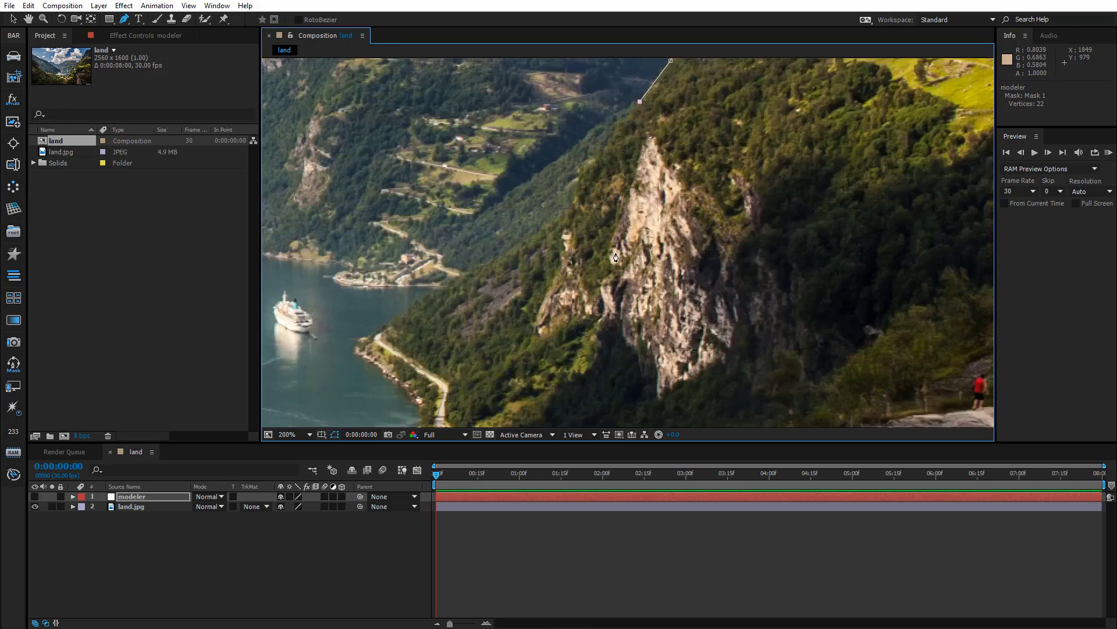
{"action": "scroll", "coordinate": [544, 205], "scroll_direction": "up", "scroll_amount": 3}
{"action": "left_click", "coordinate": [607, 207]}
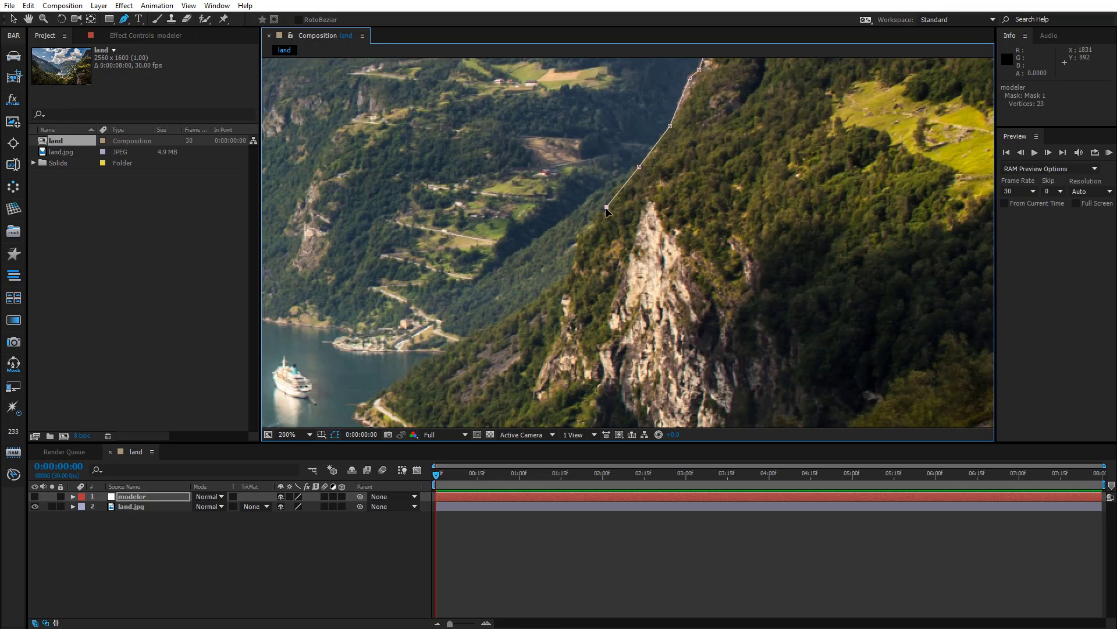
{"action": "left_click", "coordinate": [579, 235]}
{"action": "left_click", "coordinate": [464, 348]}
{"action": "scroll", "coordinate": [464, 349], "scroll_direction": "down", "scroll_amount": 5}
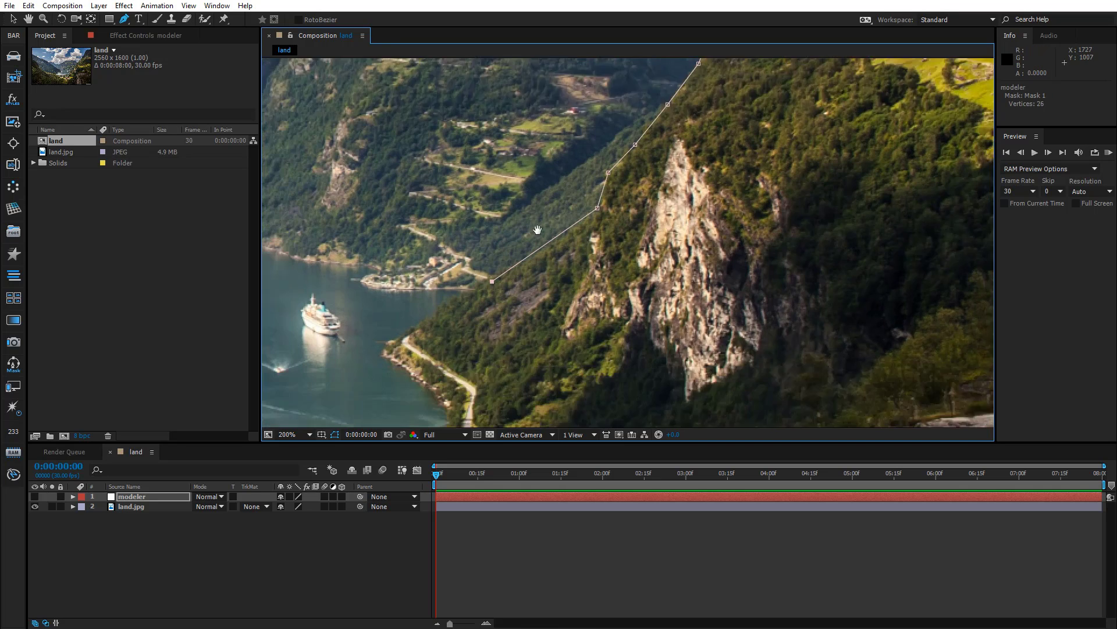
{"action": "left_click", "coordinate": [473, 244]}
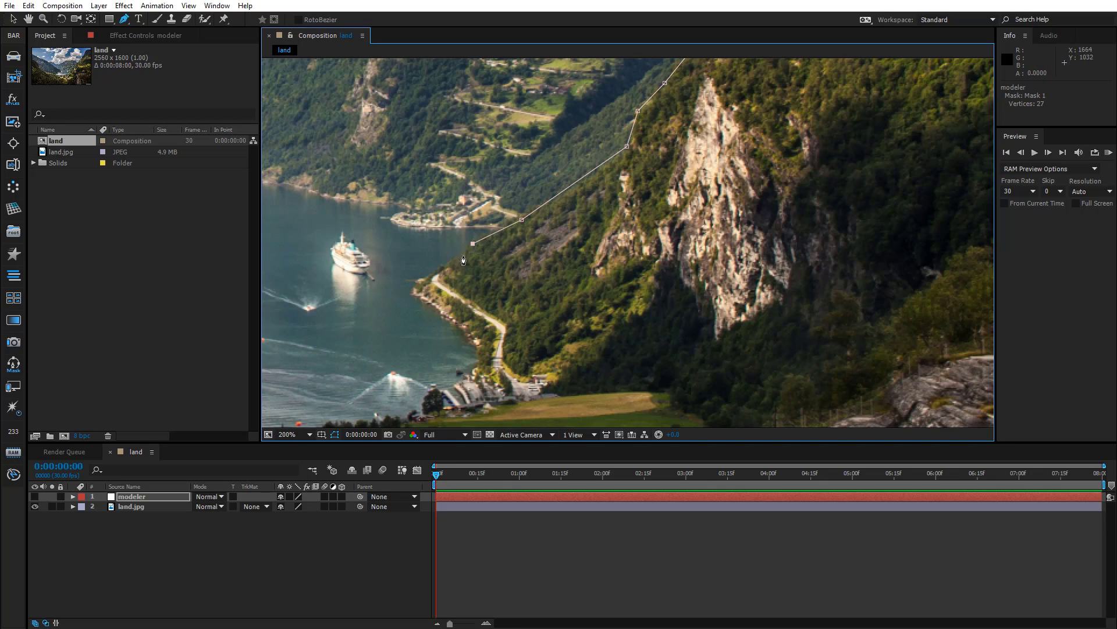
{"action": "left_click", "coordinate": [417, 291]}
- Run the mask straight across the fjord from the right shoreline to the cruise ship beside the left headland
{"action": "scroll", "coordinate": [425, 293], "scroll_direction": "down", "scroll_amount": 4}
{"action": "scroll", "coordinate": [493, 271], "scroll_direction": "up", "scroll_amount": 2}
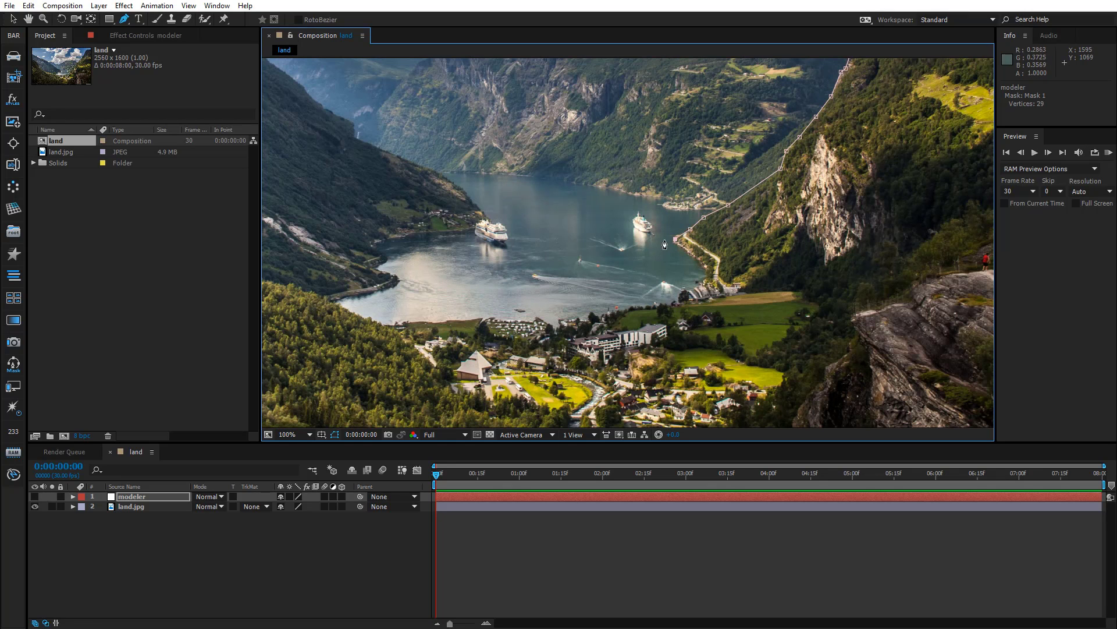
{"action": "left_click_drag", "start_coordinate": [677, 241], "coordinate": [485, 232]}
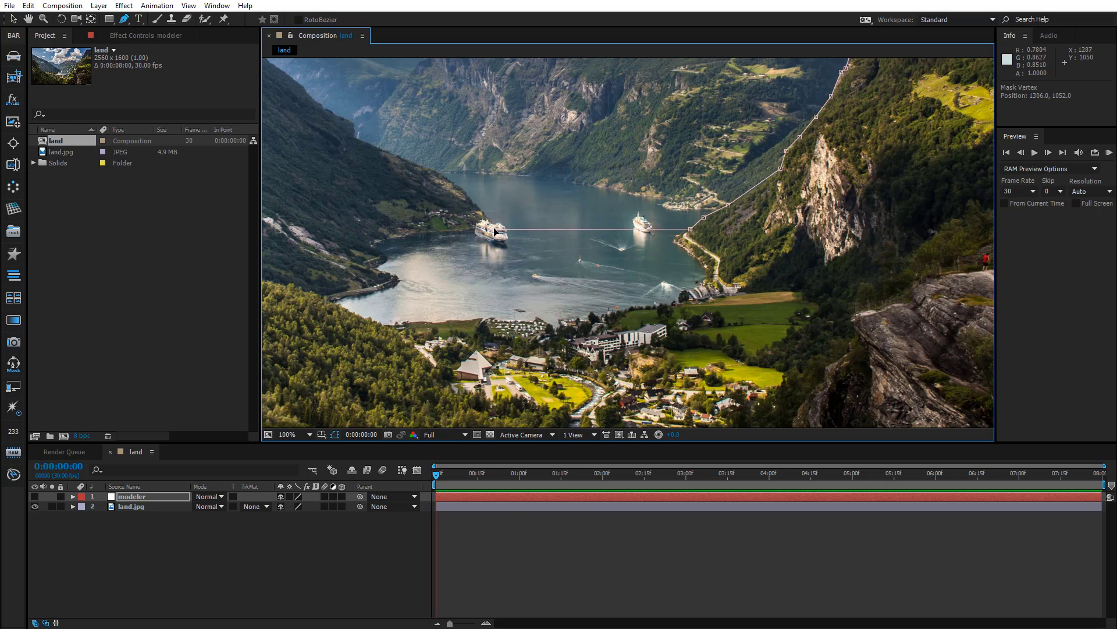
- Trace the mask from the cruise ship up the left headland's slope to the notch in its ridge
{"action": "scroll", "coordinate": [481, 210], "scroll_direction": "up", "scroll_amount": 1}
{"action": "left_click_drag", "start_coordinate": [476, 204], "coordinate": [474, 250]}
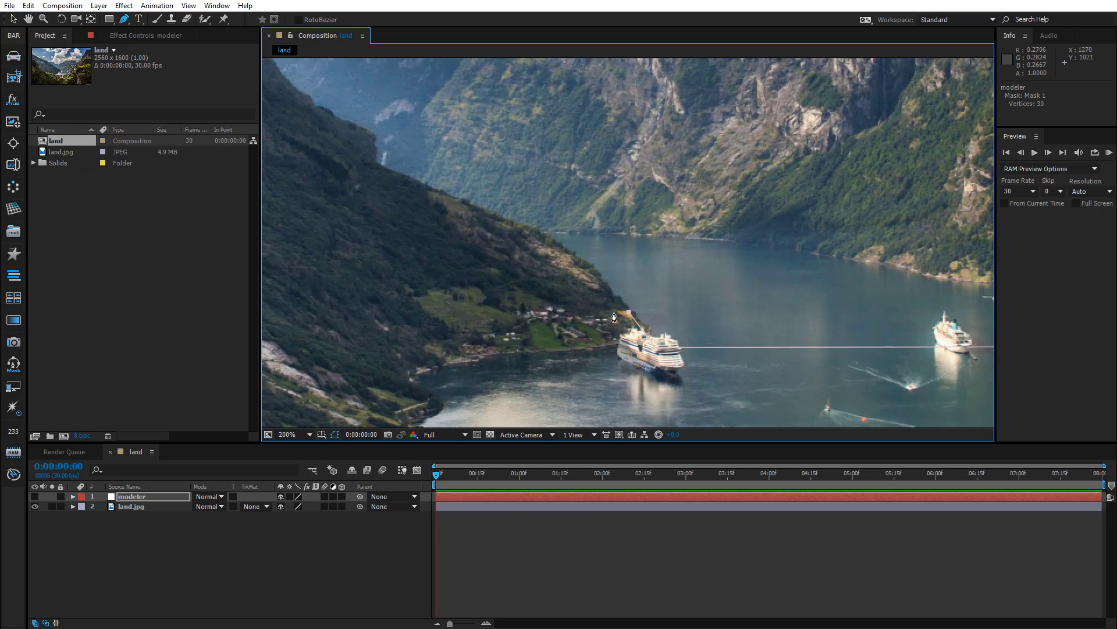
{"action": "left_click", "coordinate": [579, 260]}
{"action": "left_click_drag", "start_coordinate": [579, 261], "coordinate": [591, 267]}
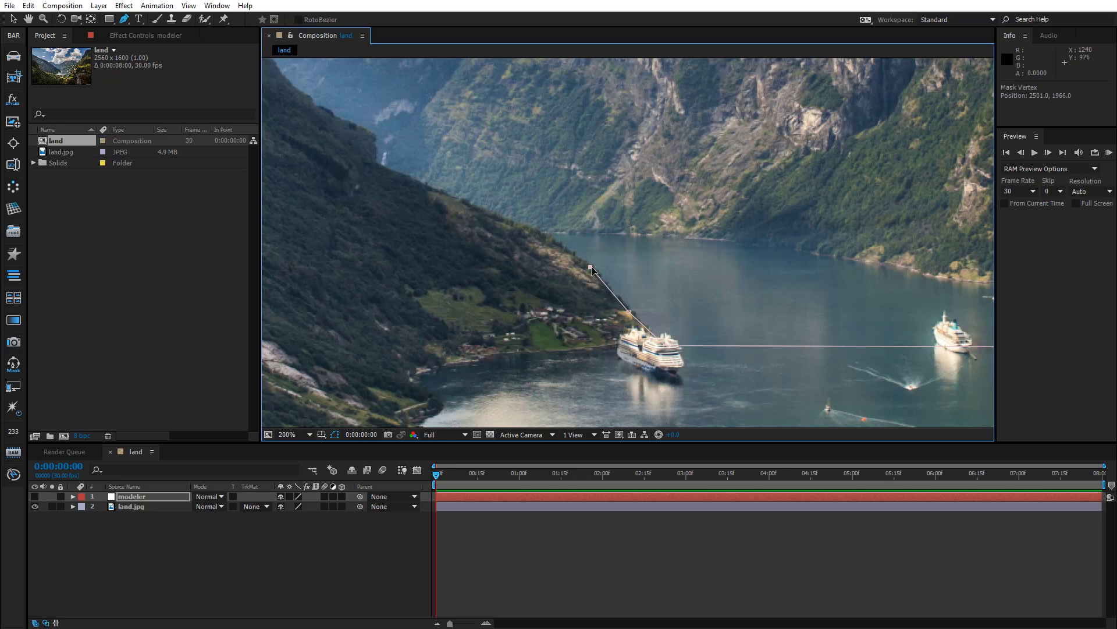
{"action": "left_click", "coordinate": [546, 236]}
{"action": "left_click", "coordinate": [378, 164]}
- Continue the mask from the notch in the left headland's ridge up the straight slope in front of the distant blue mountain
{"action": "left_click_drag", "start_coordinate": [386, 177], "coordinate": [397, 240]}
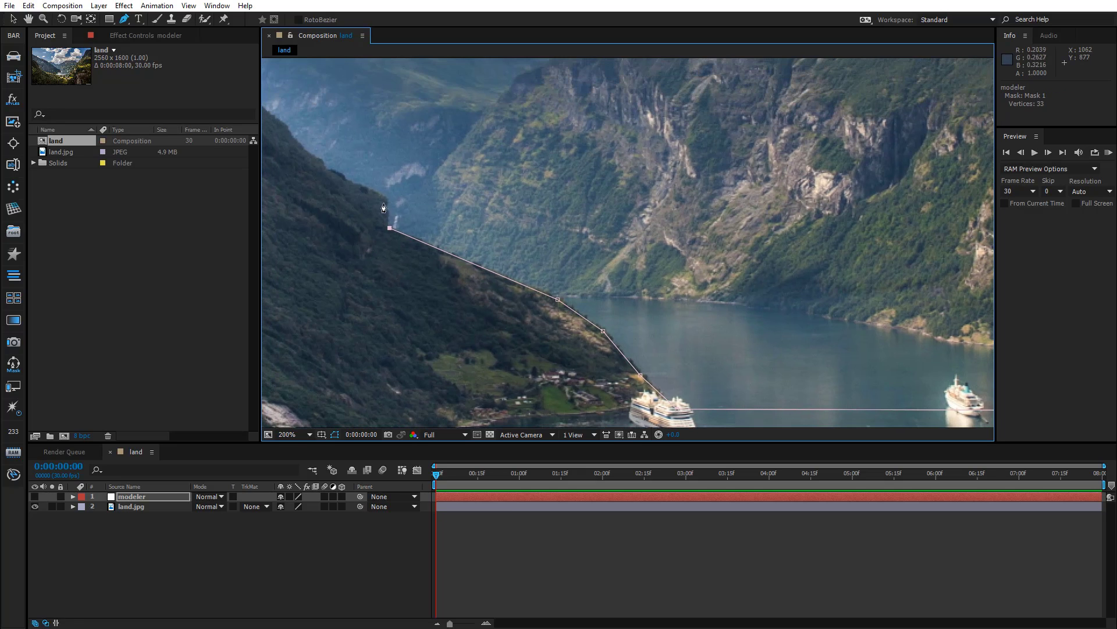
{"action": "left_click", "coordinate": [385, 197]}
{"action": "left_click_drag", "start_coordinate": [386, 202], "coordinate": [506, 290]}
{"action": "left_click", "coordinate": [352, 183]}
{"action": "left_click", "coordinate": [444, 232]}
{"action": "left_click_drag", "start_coordinate": [324, 214], "coordinate": [539, 310]}
{"action": "left_click", "coordinate": [543, 245]}
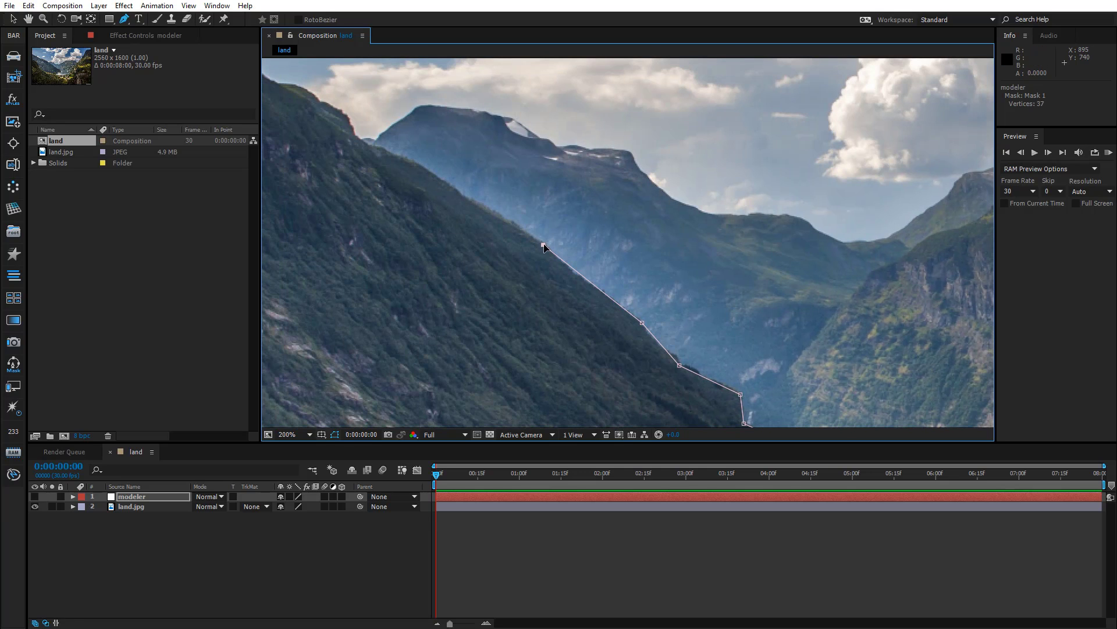
- Trace the mask up the left mountain's edge past the distant peak and over the small rocky bump on the skyline
{"action": "left_click", "coordinate": [414, 161]}
{"action": "left_click_drag", "start_coordinate": [416, 164], "coordinate": [535, 263]}
{"action": "left_click", "coordinate": [472, 232]}
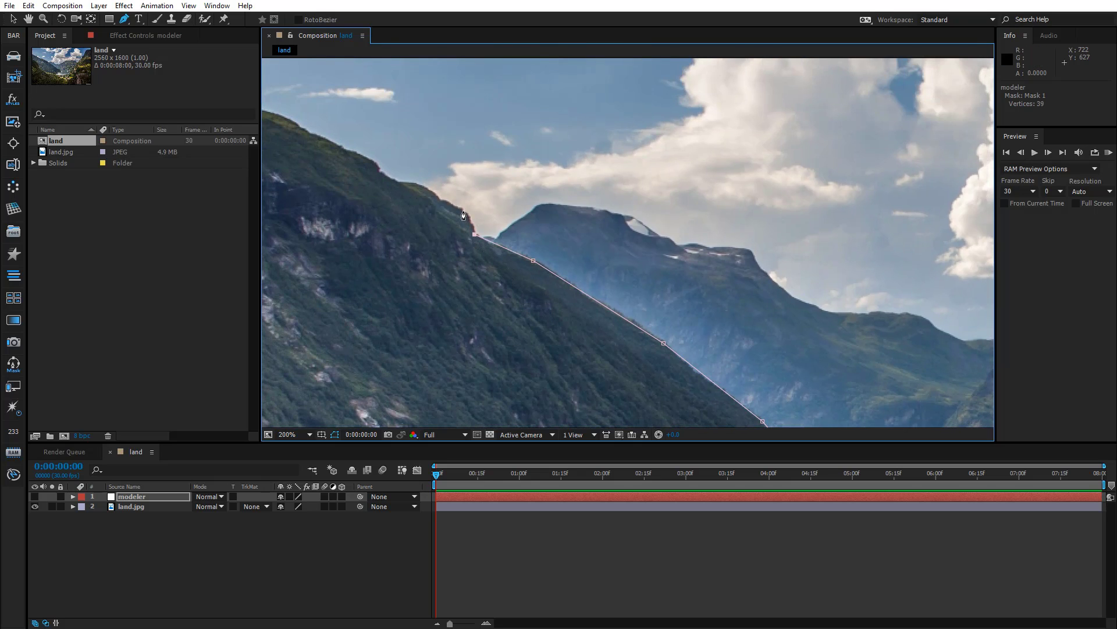
{"action": "left_click", "coordinate": [414, 184]}
- Extend the mask along the grassy ridge to the base of the rear summit, adjusting two vertices to the skyline
{"action": "left_click_drag", "start_coordinate": [366, 165], "coordinate": [513, 223]}
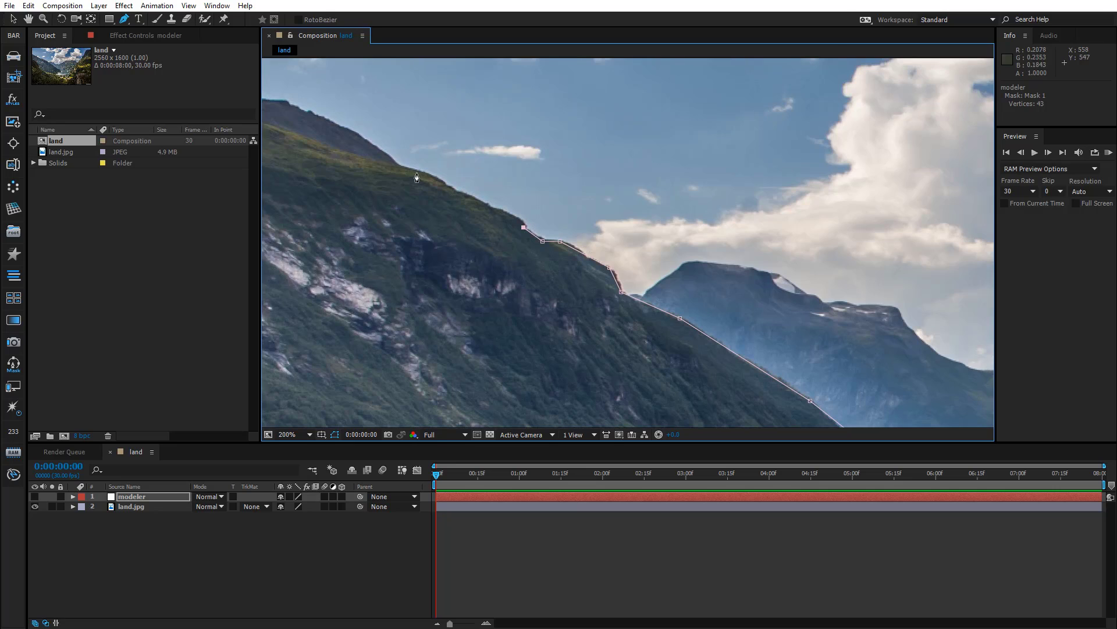
{"action": "left_click", "coordinate": [399, 167]}
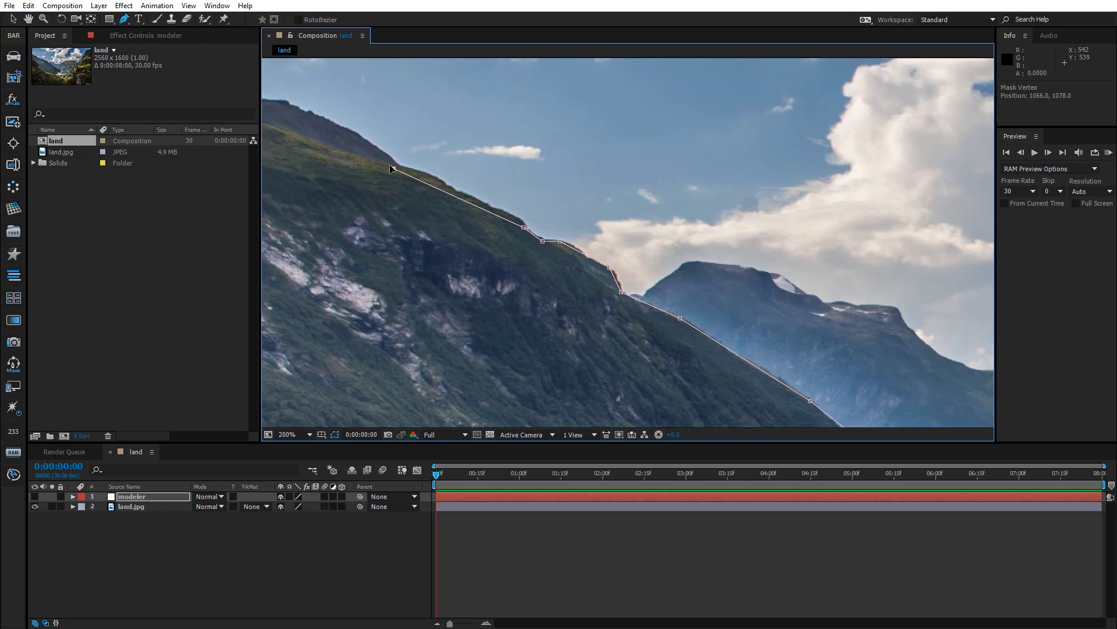
{"action": "left_click_drag", "start_coordinate": [524, 227], "coordinate": [515, 217]}
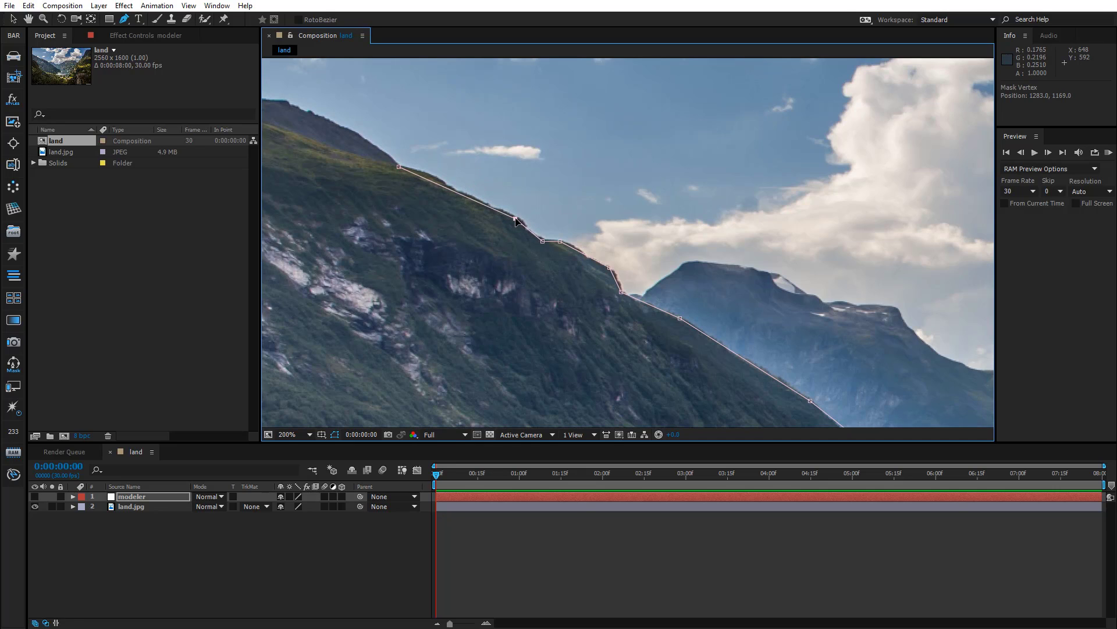
{"action": "left_click_drag", "start_coordinate": [399, 167], "coordinate": [405, 168]}
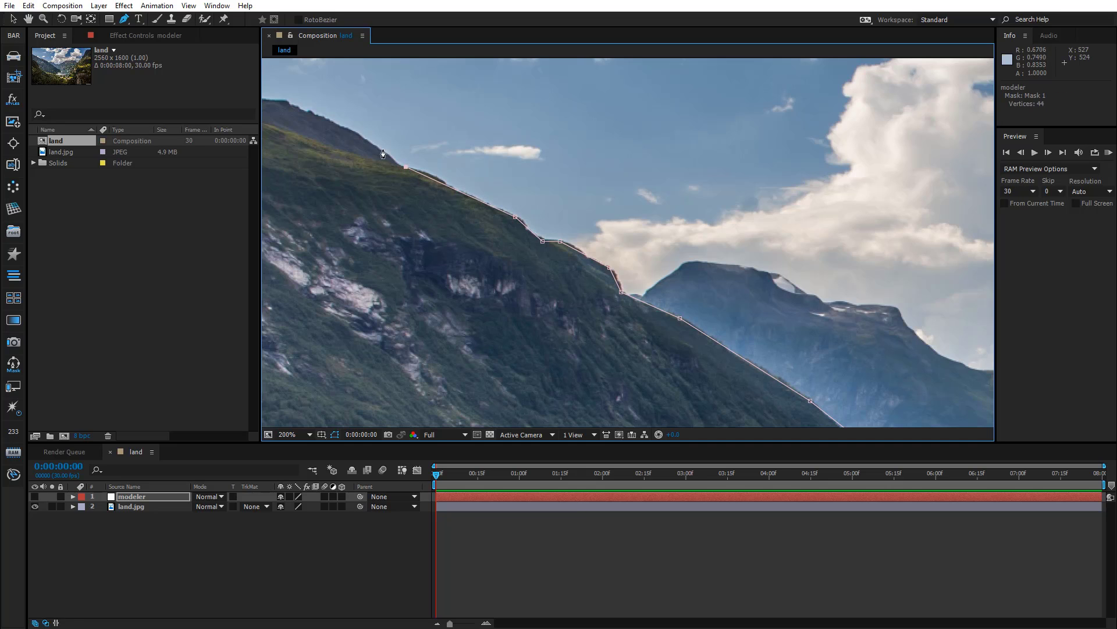
- Trace the mask over the small rear summit to where it meets the left mountain's main ridge
{"action": "left_click", "coordinate": [352, 133]}
{"action": "left_click_drag", "start_coordinate": [351, 133], "coordinate": [550, 244]}
{"action": "left_click", "coordinate": [486, 212]}
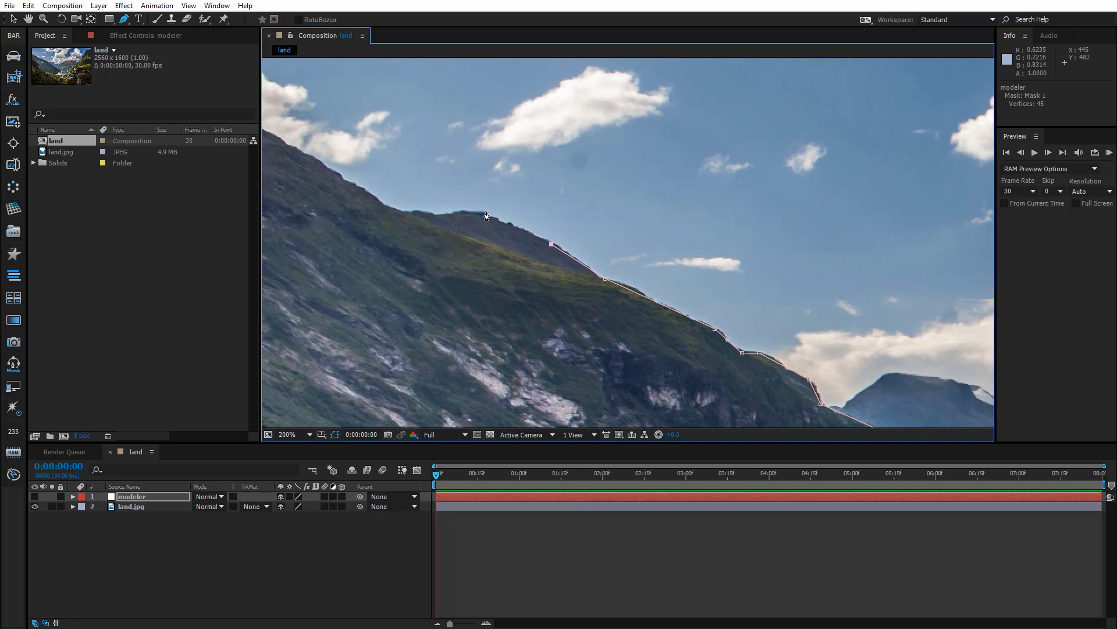
{"action": "left_click_drag", "start_coordinate": [388, 208], "coordinate": [550, 285]}
{"action": "left_click", "coordinate": [382, 204]}
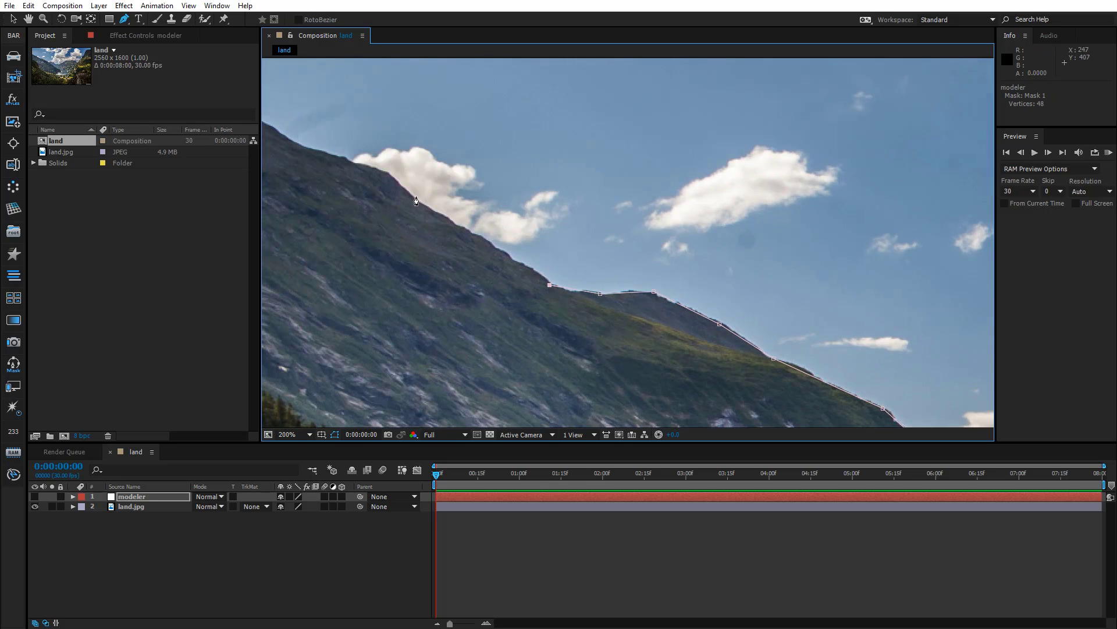
- Continue the mask up the left mountain's main ridge to just past the photo's left edge
{"action": "left_click", "coordinate": [387, 176]}
{"action": "left_click_drag", "start_coordinate": [388, 176], "coordinate": [630, 314]}
{"action": "left_click", "coordinate": [507, 243]}
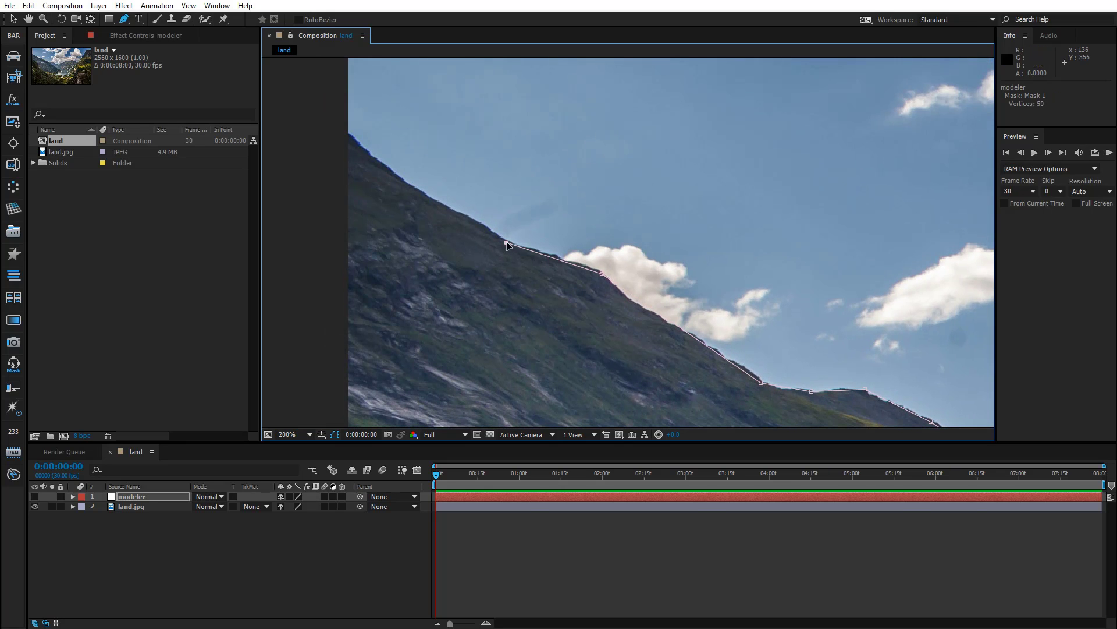
{"action": "left_click", "coordinate": [469, 222]}
{"action": "left_click", "coordinate": [399, 179]}
{"action": "left_click", "coordinate": [342, 132]}
- Reveal the modeler layer's mask and set the color of Mask 1 to orange (FD5207)
{"action": "key", "text": "comma"}
{"action": "key", "text": "comma"}
{"action": "key", "text": "comma"}
{"action": "key", "text": "comma"}
{"action": "key", "text": "comma"}
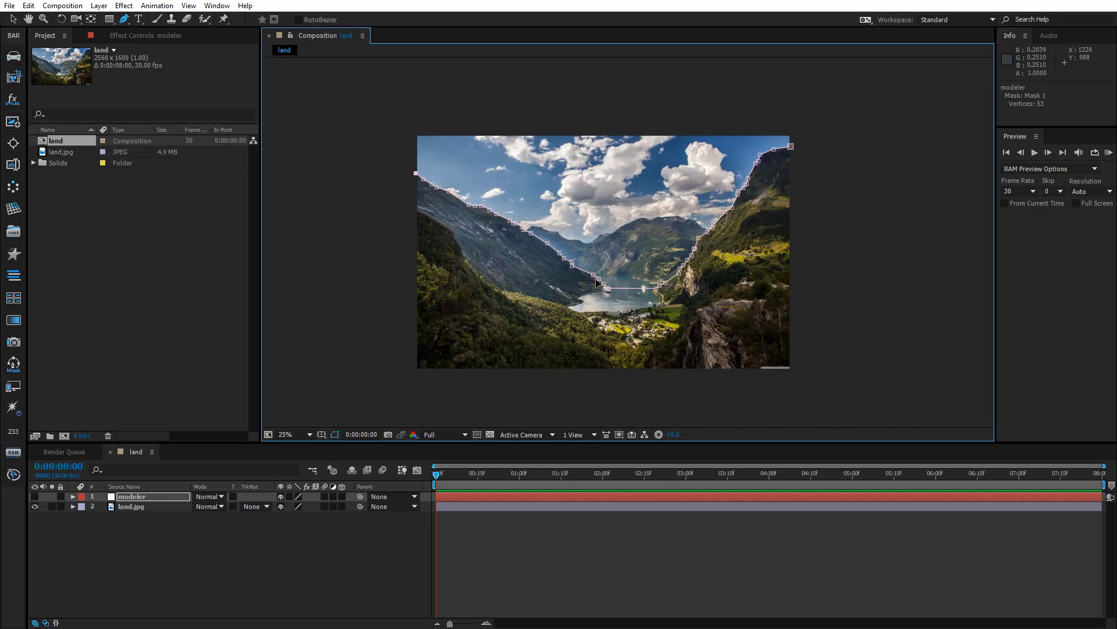
{"action": "key", "text": "period"}
{"action": "left_click_drag", "start_coordinate": [681, 313], "coordinate": [733, 331]}
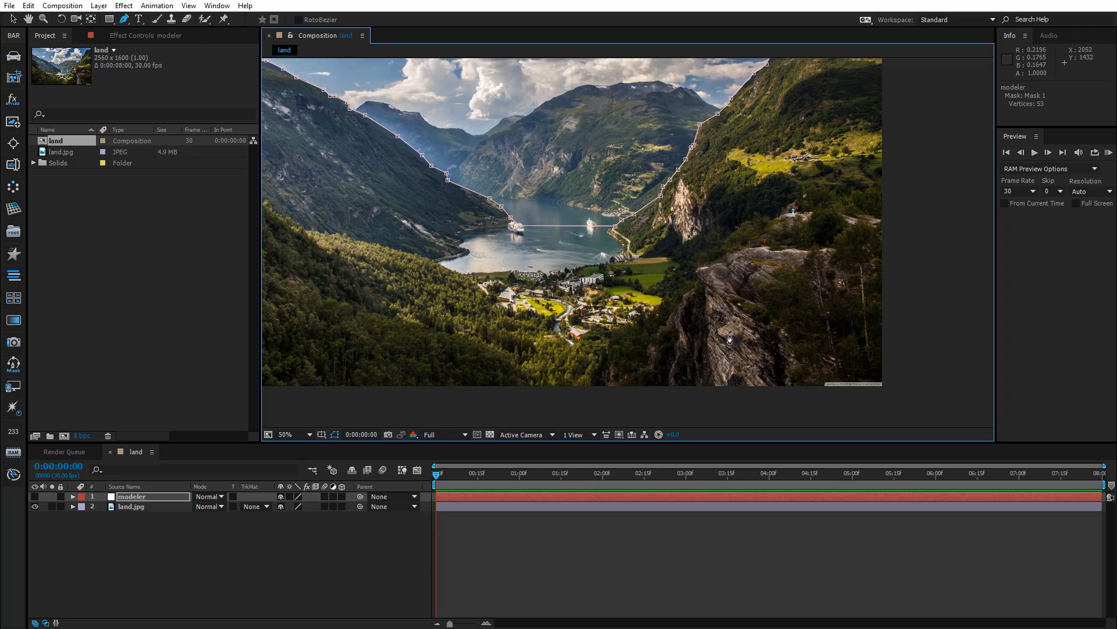
{"action": "left_click", "coordinate": [147, 495]}
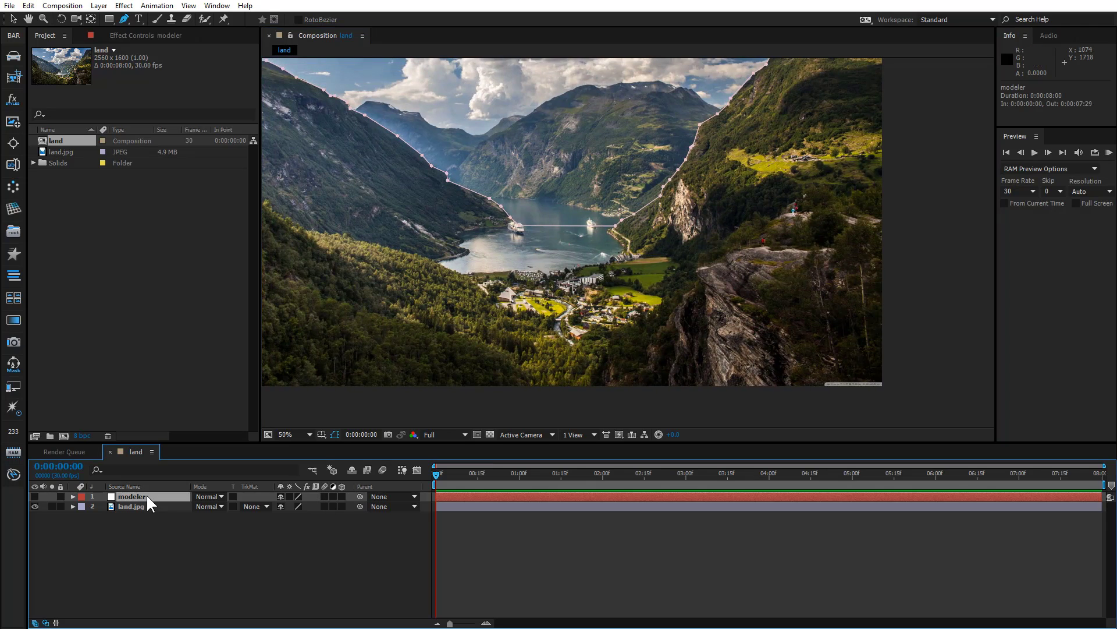
{"action": "key", "text": "m"}
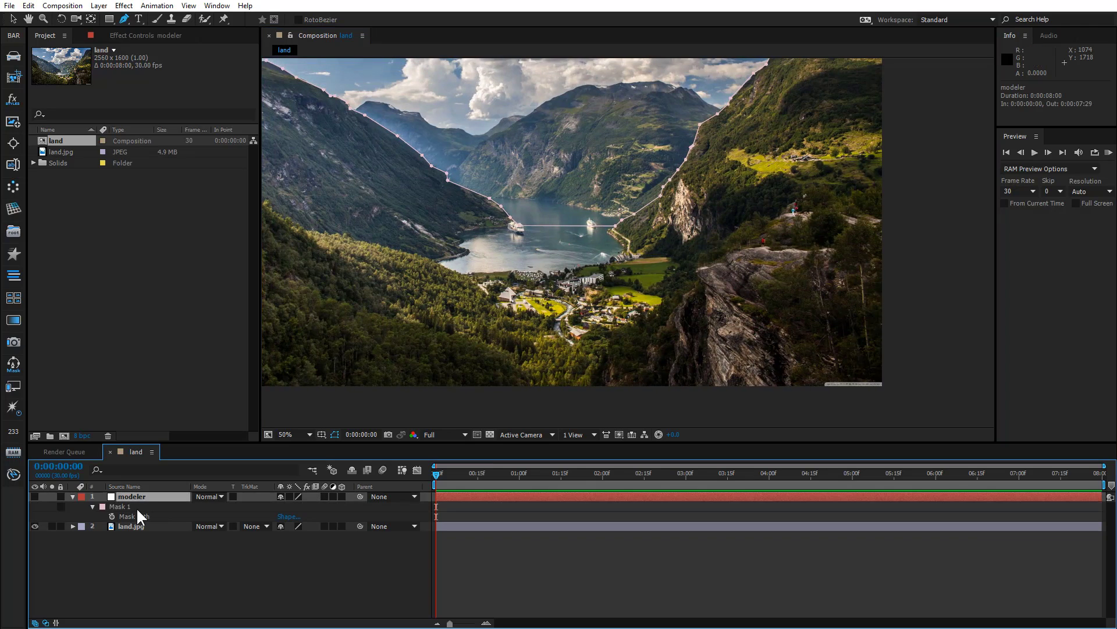
{"action": "left_click", "coordinate": [102, 506]}
{"action": "left_click_drag", "start_coordinate": [202, 235], "coordinate": [207, 312]}
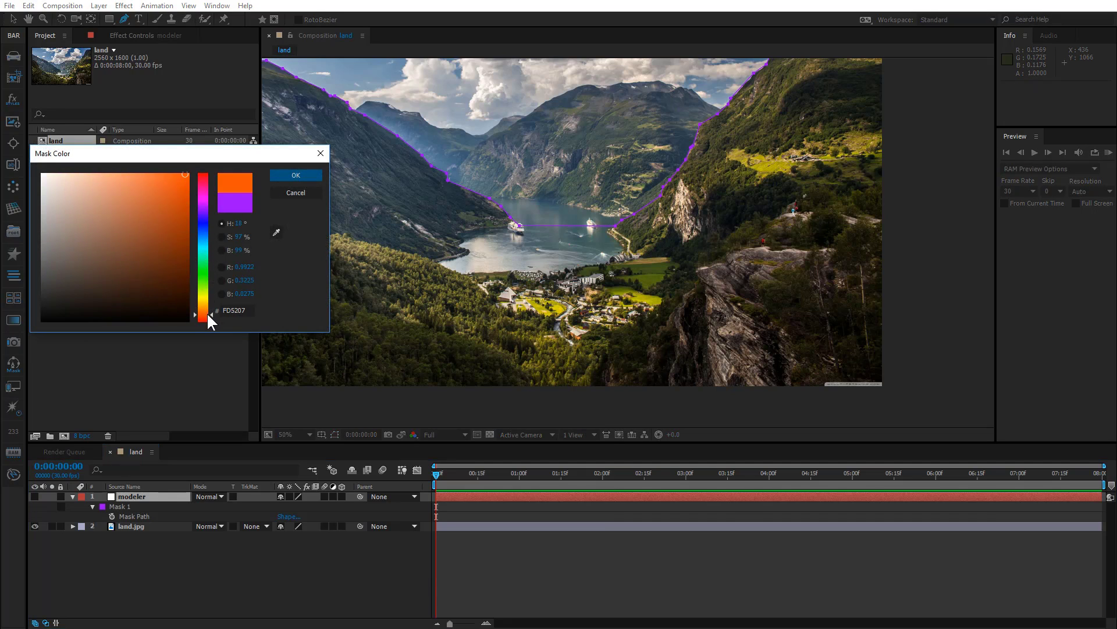
{"action": "left_click", "coordinate": [288, 177]}
- Duplicate Mask 1 on the modeler layer and select the copy, Mask 2
{"action": "left_click_drag", "start_coordinate": [335, 228], "coordinate": [443, 298]}
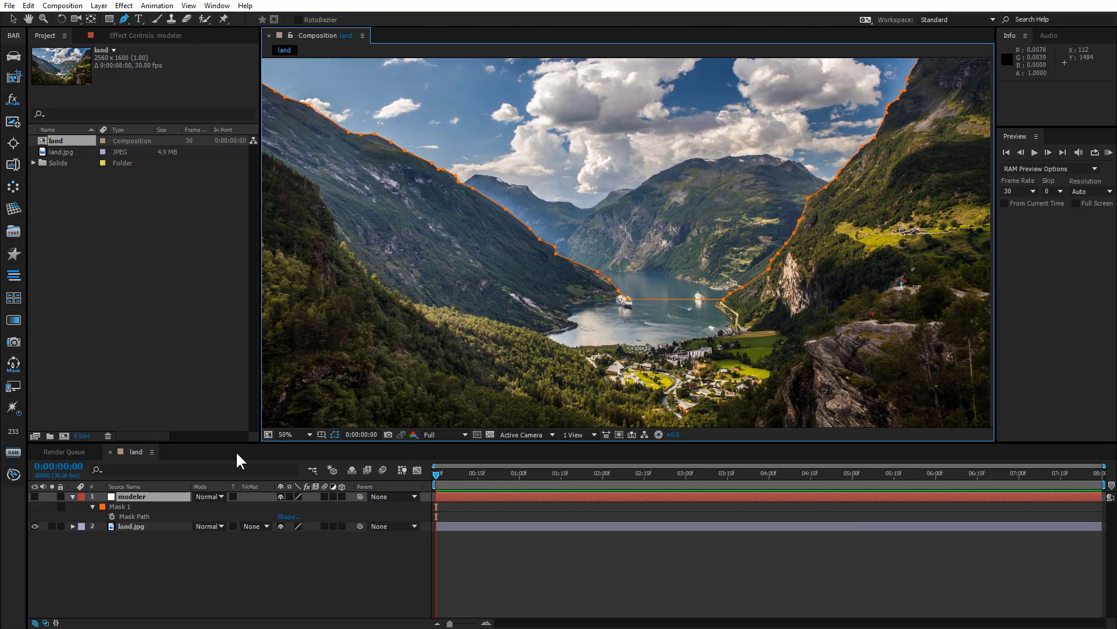
{"action": "left_click", "coordinate": [117, 506]}
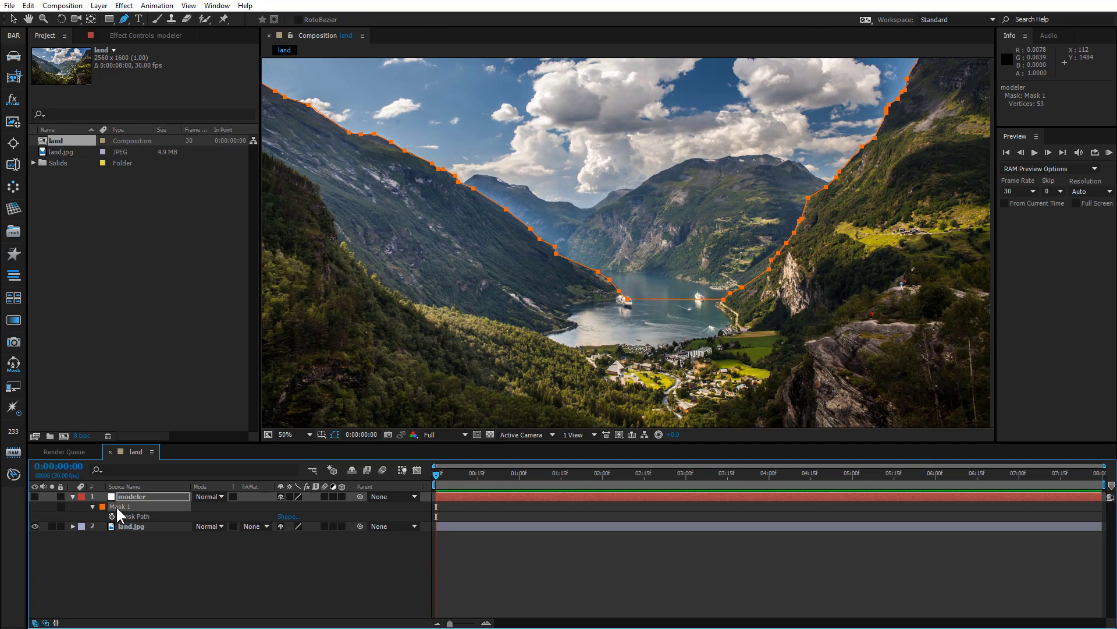
{"action": "left_click", "coordinate": [29, 6]}
{"action": "left_click", "coordinate": [53, 156]}
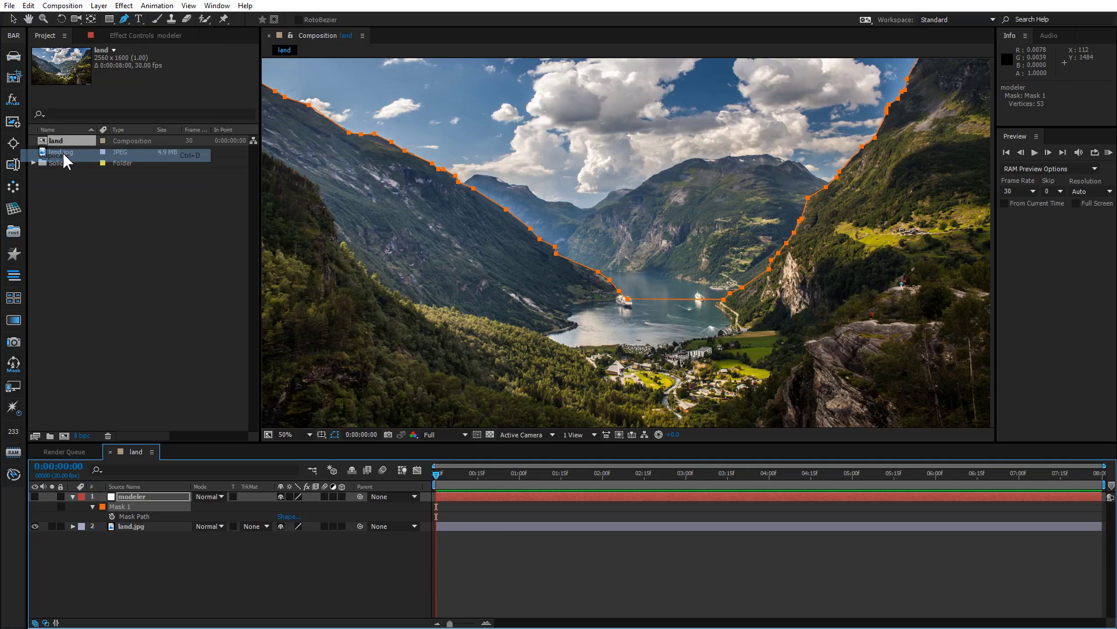
{"action": "left_click", "coordinate": [122, 516]}
{"action": "left_click", "coordinate": [123, 532]}
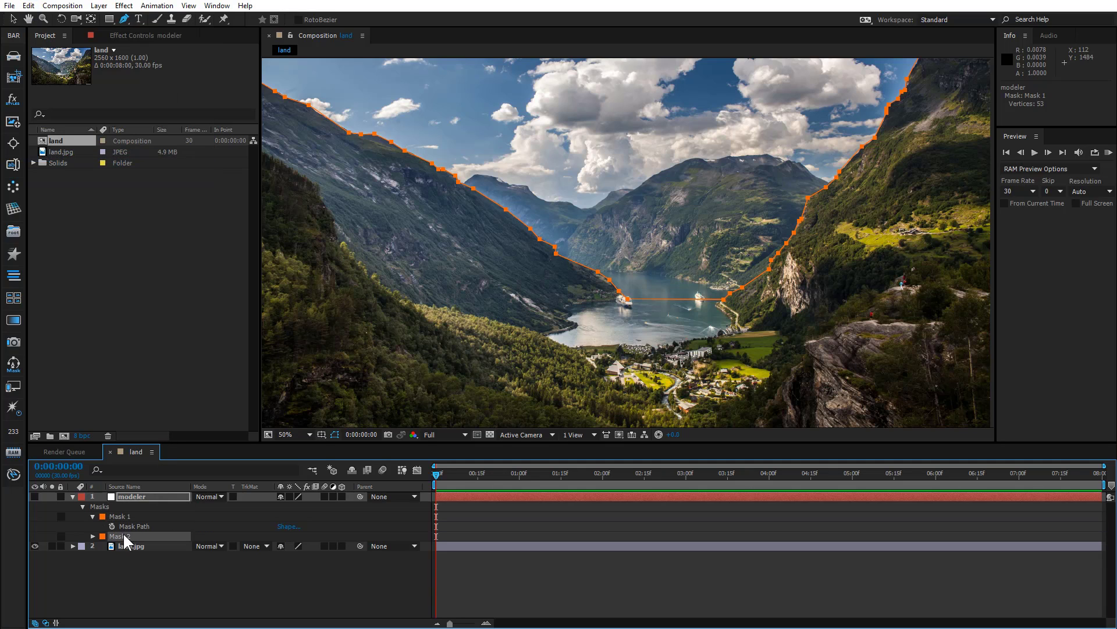
- Move all of Mask 2 slightly down and to the left of the original outline, and lock Mask 1
{"action": "left_click_drag", "start_coordinate": [581, 378], "coordinate": [460, 407]}
{"action": "scroll", "coordinate": [461, 407], "scroll_direction": "down", "scroll_amount": 2}
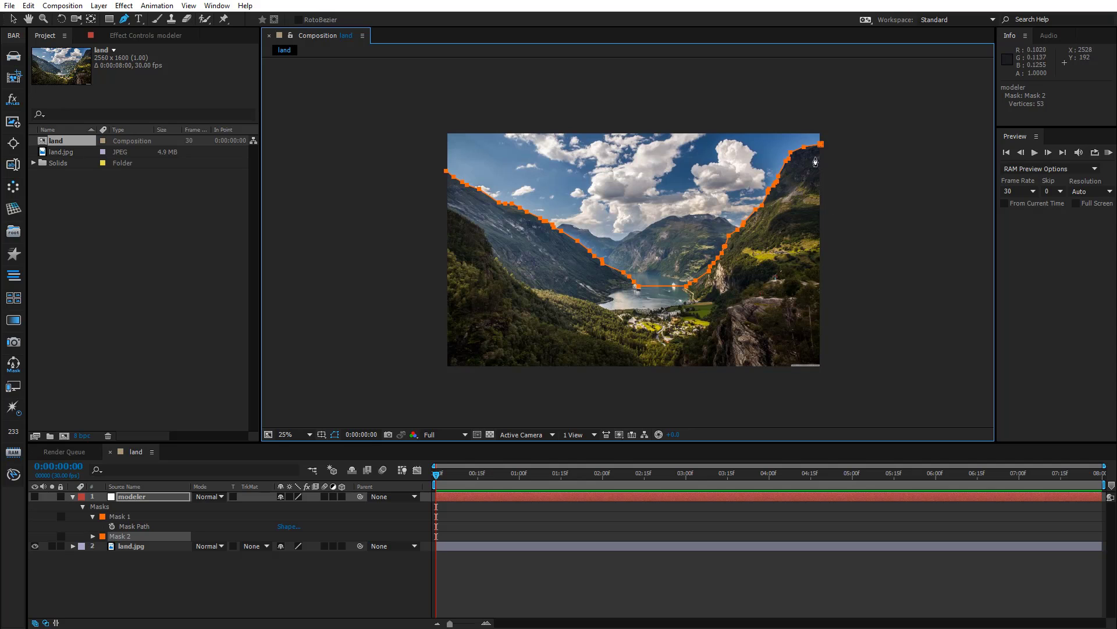
{"action": "left_click_drag", "start_coordinate": [821, 145], "coordinate": [808, 162]}
{"action": "scroll", "coordinate": [647, 313], "scroll_direction": "up", "scroll_amount": 4}
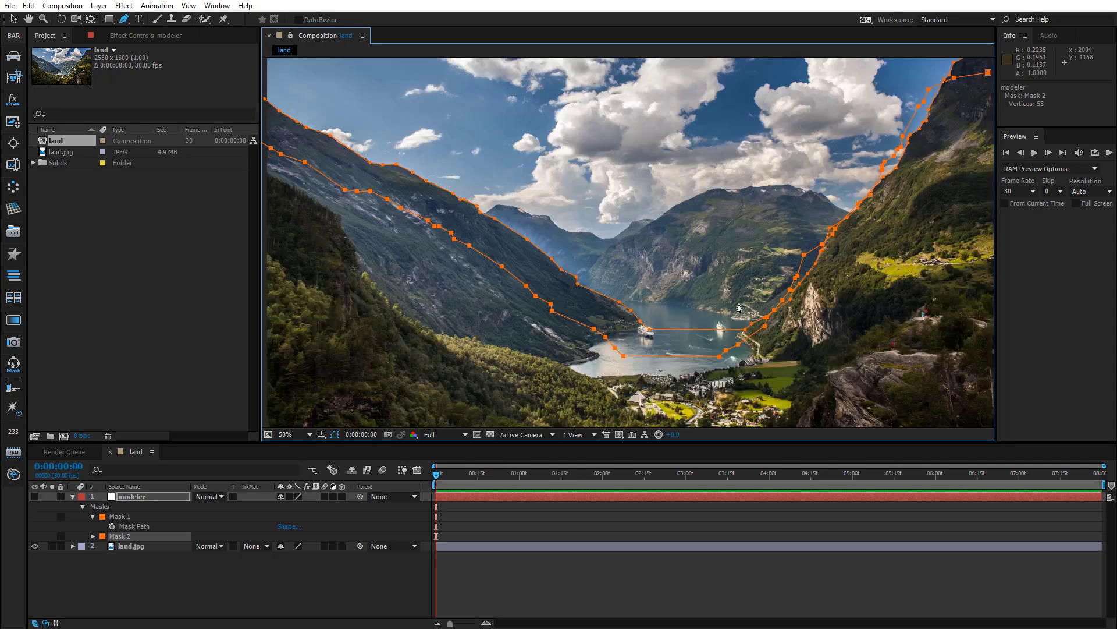
{"action": "key", "text": "v"}
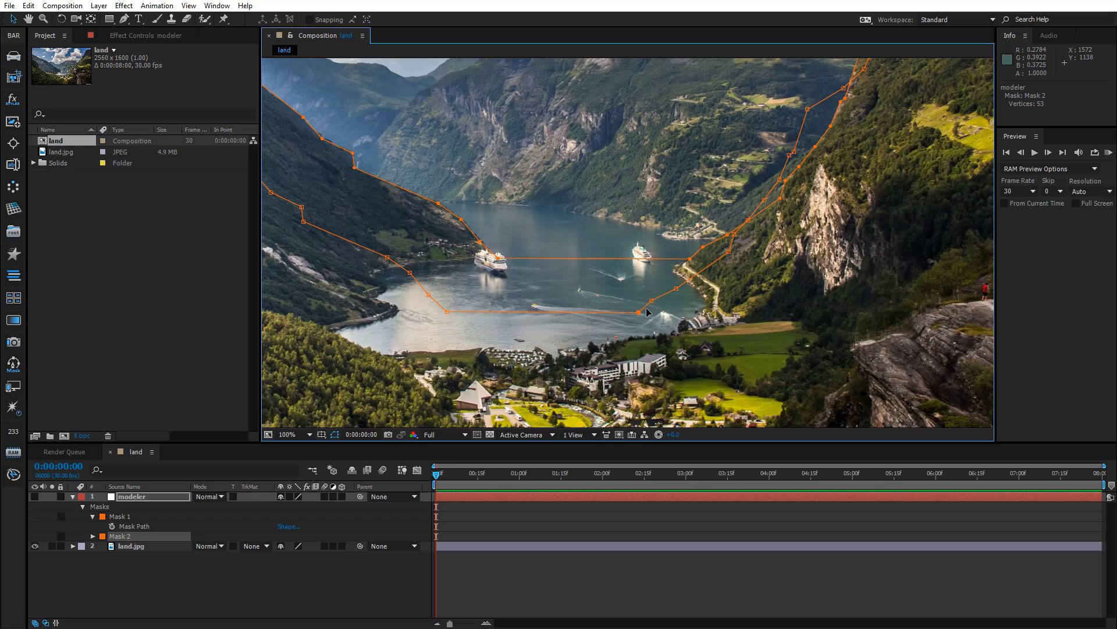
{"action": "left_click", "coordinate": [61, 516]}
- Select the right half of Mask 2's vertices and shift them right, placing the lower corner at the right shoreline
{"action": "scroll", "coordinate": [569, 288], "scroll_direction": "down", "scroll_amount": 4}
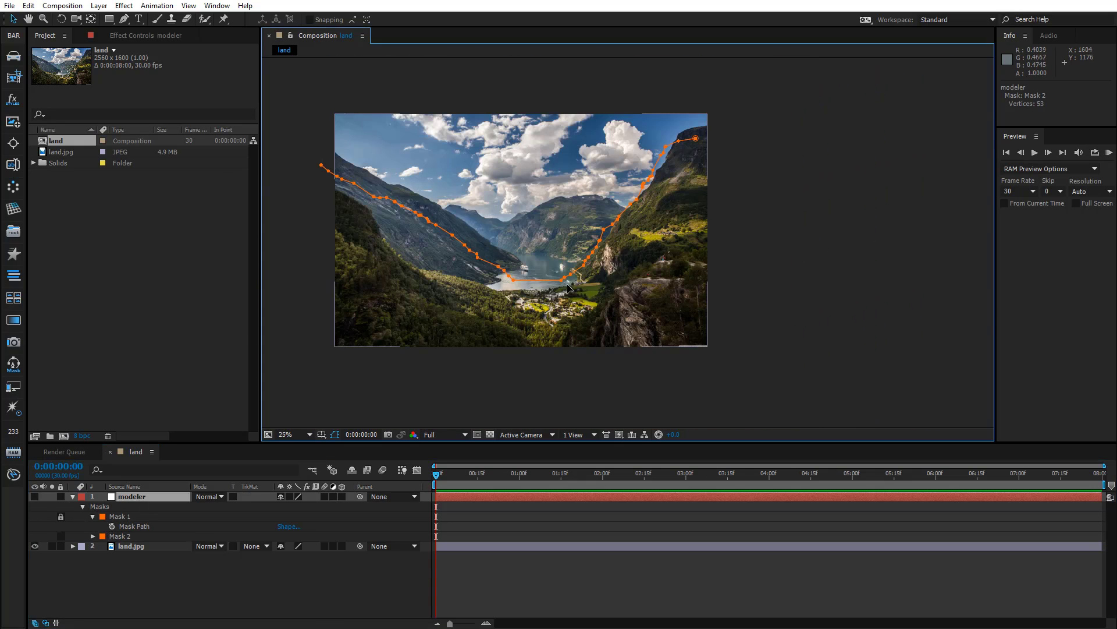
{"action": "left_click", "coordinate": [561, 280]}
{"action": "left_click_drag", "start_coordinate": [541, 106], "coordinate": [734, 307]}
{"action": "scroll", "coordinate": [619, 292], "scroll_direction": "up", "scroll_amount": 2}
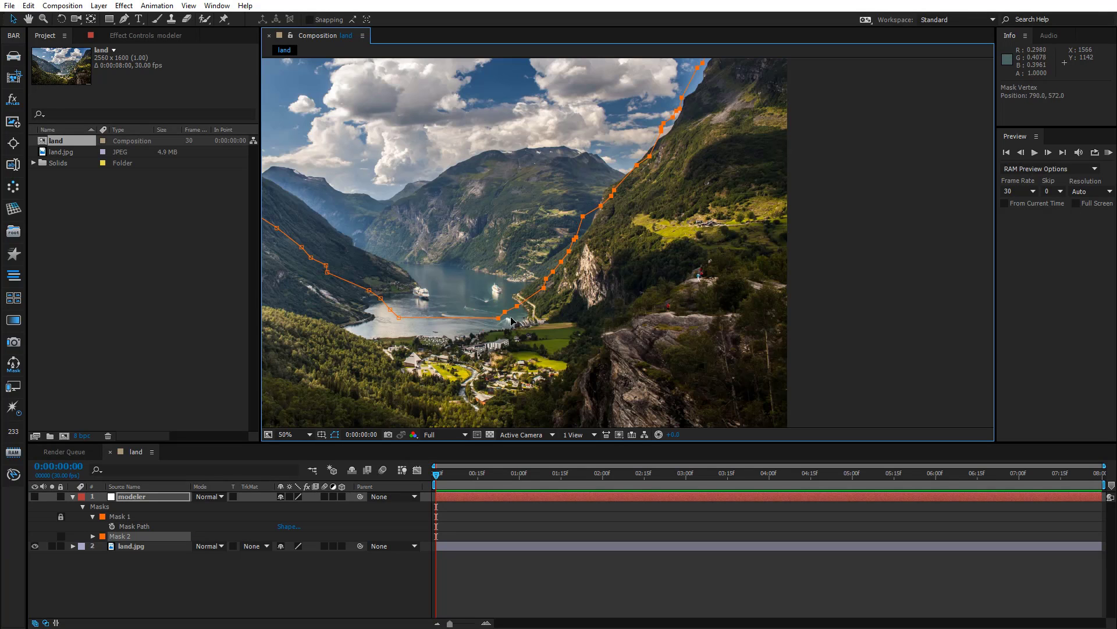
{"action": "left_click_drag", "start_coordinate": [499, 317], "coordinate": [468, 357]}
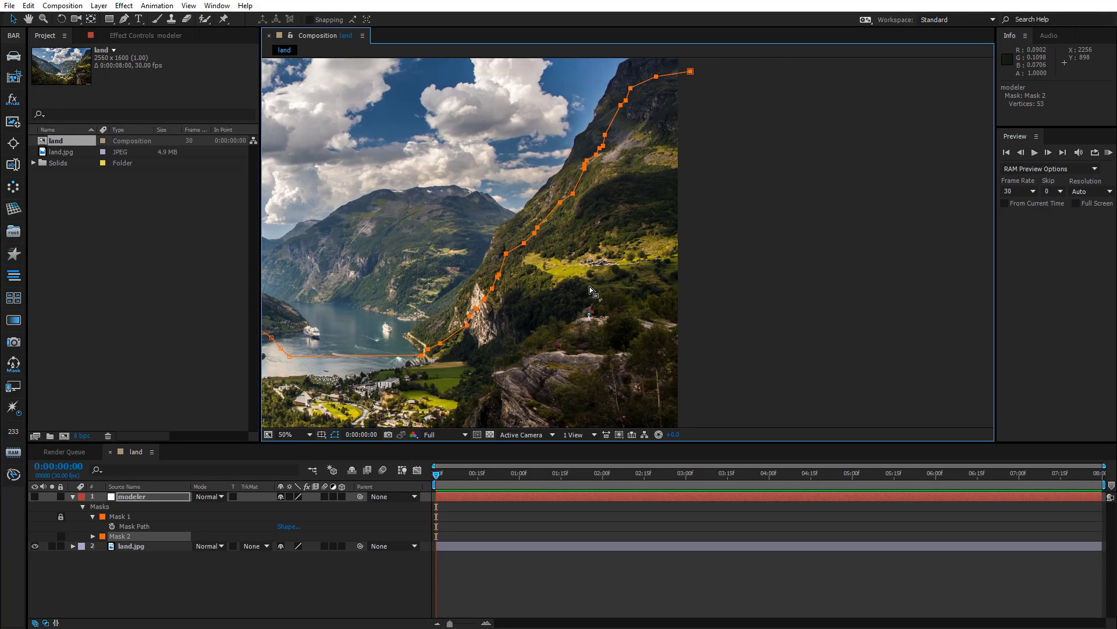
- Select the left half of Mask 2's vertices and shift them left, placing the lower corner at the near left shoreline
{"action": "key", "text": "comma"}
{"action": "left_click_drag", "start_coordinate": [411, 155], "coordinate": [620, 296]}
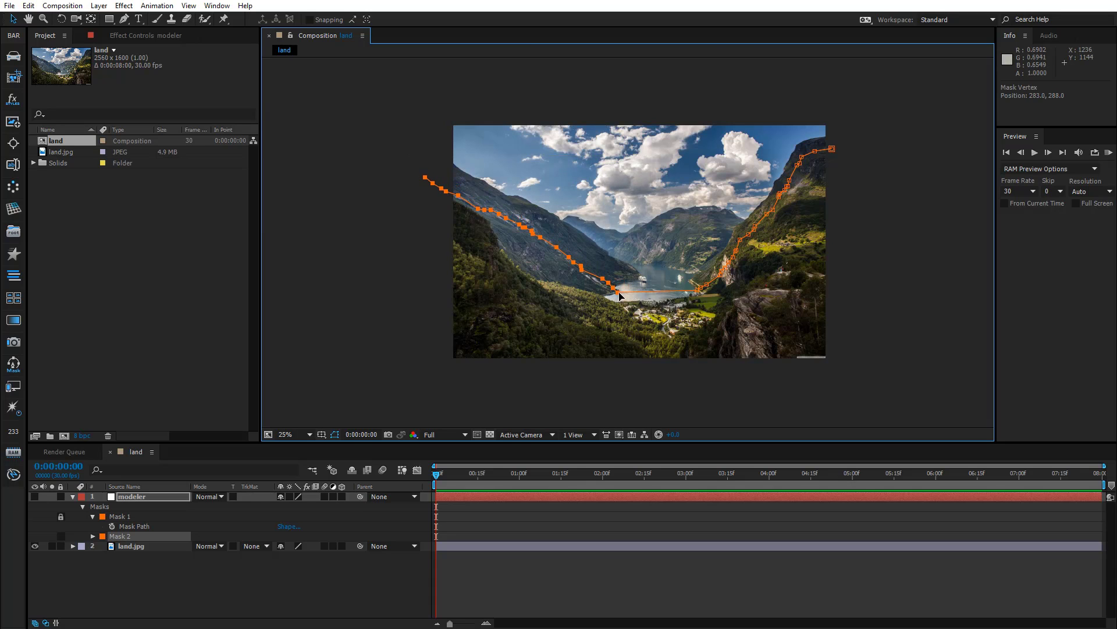
{"action": "key", "text": "period"}
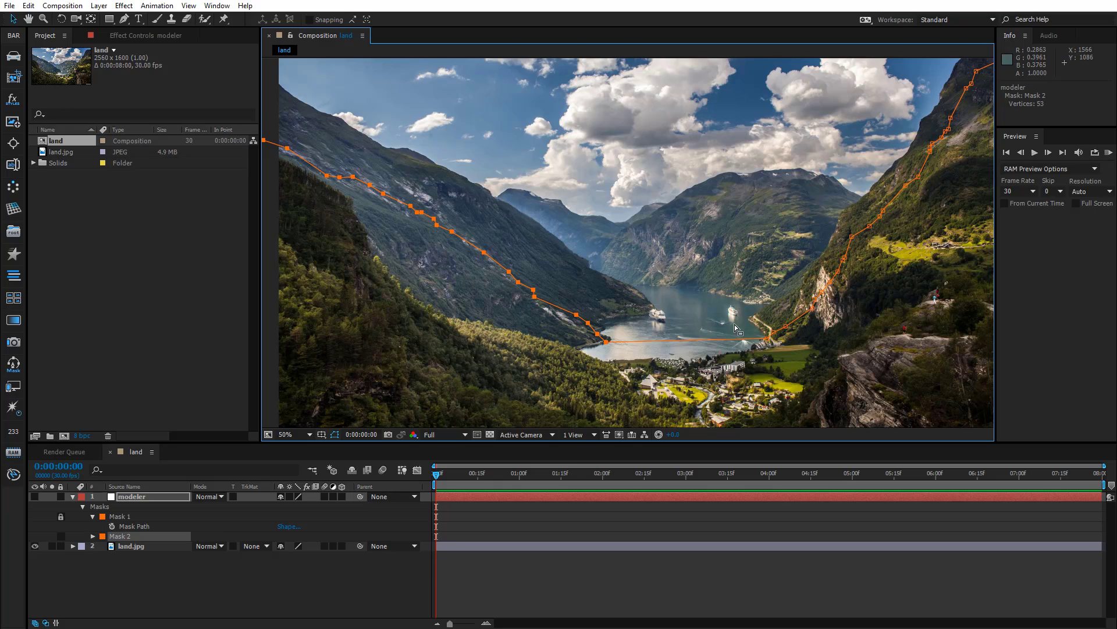
- Adjust the protruding Mask 2 vertex on the right slope above the pale rock face to smooth the outline
{"action": "left_click_drag", "start_coordinate": [584, 304], "coordinate": [394, 331]}
{"action": "left_click", "coordinate": [663, 274]}
{"action": "left_click", "coordinate": [662, 265]}
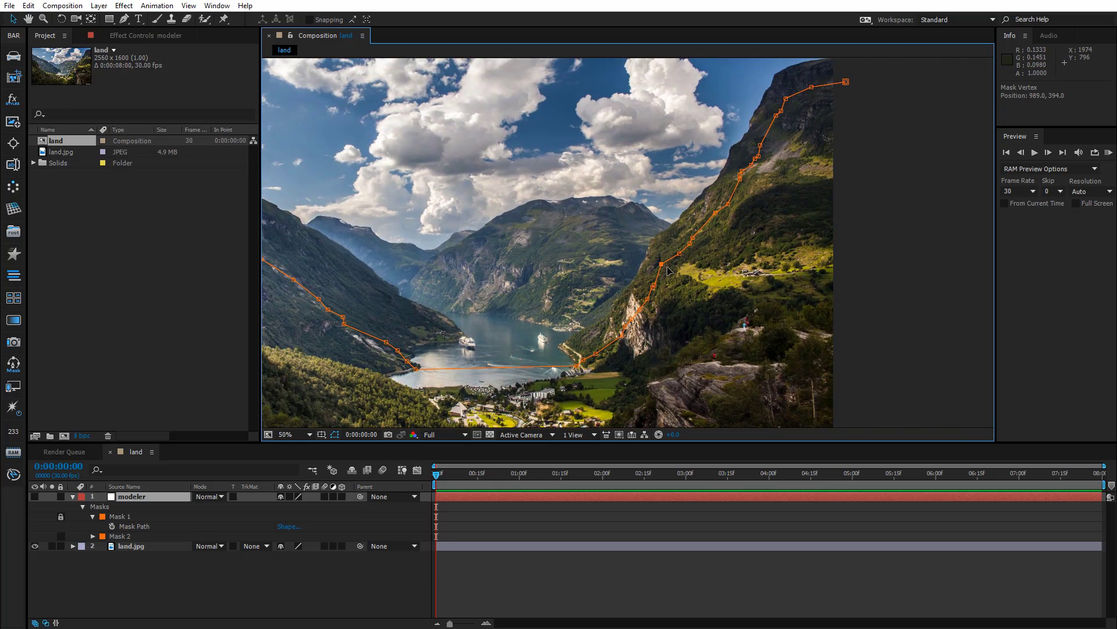
{"action": "left_click_drag", "start_coordinate": [669, 268], "coordinate": [583, 298]}
- Free-transform Mask 2's right-side vertices, lowering their upper edge to squash the height to about 86 percent
{"action": "left_click", "coordinate": [491, 395]}
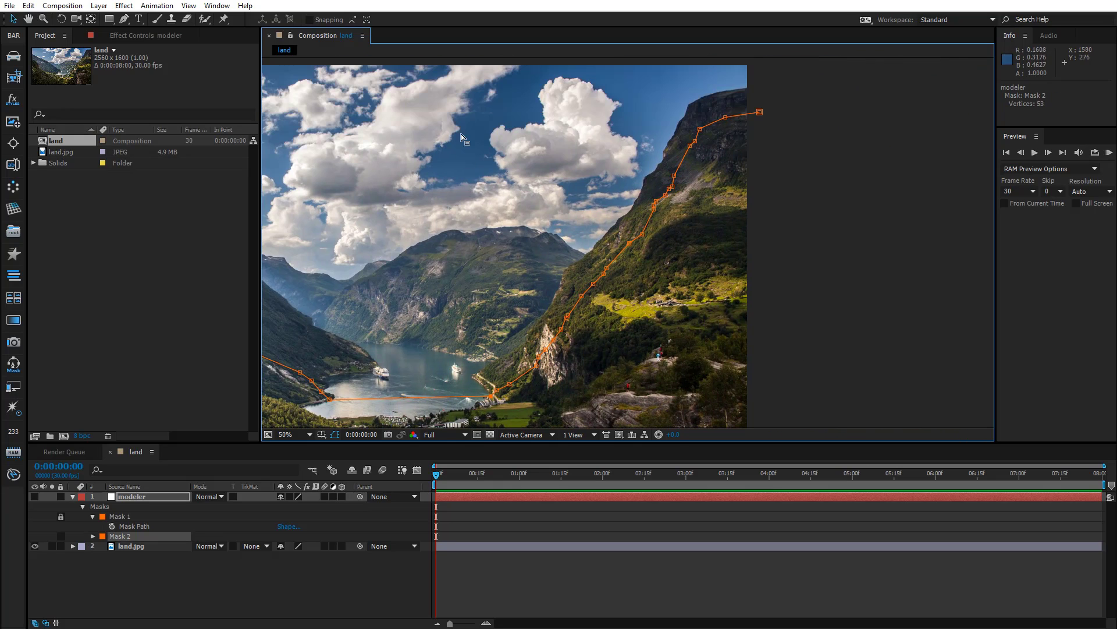
{"action": "left_click_drag", "start_coordinate": [452, 79], "coordinate": [795, 390]}
{"action": "key", "text": "ctrl+t"}
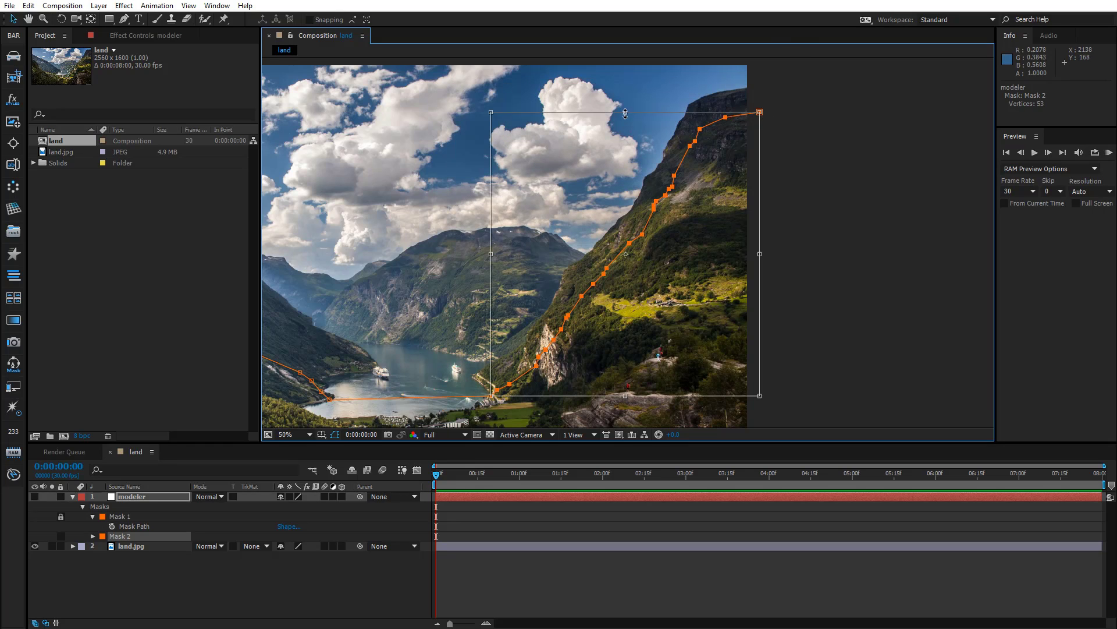
{"action": "left_click_drag", "start_coordinate": [625, 113], "coordinate": [642, 153]}
{"action": "key", "text": "Return"}
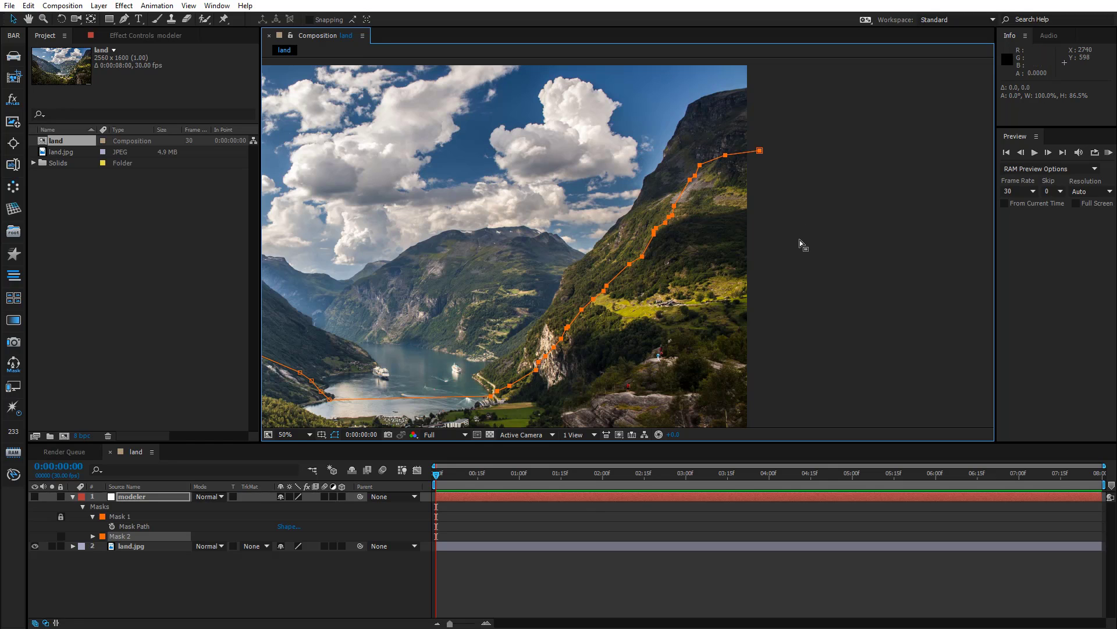
- Select the Mask 2 vertices on the lower left slope and reposition them and the corner vertex along the left shoreline
{"action": "left_click_drag", "start_coordinate": [800, 249], "coordinate": [839, 193]}
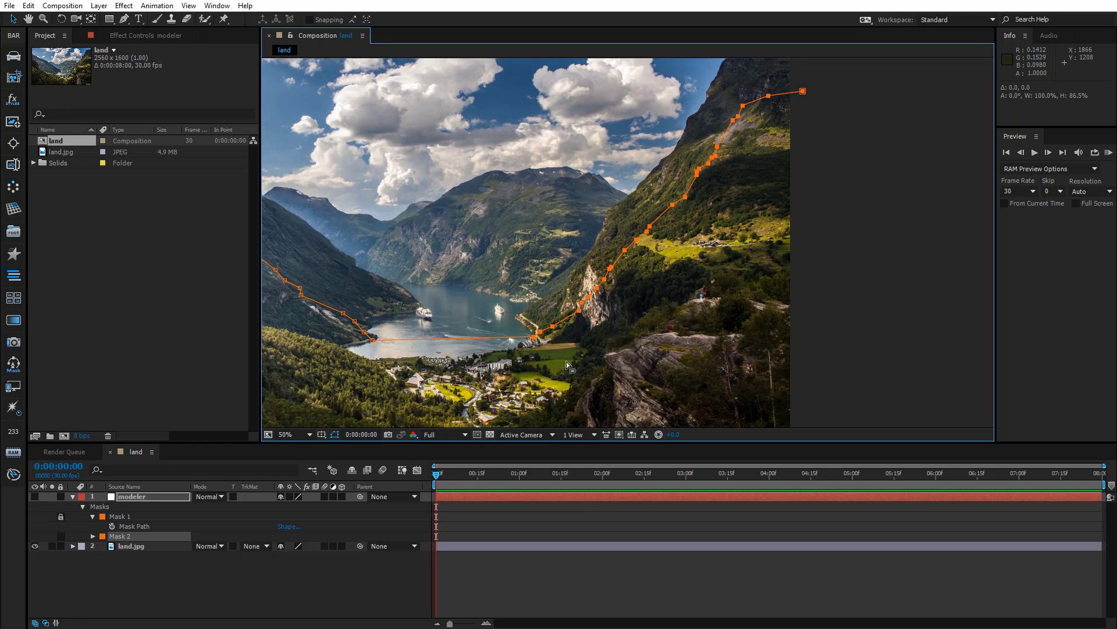
{"action": "left_click_drag", "start_coordinate": [567, 362], "coordinate": [819, 340]}
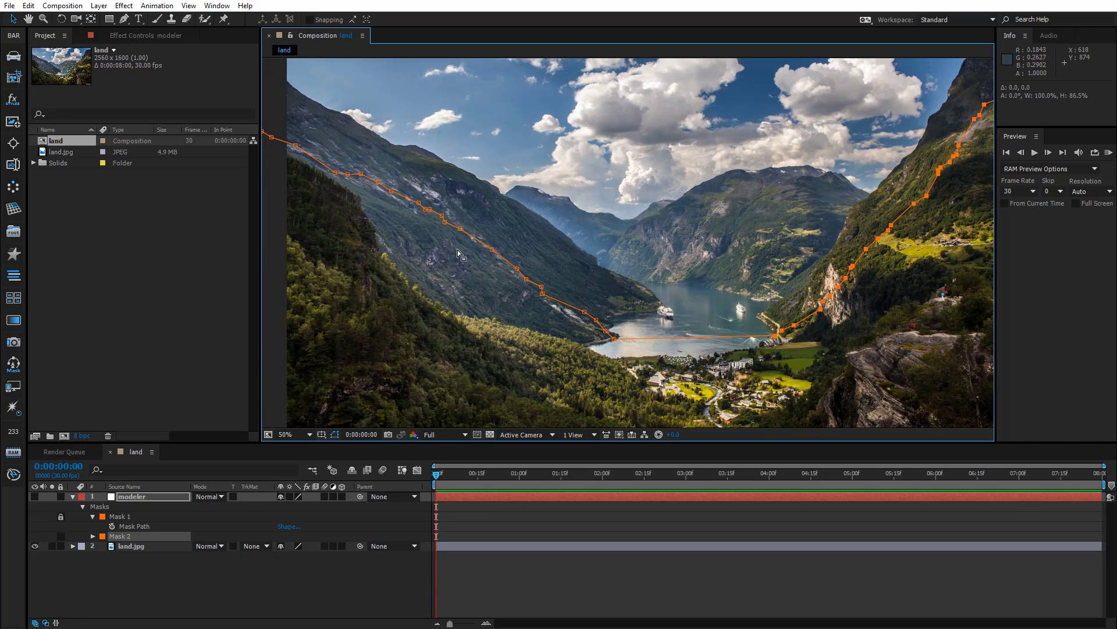
{"action": "left_click_drag", "start_coordinate": [442, 215], "coordinate": [570, 317]}
{"action": "mouse_move", "coordinate": [596, 320]}
{"action": "left_mouse_down"}
{"action": "mouse_move", "coordinate": [585, 324]}
{"action": "mouse_move", "coordinate": [598, 335]}
{"action": "left_mouse_up"}
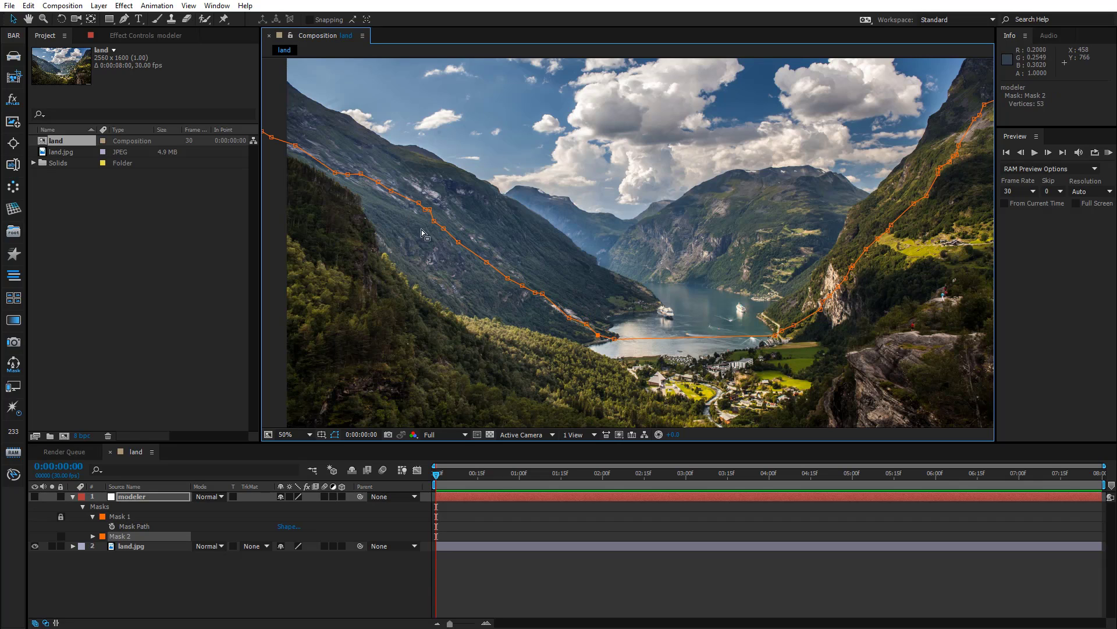
{"action": "left_click_drag", "start_coordinate": [422, 230], "coordinate": [476, 230]}
{"action": "scroll", "coordinate": [585, 263], "scroll_direction": "down", "scroll_amount": 2}
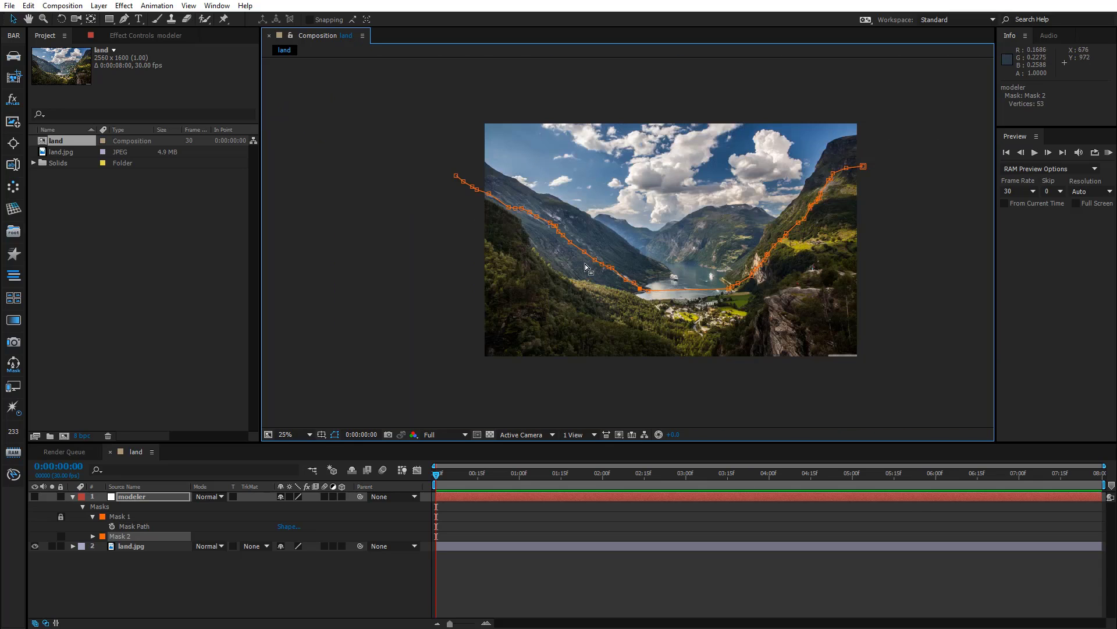
- Unlock Mask 1 and duplicate Mask 2 on the modeler layer
{"action": "left_click_drag", "start_coordinate": [587, 267], "coordinate": [511, 280]}
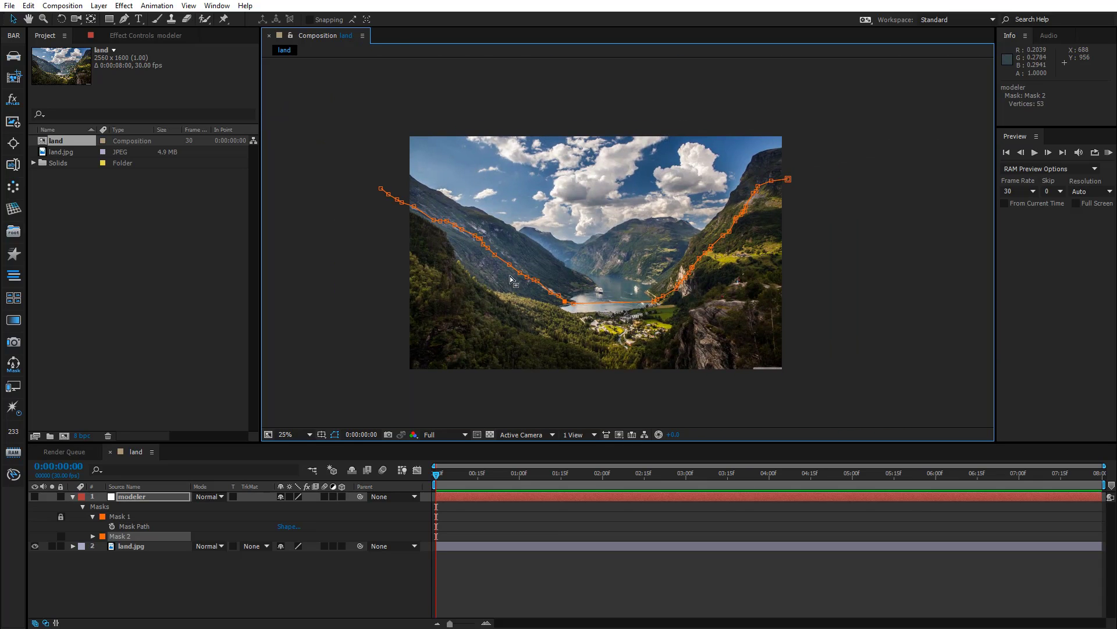
{"action": "left_click", "coordinate": [60, 516]}
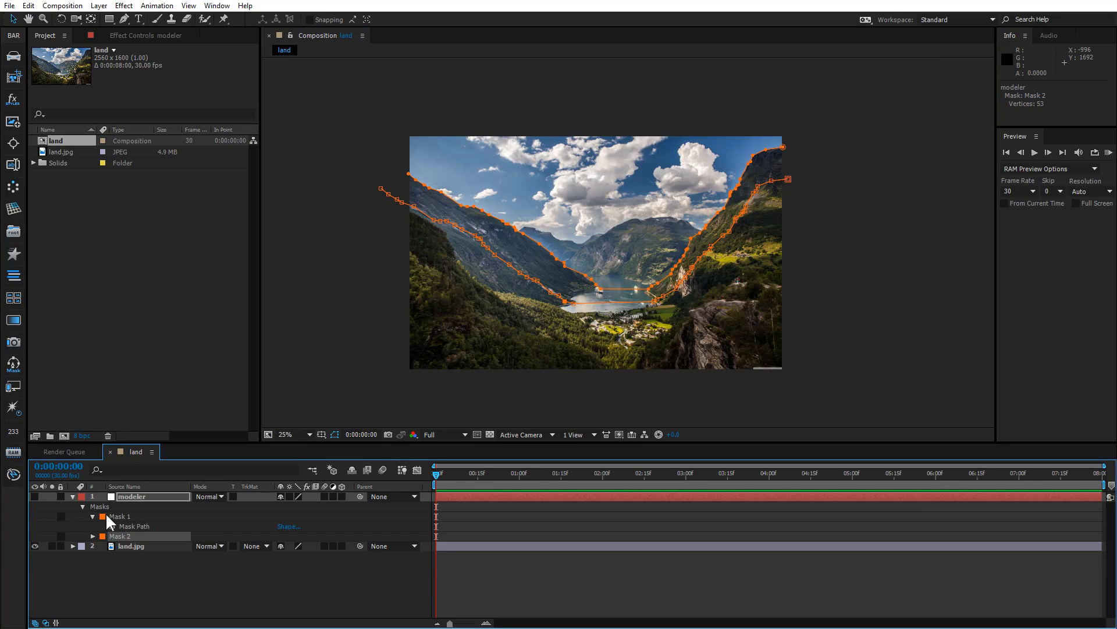
{"action": "left_click", "coordinate": [28, 5]}
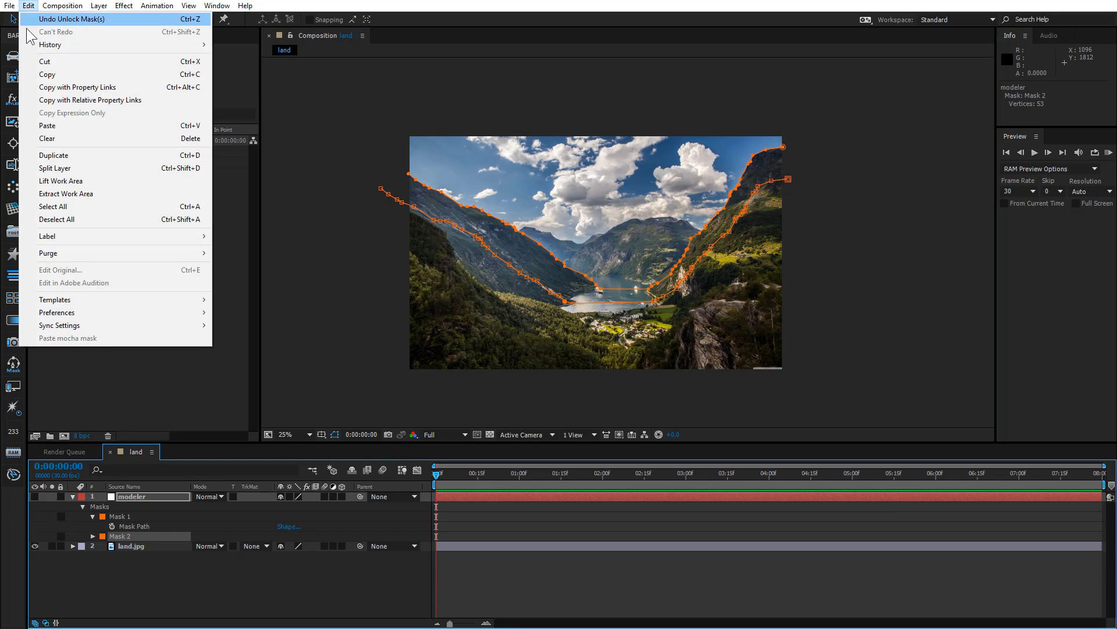
{"action": "left_click", "coordinate": [55, 155]}
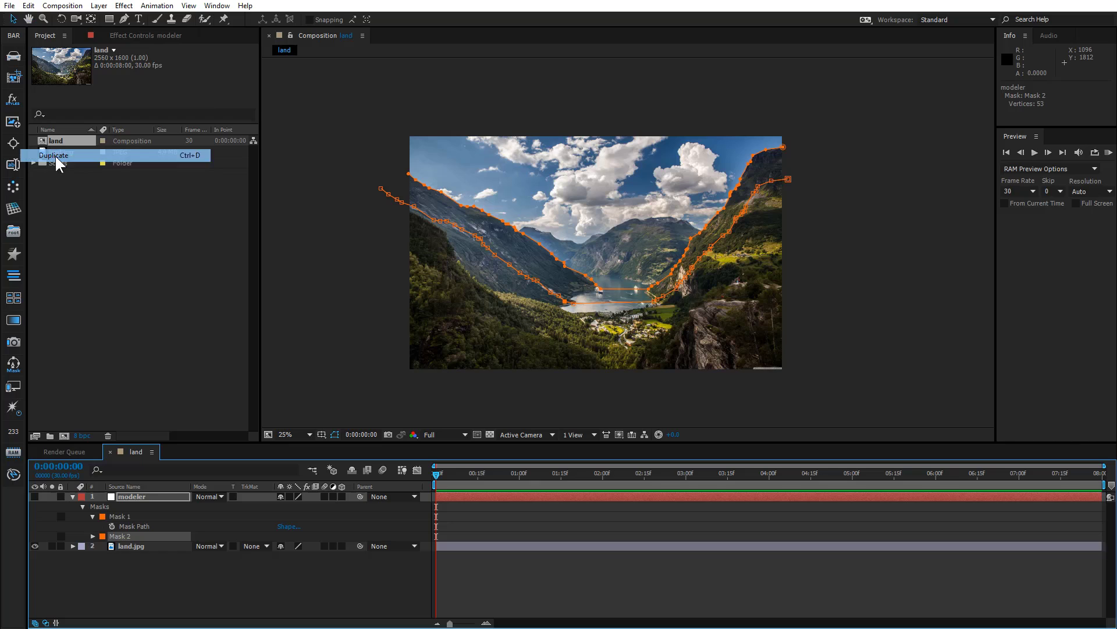
- Change Mask 2's outline colour to green (24FD07)
{"action": "left_click", "coordinate": [102, 536]}
{"action": "left_click", "coordinate": [205, 275]}
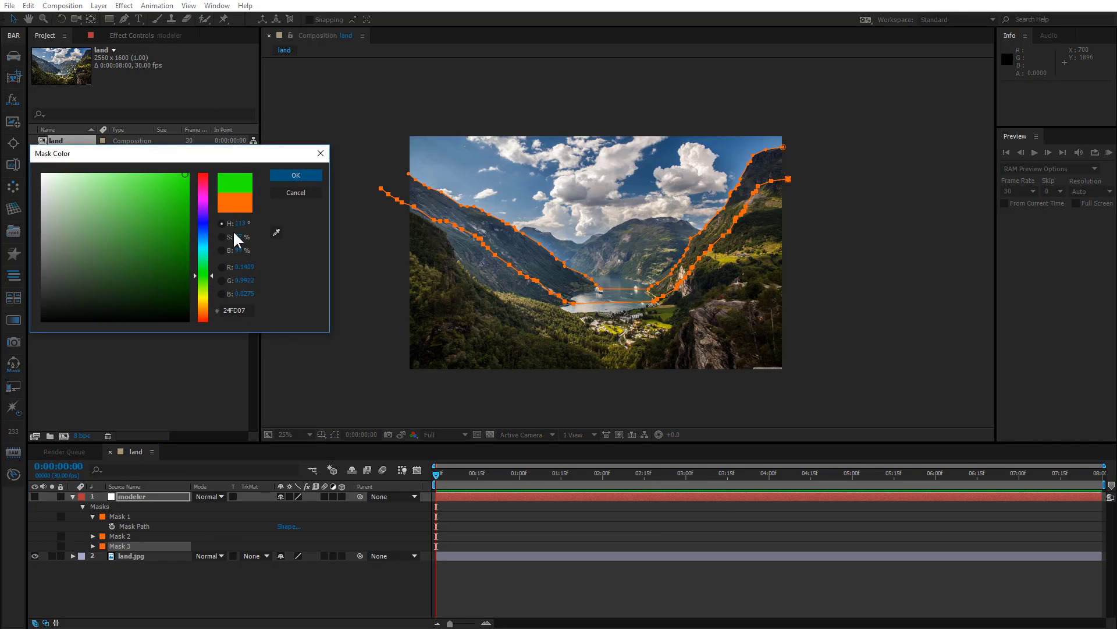
{"action": "left_click", "coordinate": [293, 176]}
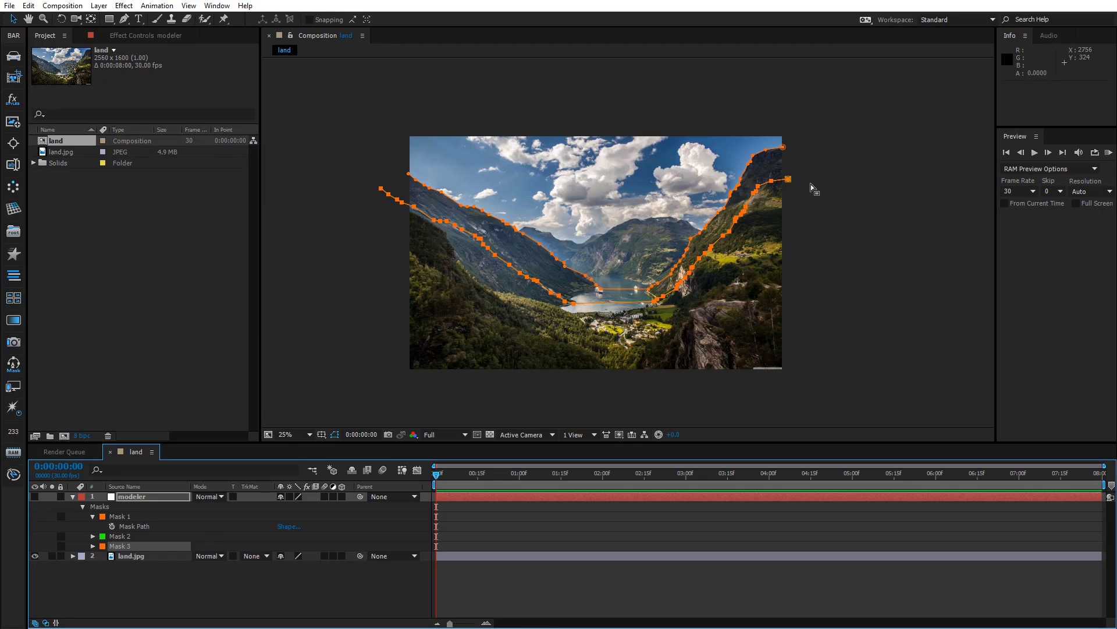
- Move the whole of Mask 3 slightly down so its flat base runs along the near end of the fjord
{"action": "left_click_drag", "start_coordinate": [789, 182], "coordinate": [786, 193]}
{"action": "key", "text": "period"}
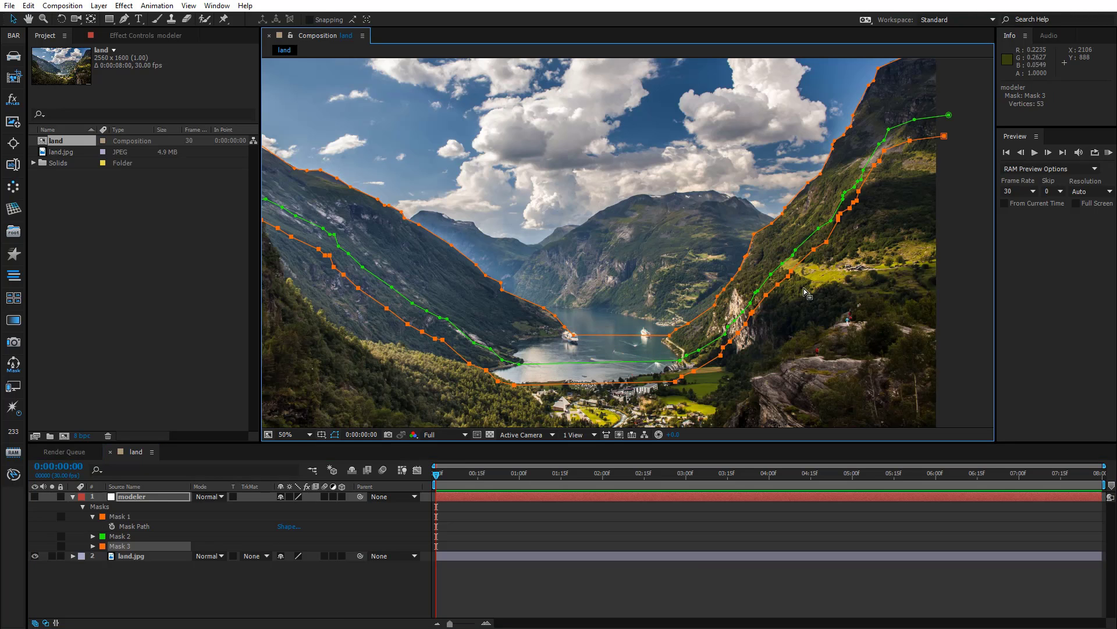
{"action": "left_click_drag", "start_coordinate": [676, 381], "coordinate": [677, 378]}
- Reposition Mask 3's left-side vertices one by one along the edge of the dark forested slope in the left foreground
{"action": "left_click_drag", "start_coordinate": [546, 403], "coordinate": [648, 391]}
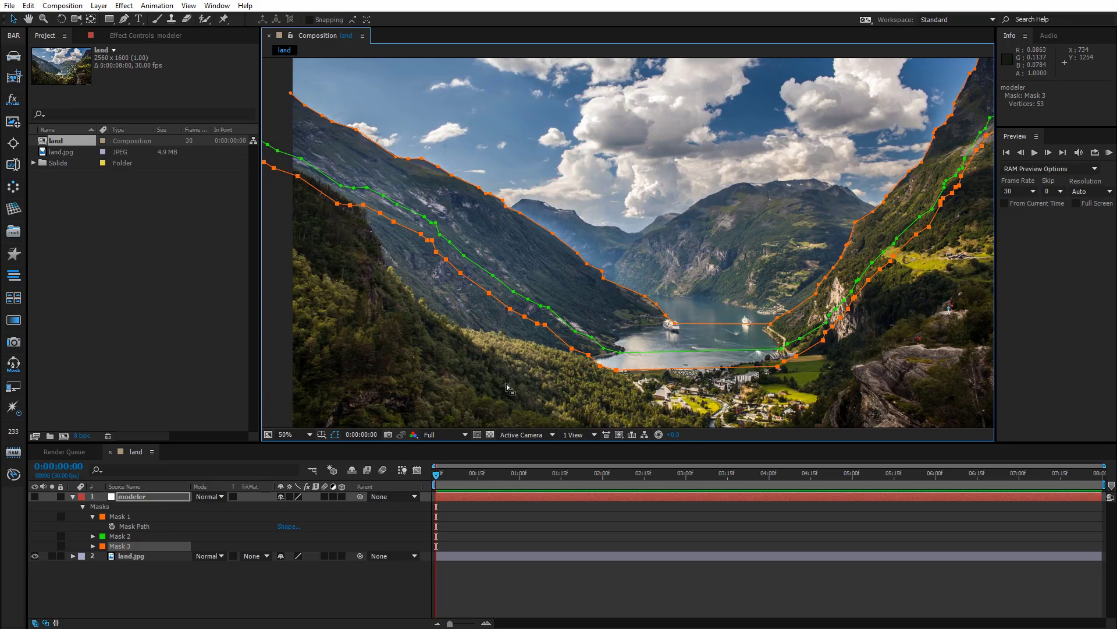
{"action": "left_click", "coordinate": [564, 368]}
{"action": "left_click_drag", "start_coordinate": [589, 354], "coordinate": [491, 332]}
{"action": "left_click_drag", "start_coordinate": [489, 293], "coordinate": [457, 325]}
{"action": "left_click_drag", "start_coordinate": [459, 274], "coordinate": [413, 297]}
{"action": "left_click_drag", "start_coordinate": [426, 254], "coordinate": [493, 330]}
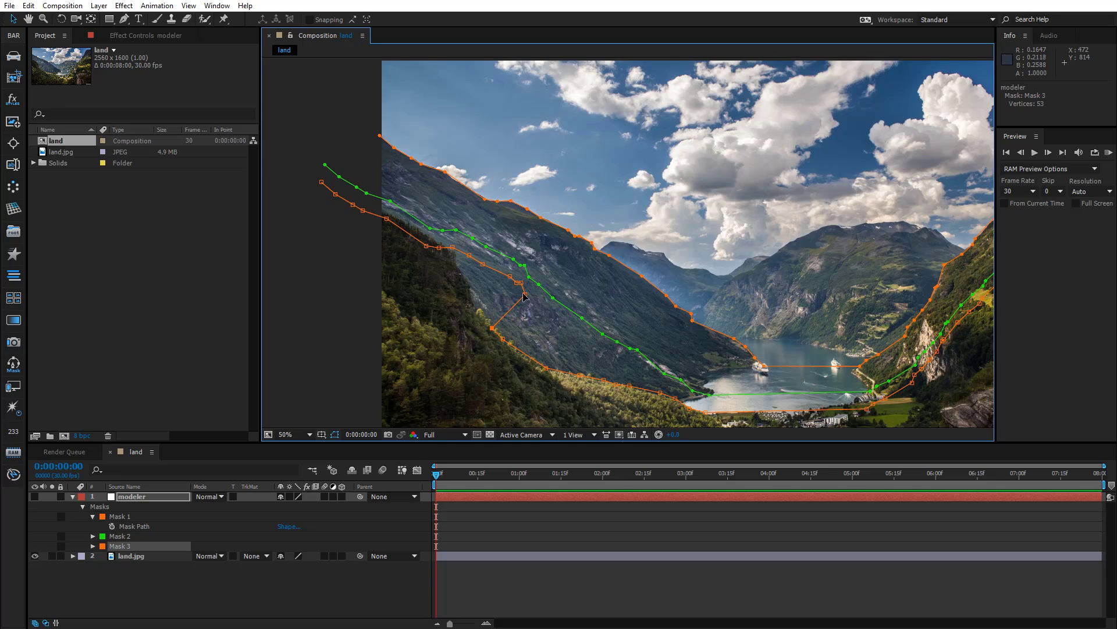
{"action": "left_click_drag", "start_coordinate": [526, 294], "coordinate": [479, 310]}
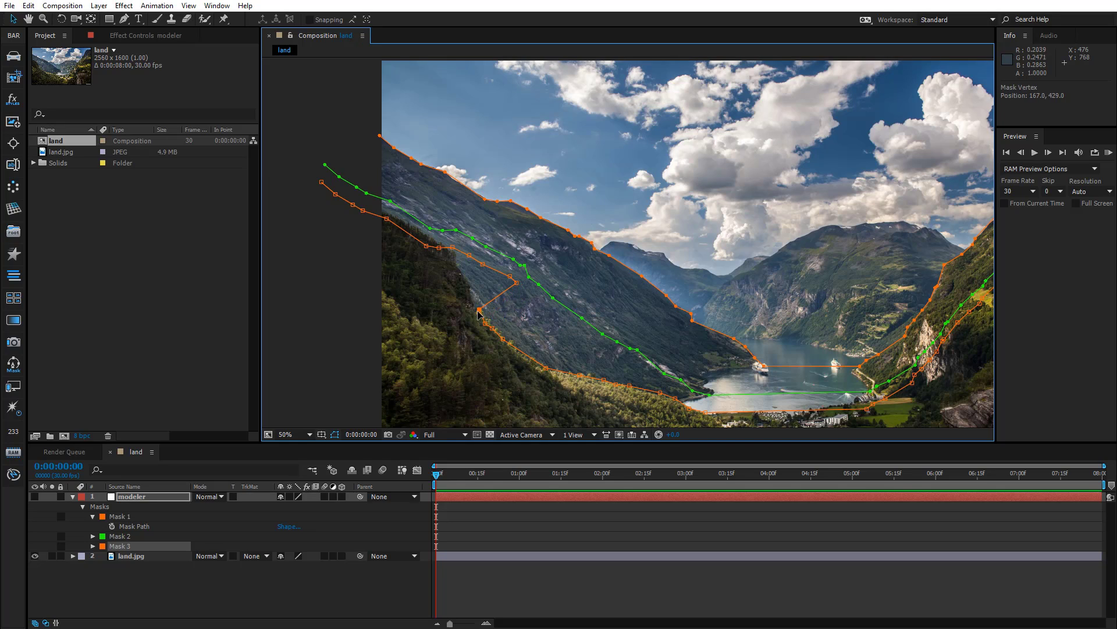
{"action": "mouse_move", "coordinate": [510, 344]}
{"action": "left_mouse_down"}
{"action": "mouse_move", "coordinate": [523, 351]}
{"action": "mouse_move", "coordinate": [506, 343]}
{"action": "left_mouse_up"}
{"action": "left_click", "coordinate": [518, 283]}
{"action": "left_click_drag", "start_coordinate": [476, 301], "coordinate": [355, 199]}
- Reposition Mask 3's lower right-side vertices along the ridge above the rocky outcrop, up to the photo's right edge
{"action": "left_click_drag", "start_coordinate": [521, 323], "coordinate": [324, 258]}
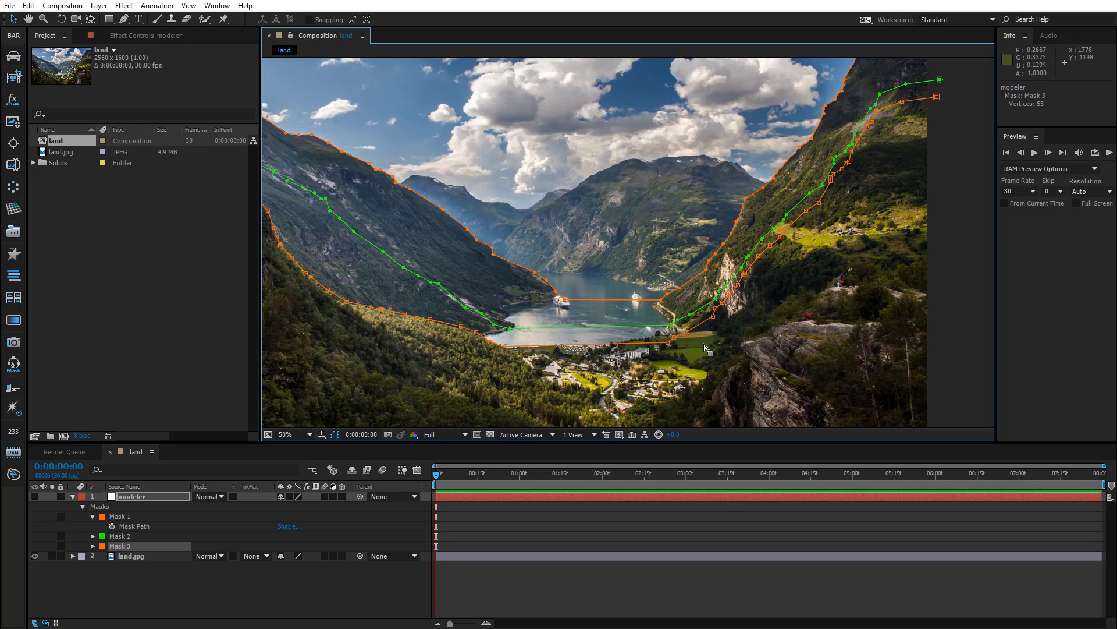
{"action": "left_click_drag", "start_coordinate": [704, 348], "coordinate": [740, 331]}
{"action": "left_click_drag", "start_coordinate": [697, 299], "coordinate": [745, 327]}
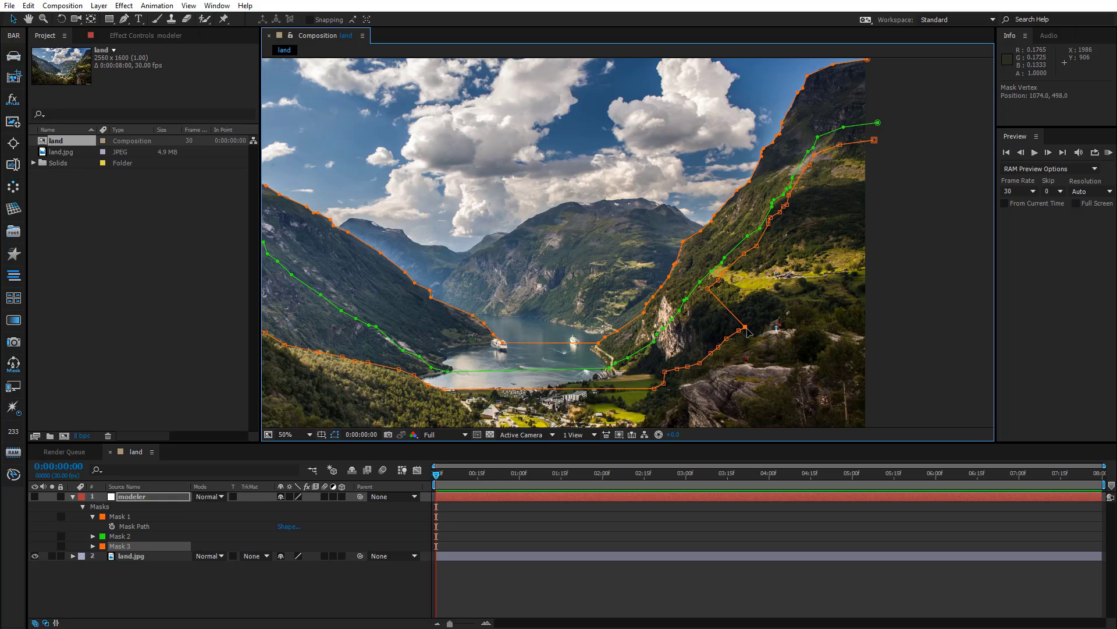
{"action": "left_click_drag", "start_coordinate": [709, 288], "coordinate": [763, 323]}
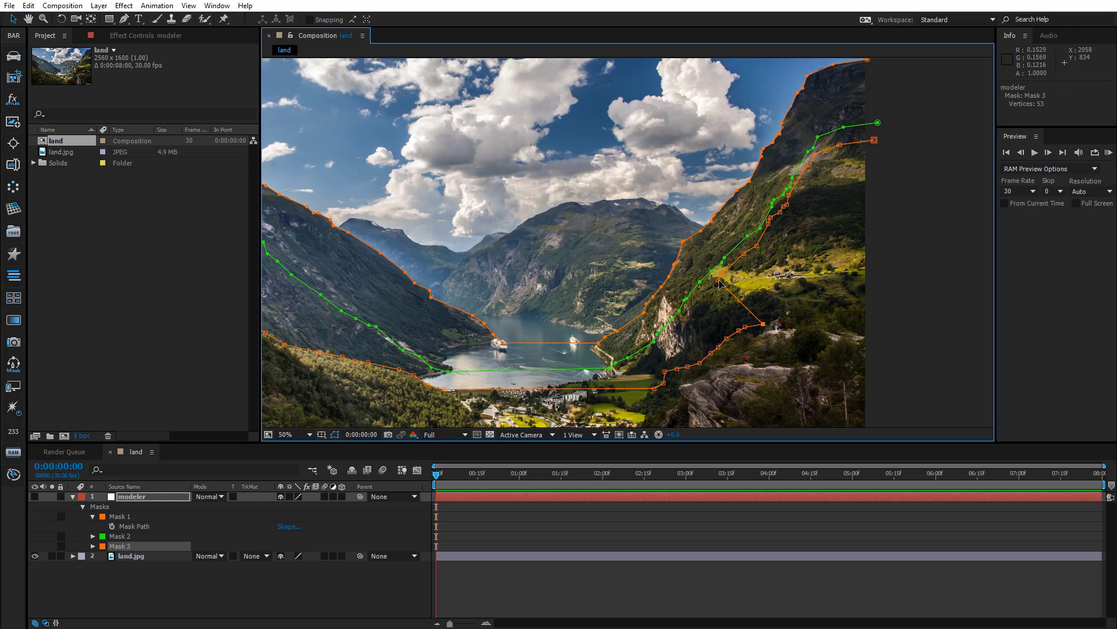
{"action": "left_click_drag", "start_coordinate": [719, 280], "coordinate": [777, 319]}
{"action": "left_click_drag", "start_coordinate": [723, 275], "coordinate": [790, 312]}
{"action": "left_click_drag", "start_coordinate": [743, 253], "coordinate": [822, 303]}
{"action": "left_click_drag", "start_coordinate": [769, 223], "coordinate": [869, 295]}
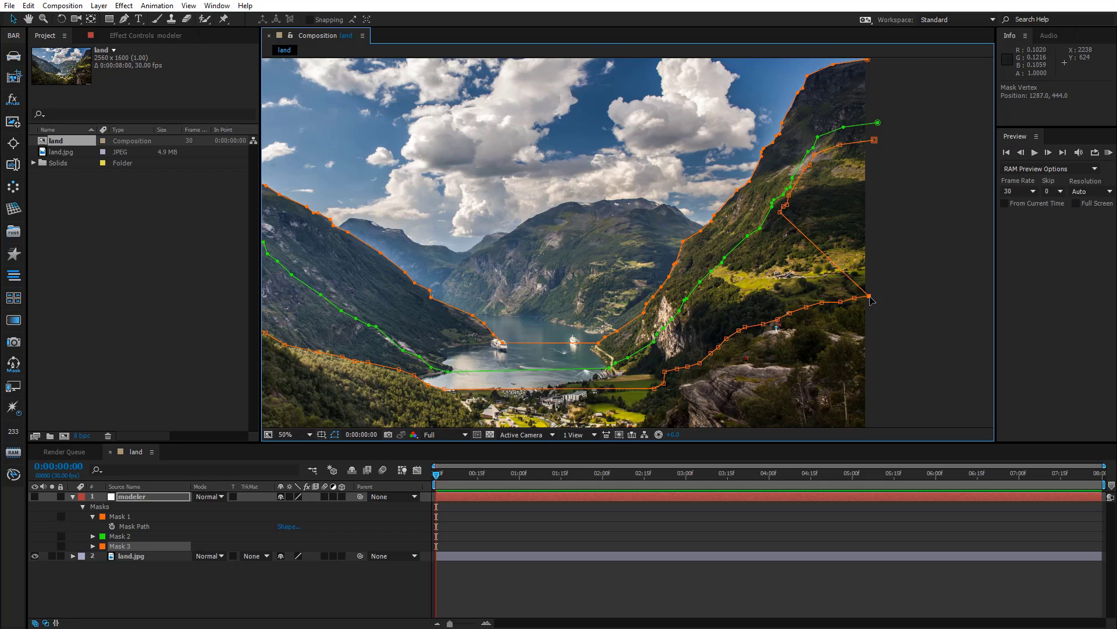
- Move Mask 3's remaining upper right vertices past the photo's right edge, continuing the gently rising ridge line to its end point
{"action": "left_click_drag", "start_coordinate": [780, 212], "coordinate": [891, 289]}
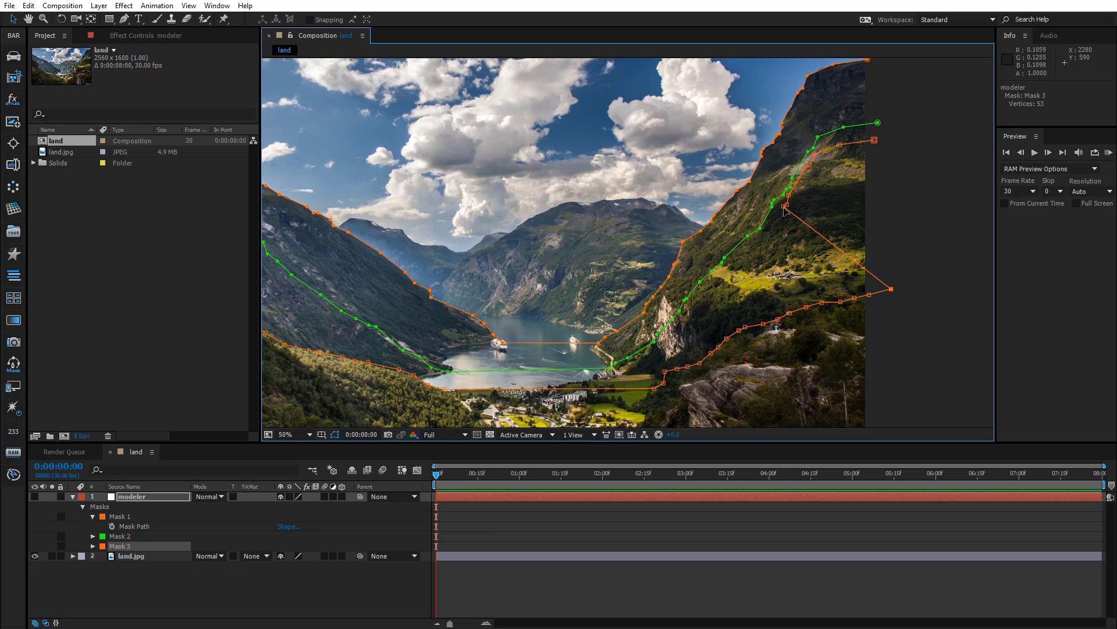
{"action": "left_click_drag", "start_coordinate": [784, 206], "coordinate": [933, 286]}
{"action": "left_click_drag", "start_coordinate": [790, 196], "coordinate": [967, 284]}
{"action": "left_click_drag", "start_coordinate": [806, 170], "coordinate": [985, 273]}
{"action": "left_click_drag", "start_coordinate": [944, 297], "coordinate": [629, 254]}
{"action": "left_click_drag", "start_coordinate": [631, 128], "coordinate": [818, 246]}
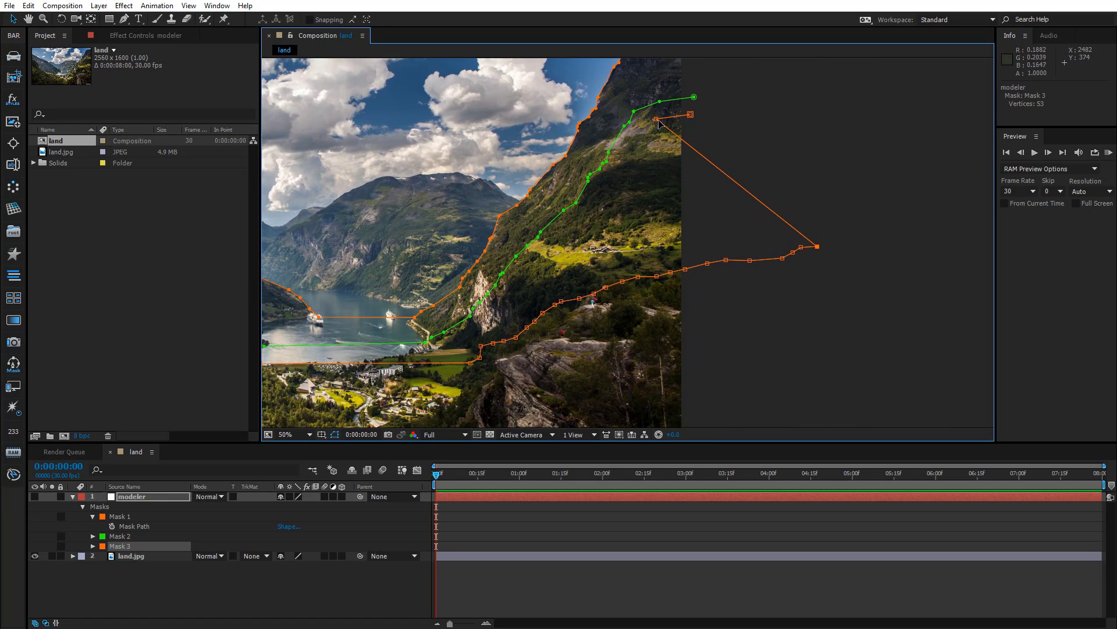
{"action": "left_click_drag", "start_coordinate": [657, 119], "coordinate": [832, 244]}
{"action": "left_click_drag", "start_coordinate": [691, 114], "coordinate": [843, 238]}
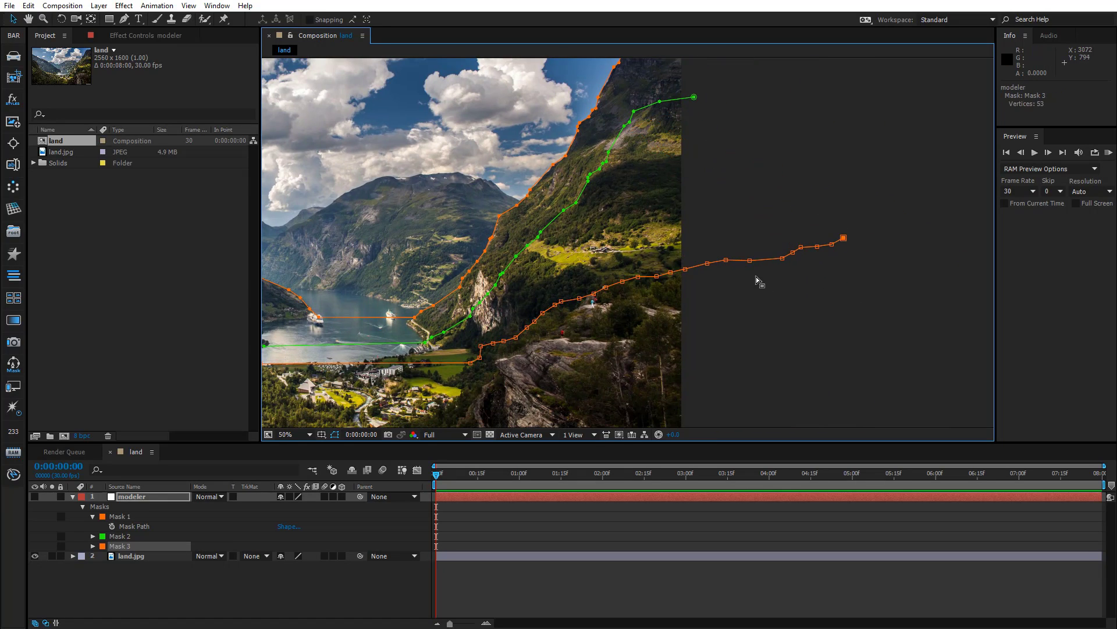
- Free-transform Mask 2 straight up by 86 pixels so its flat base lines up with Mask 1's base
{"action": "scroll", "coordinate": [758, 282], "scroll_direction": "down", "scroll_amount": 2}
{"action": "left_click_drag", "start_coordinate": [691, 317], "coordinate": [813, 336]}
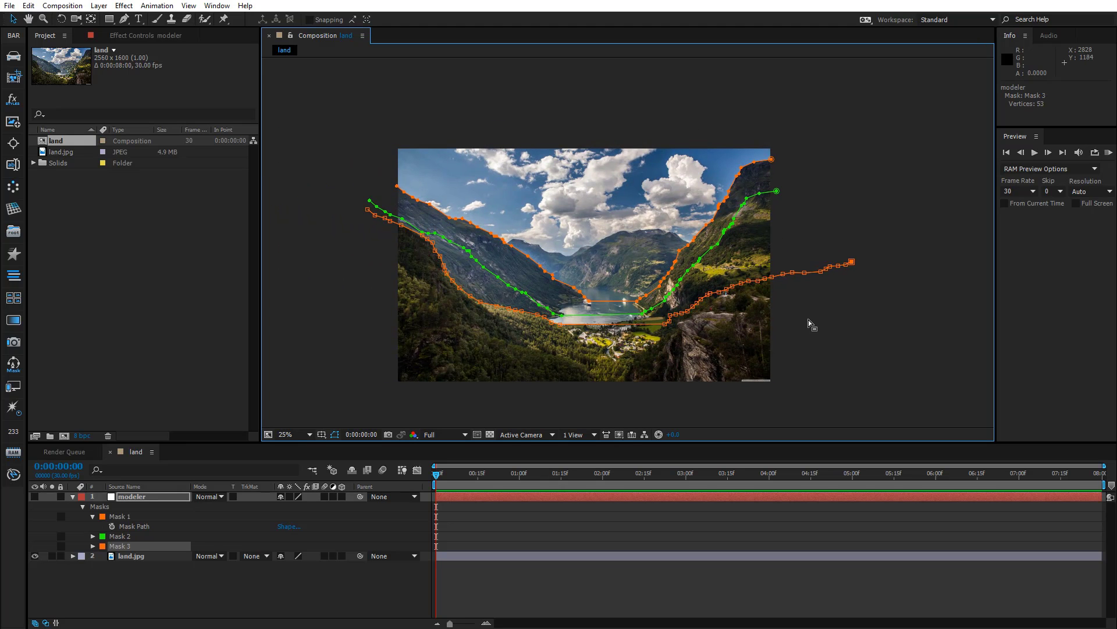
{"action": "scroll", "coordinate": [762, 349], "scroll_direction": "up", "scroll_amount": 2}
{"action": "left_click_drag", "start_coordinate": [737, 365], "coordinate": [751, 272]}
{"action": "scroll", "coordinate": [750, 271], "scroll_direction": "down", "scroll_amount": 2}
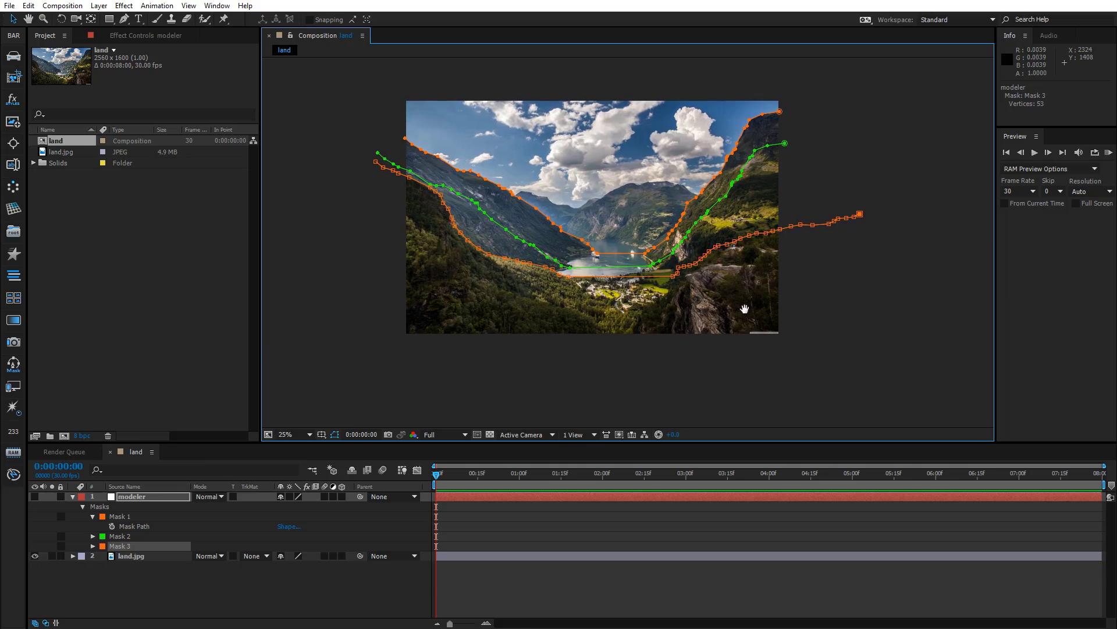
{"action": "scroll", "coordinate": [748, 319], "scroll_direction": "up", "scroll_amount": 2}
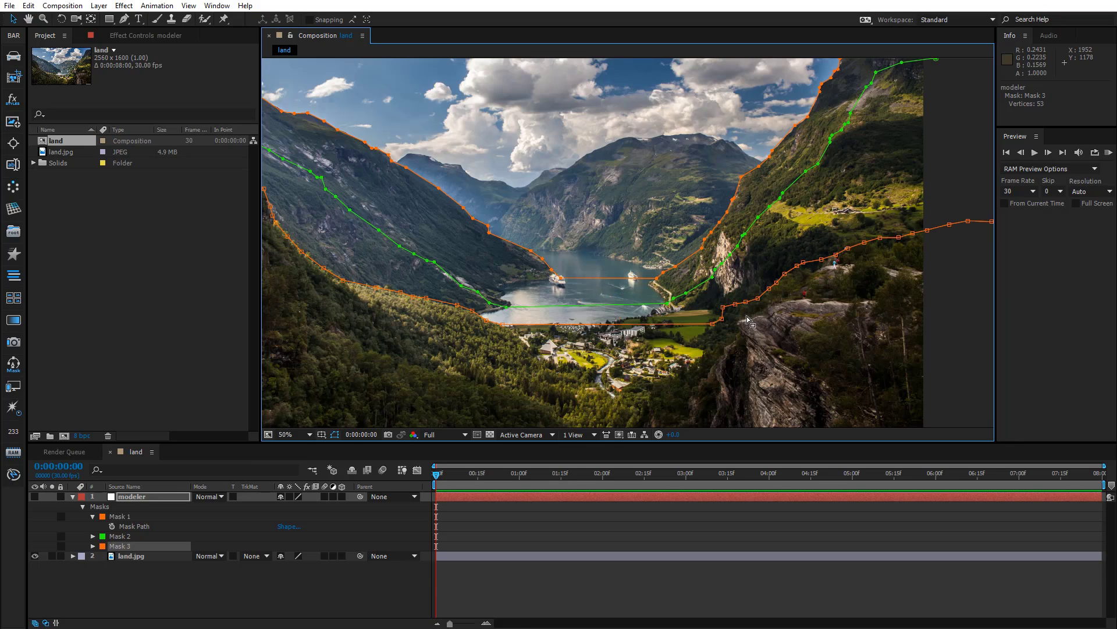
{"action": "double_click", "coordinate": [670, 305]}
{"action": "left_click_drag", "start_coordinate": [646, 291], "coordinate": [653, 259]}
{"action": "key", "text": "ctrl+z"}
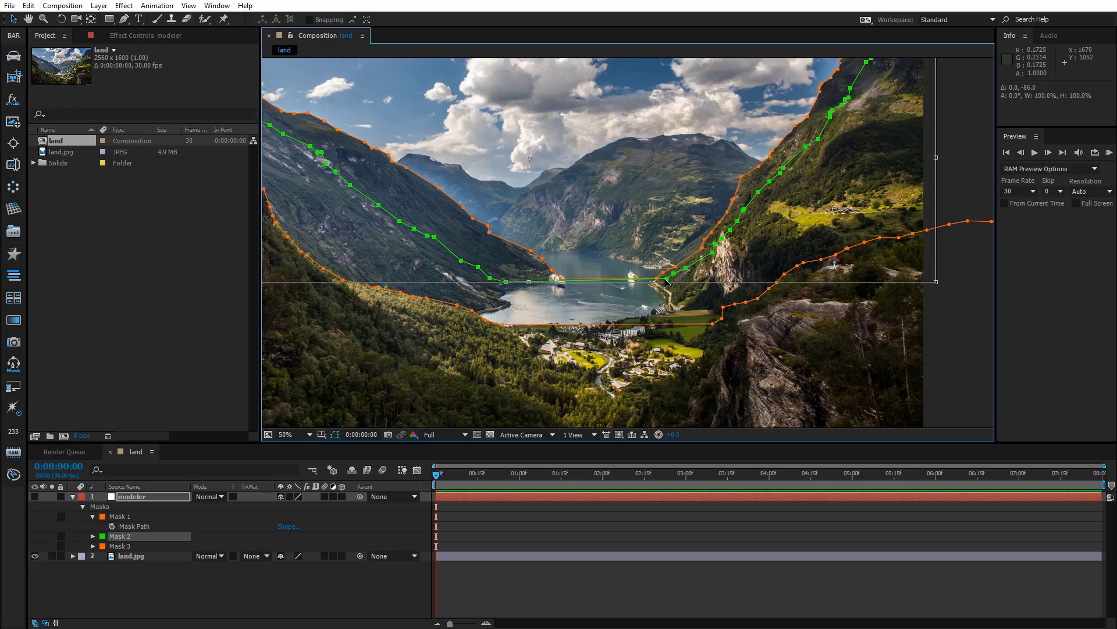
{"action": "key", "text": "Return"}
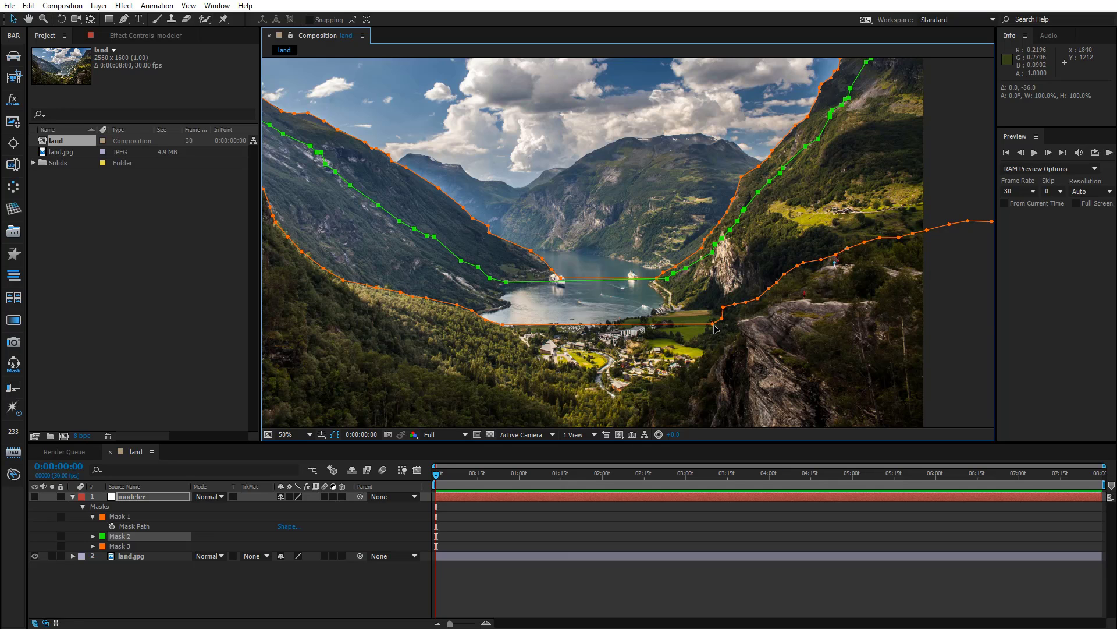
- Free-transform Mask 3 straight up by 152 pixels so its flat base aligns with the other two masks
{"action": "double_click", "coordinate": [715, 327]}
{"action": "left_click_drag", "start_coordinate": [715, 328], "coordinate": [687, 263]}
{"action": "key", "text": "Return"}
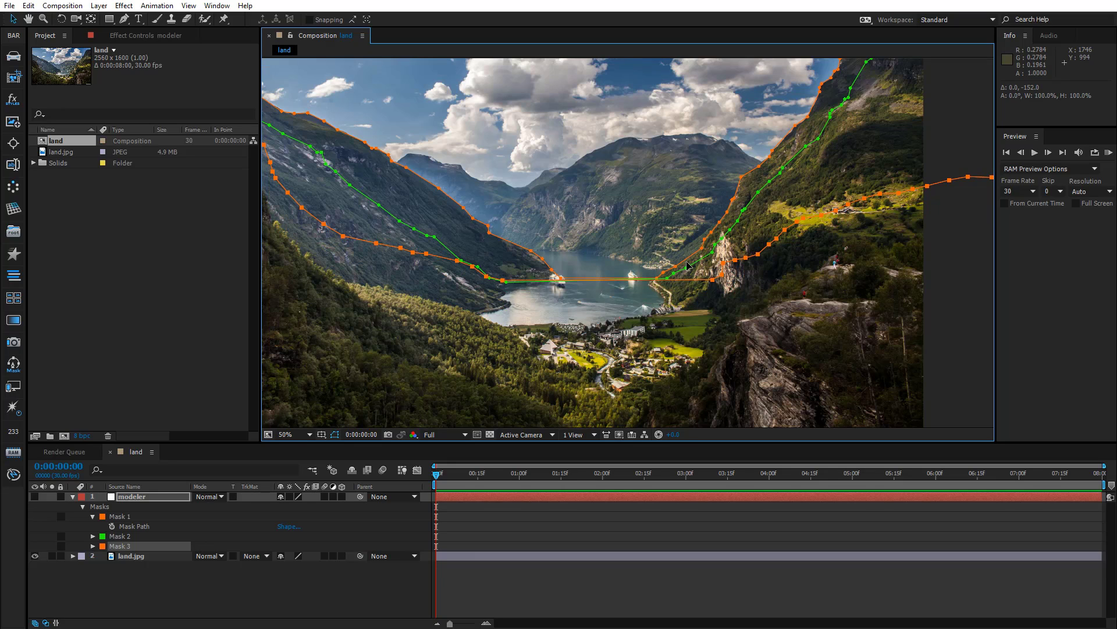
- Deselect the masks and change Mask 3's outline colour to blue
{"action": "left_click", "coordinate": [134, 563]}
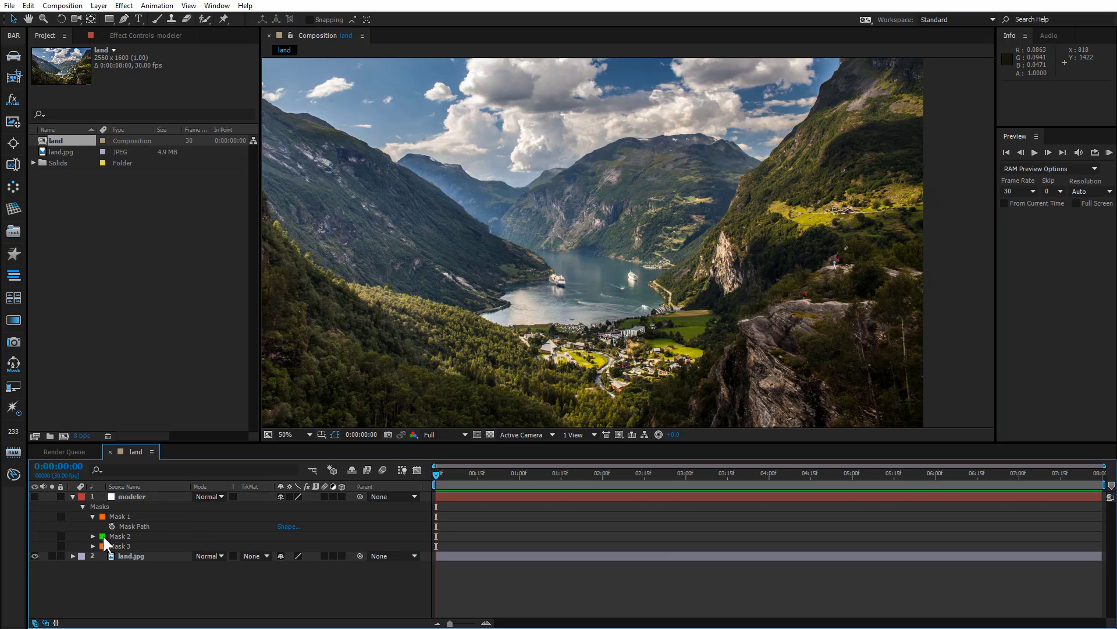
{"action": "left_click", "coordinate": [103, 546]}
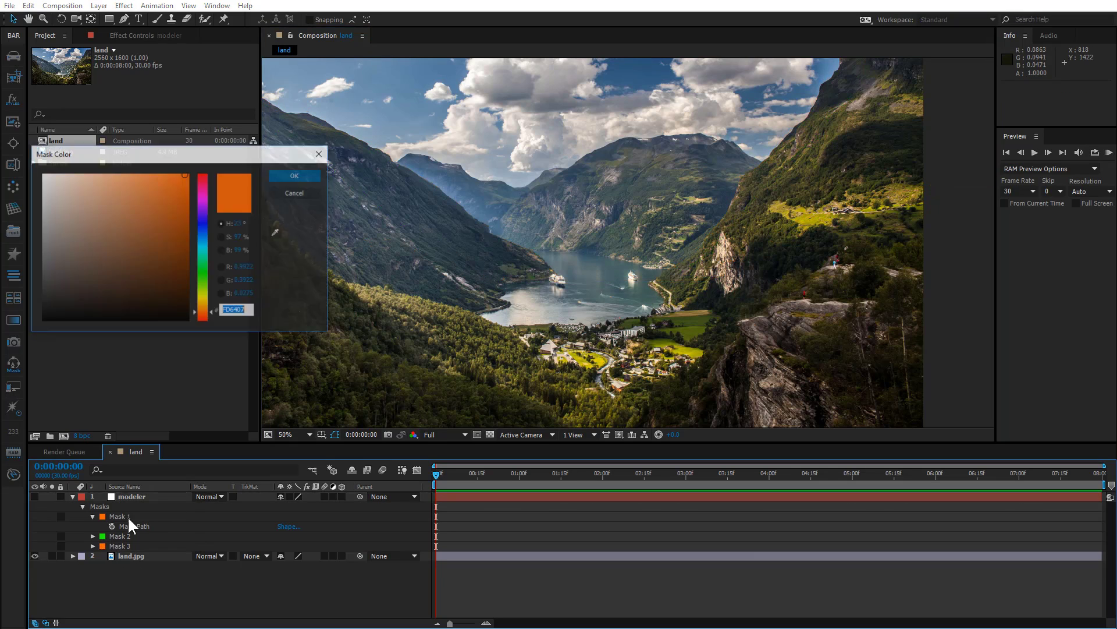
{"action": "left_click", "coordinate": [203, 223]}
{"action": "left_click", "coordinate": [284, 175]}
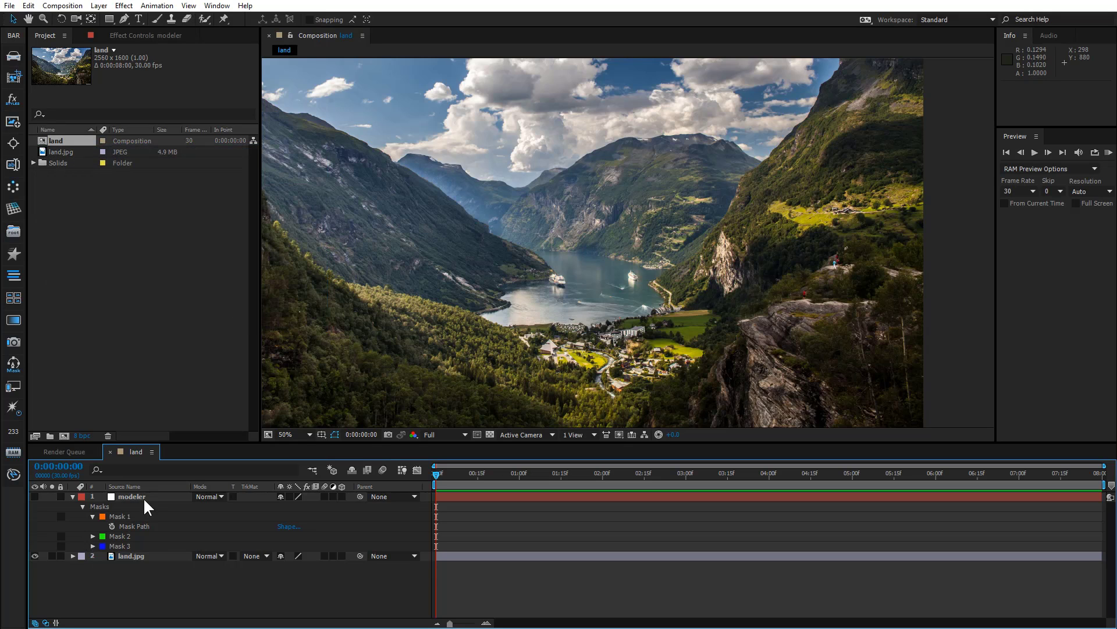
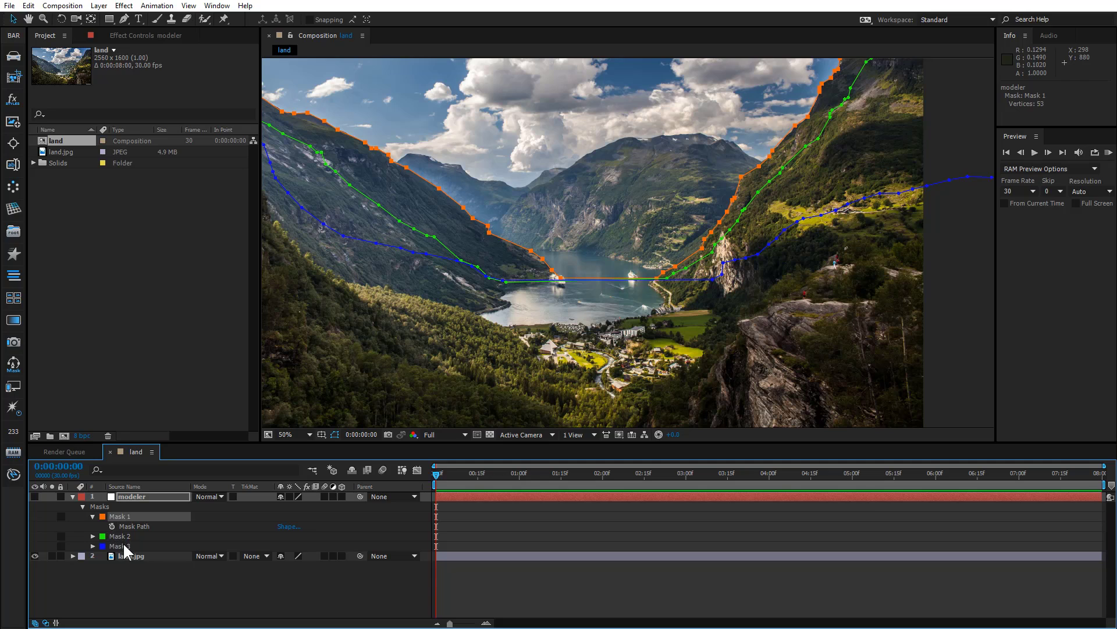
- Select Mask 1 through Mask 3 on the modeler layer and bring up the Projection 3D panel below the photo's lower right part
{"action": "left_click", "coordinate": [119, 546], "text": "shift"}
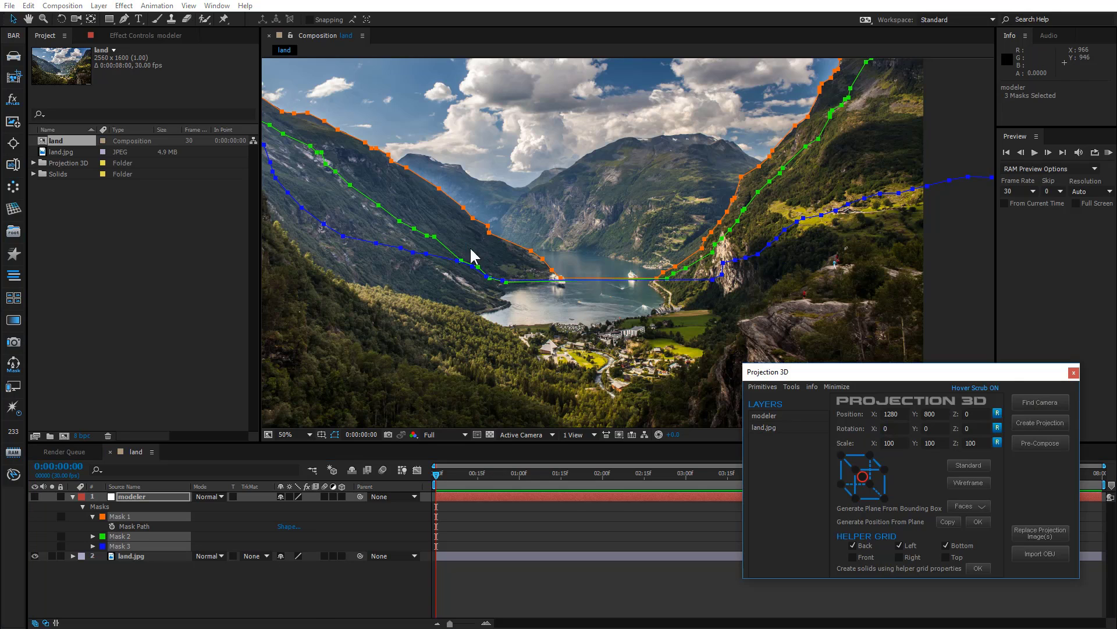
{"action": "left_click_drag", "start_coordinate": [978, 380], "coordinate": [991, 401]}
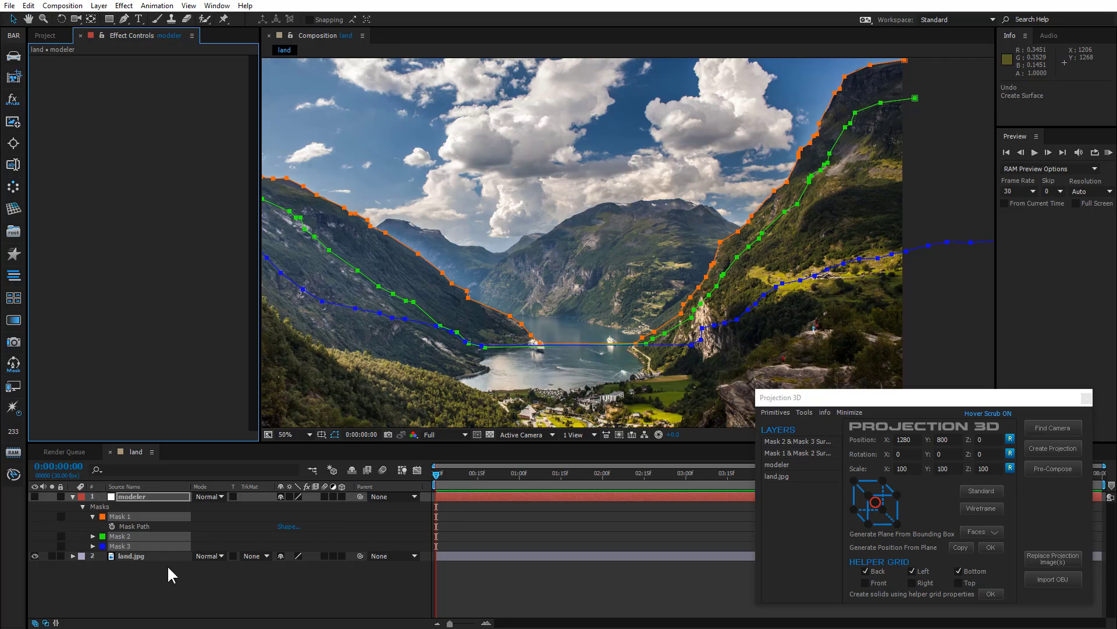
- Duplicate Mask 3 on the modeler layer and clear the selection
{"action": "left_click", "coordinate": [148, 556]}
{"action": "left_click", "coordinate": [118, 546]}
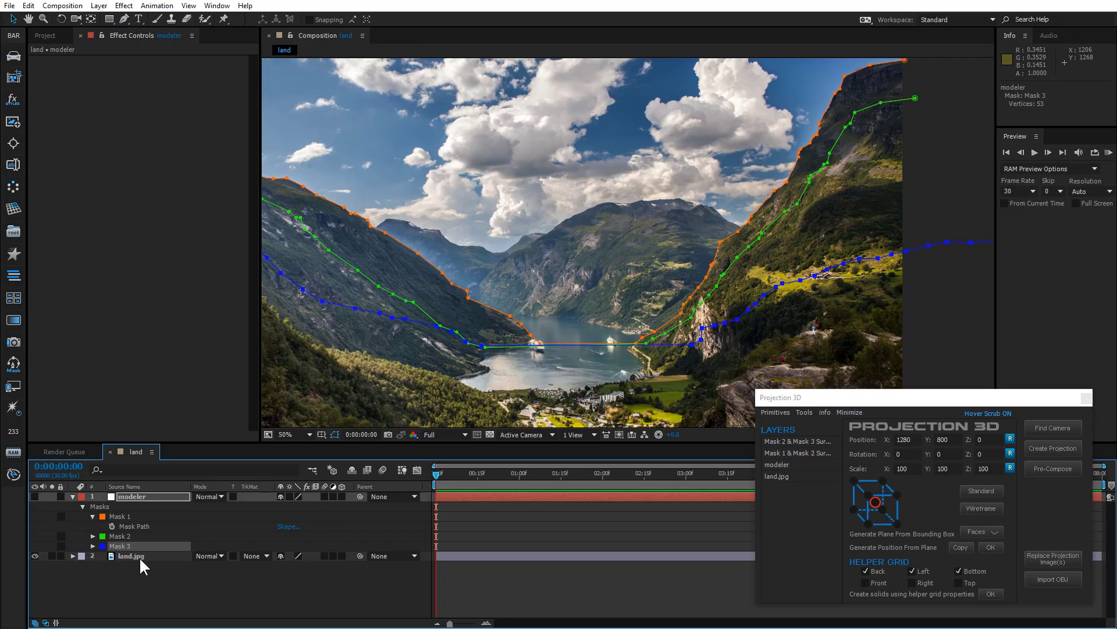
{"action": "key", "text": "ctrl+d"}
{"action": "left_click", "coordinate": [136, 589]}
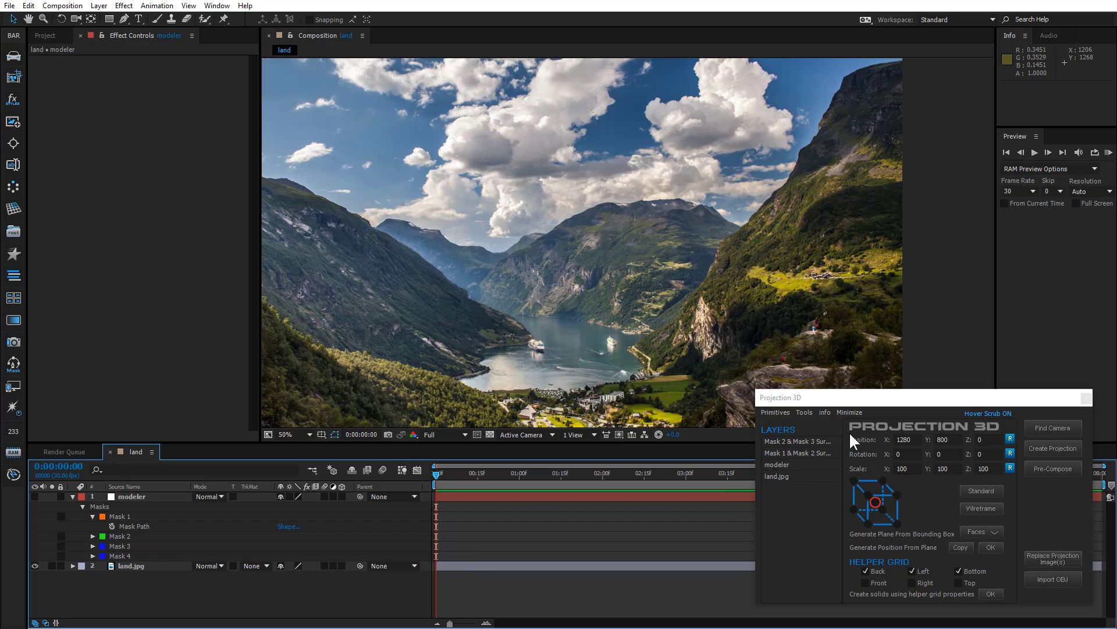
- Open Projection 3D's Mask Modeler tool and set the world center depth to 1000
{"action": "left_click", "coordinate": [806, 413]}
{"action": "left_click", "coordinate": [817, 430]}
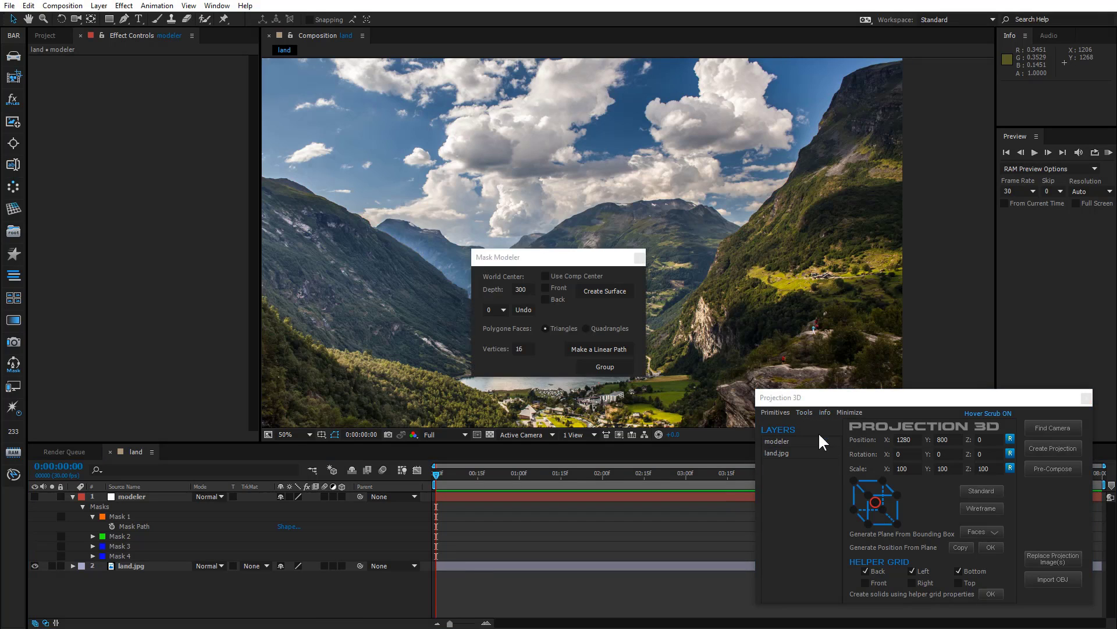
{"action": "double_click", "coordinate": [527, 289]}
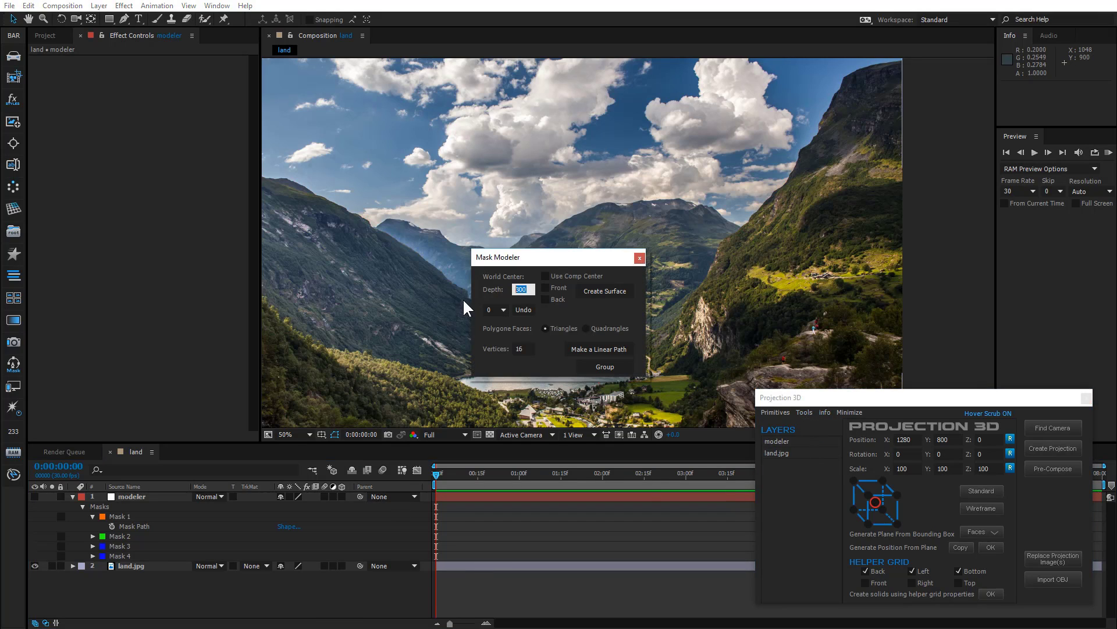
{"action": "type", "text": "1000"}
- Create a Mask Modeler surface between Mask 1 and Mask 2, and another between Mask 2 and Mask 3
{"action": "left_click", "coordinate": [134, 497]}
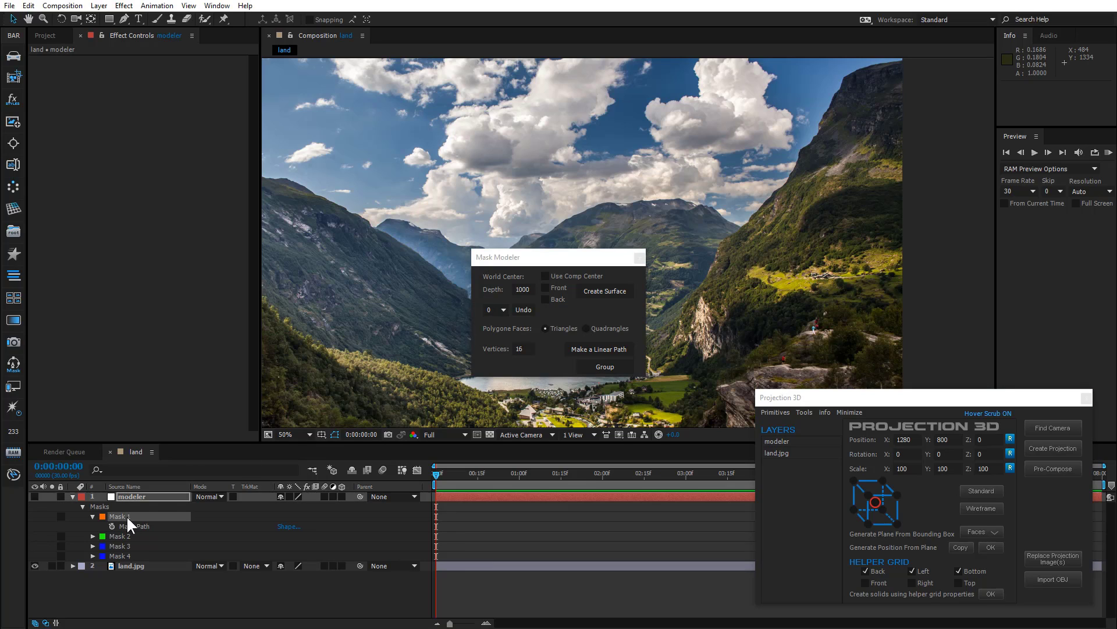
{"action": "left_click", "coordinate": [127, 516]}
{"action": "left_click", "coordinate": [121, 535], "text": "shift"}
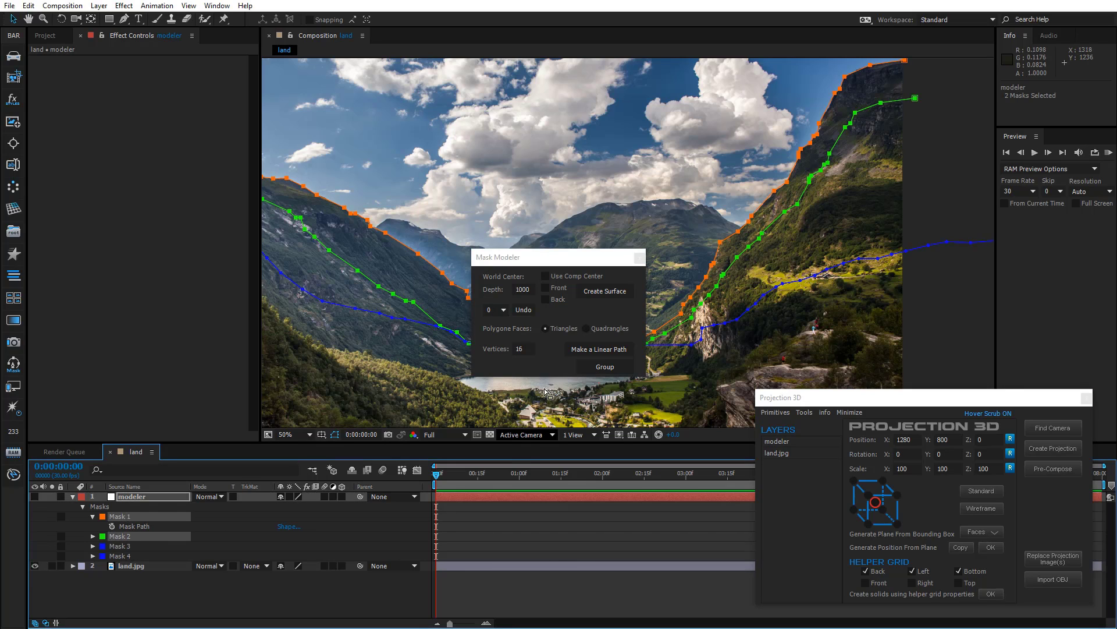
{"action": "left_click", "coordinate": [603, 286]}
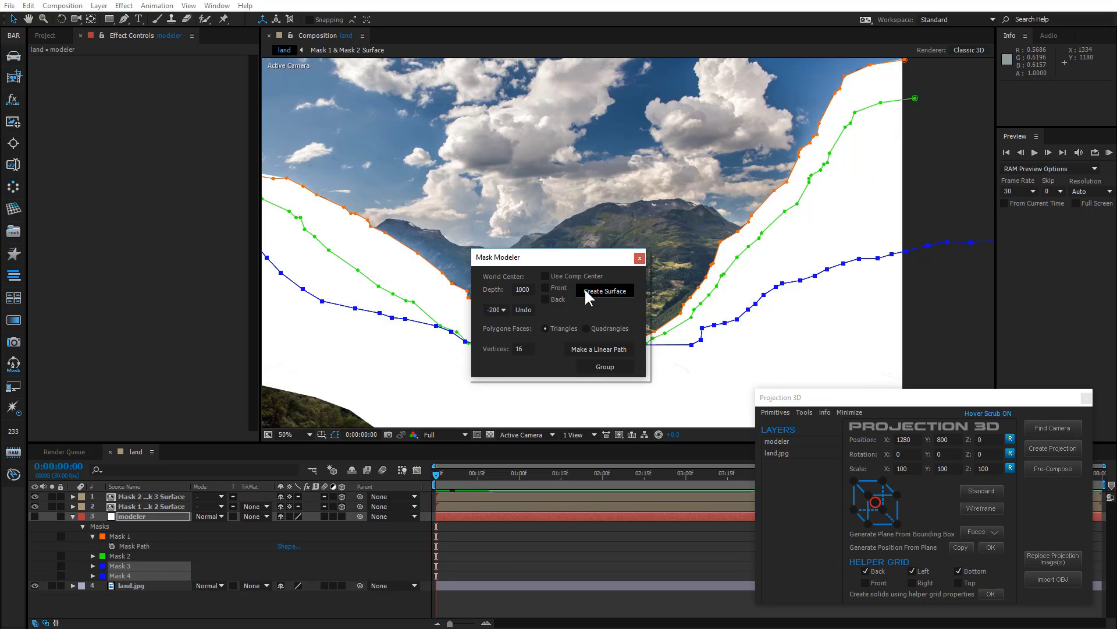
- Set the world center depth to 2000 and create the surface between Mask 3 and Mask 4
{"action": "left_click_drag", "start_coordinate": [530, 289], "coordinate": [497, 289]}
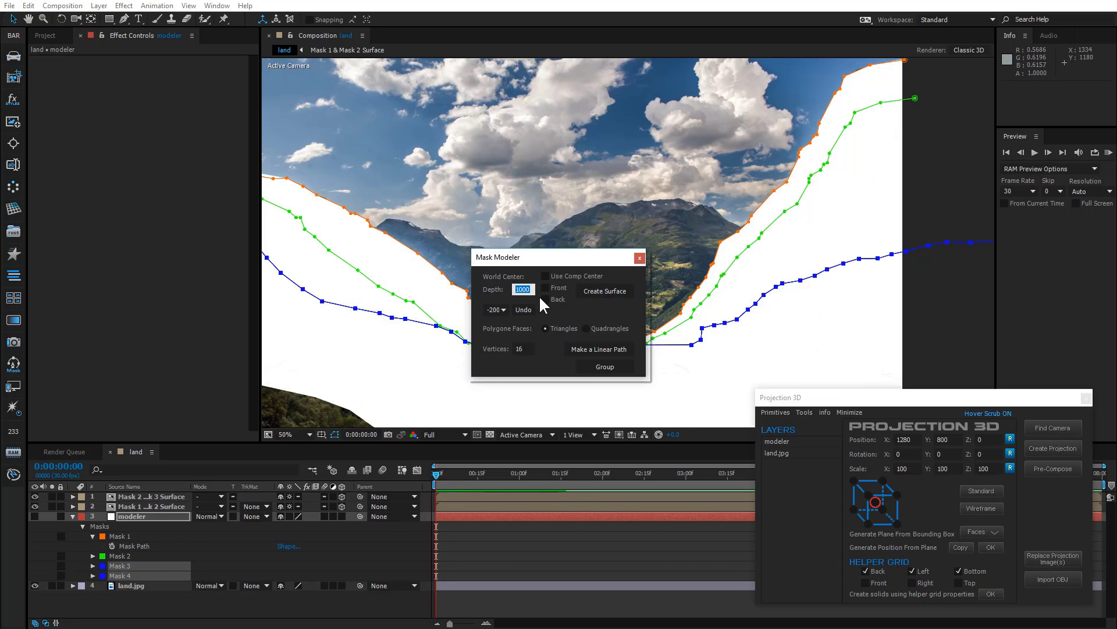
{"action": "type", "text": "200"}
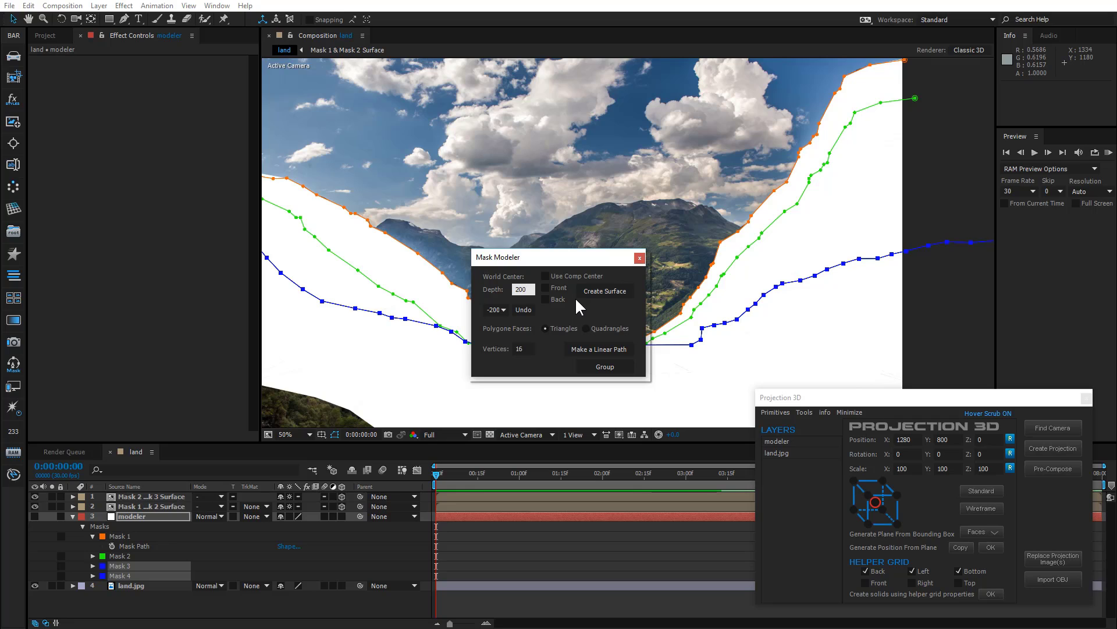
{"action": "type", "text": "0"}
{"action": "left_click", "coordinate": [605, 289]}
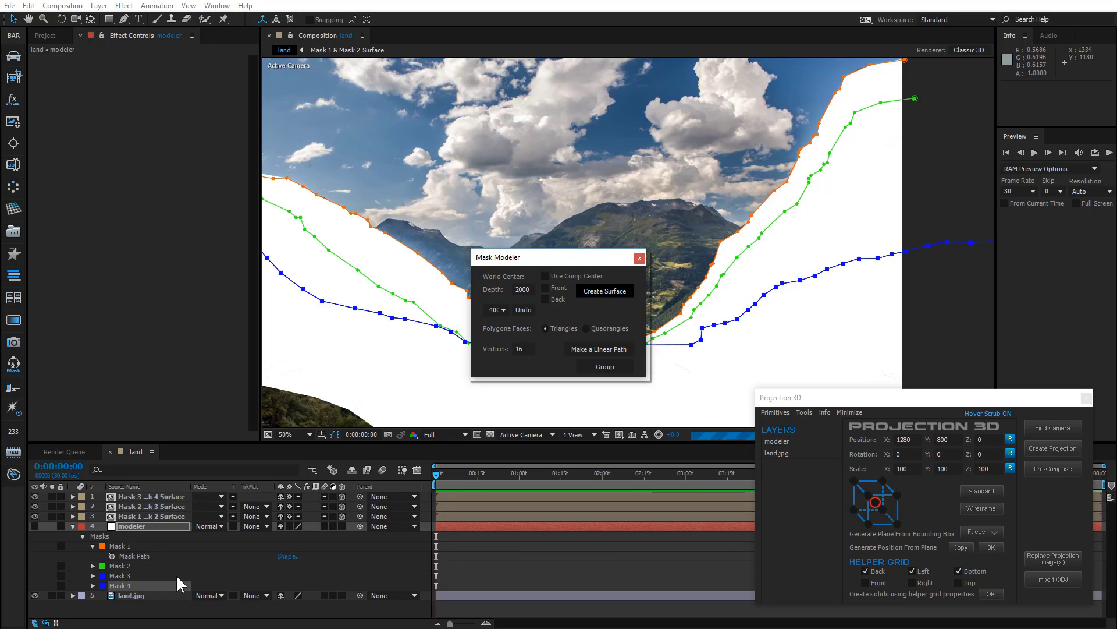
- Group the three mask surface layers into one, collapse the modeler layer and close the Mask Modeler
{"action": "left_click", "coordinate": [145, 495]}
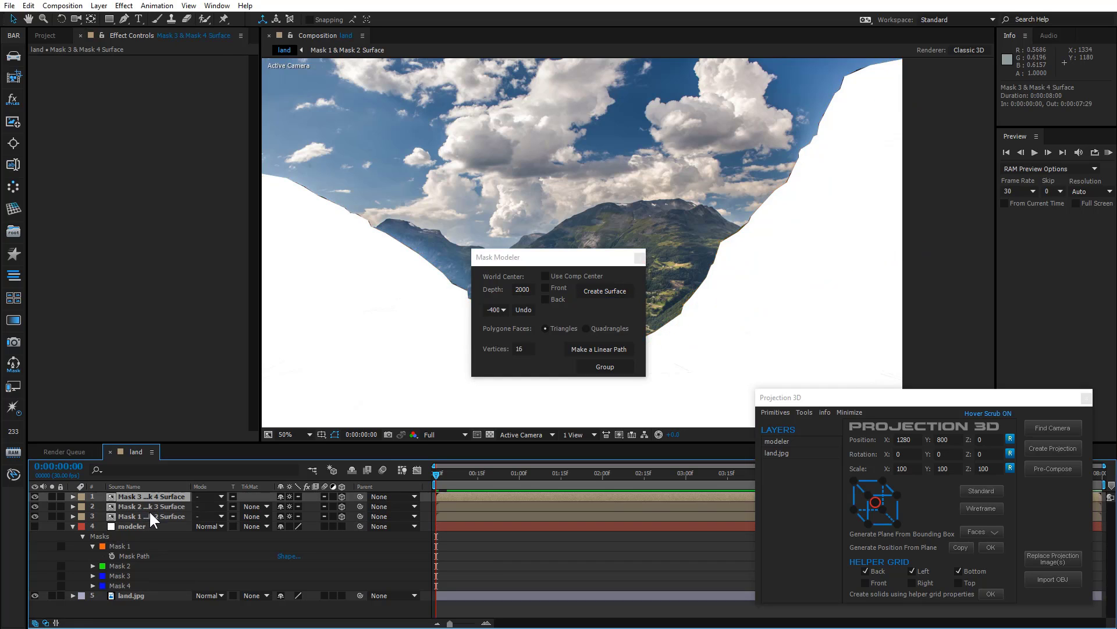
{"action": "left_click", "coordinate": [149, 515], "text": "shift"}
{"action": "left_click", "coordinate": [605, 365]}
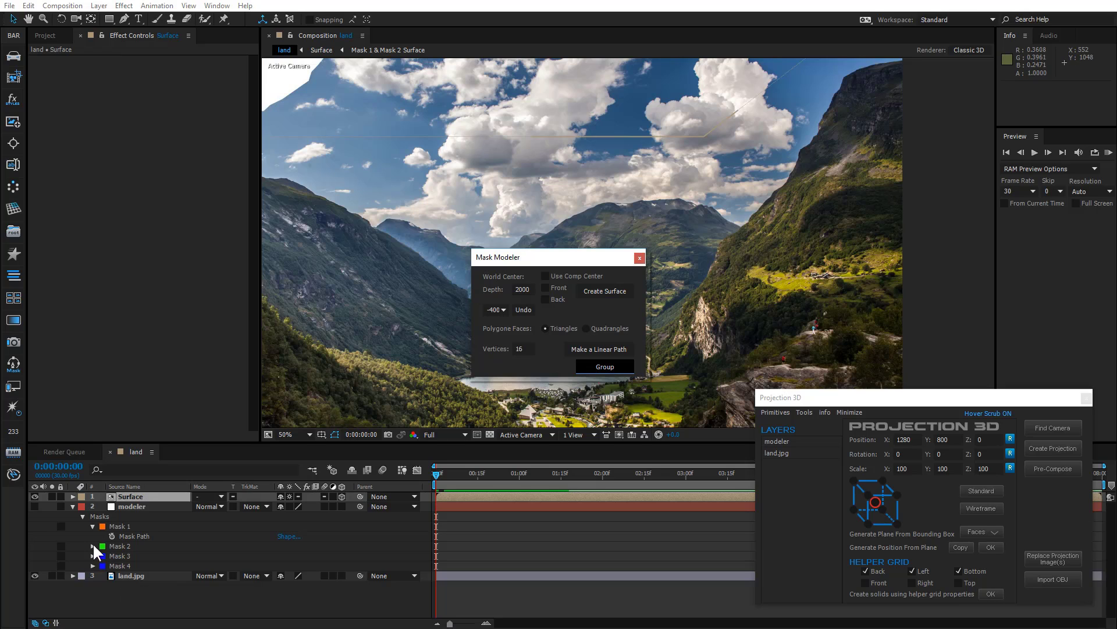
{"action": "left_click", "coordinate": [72, 507]}
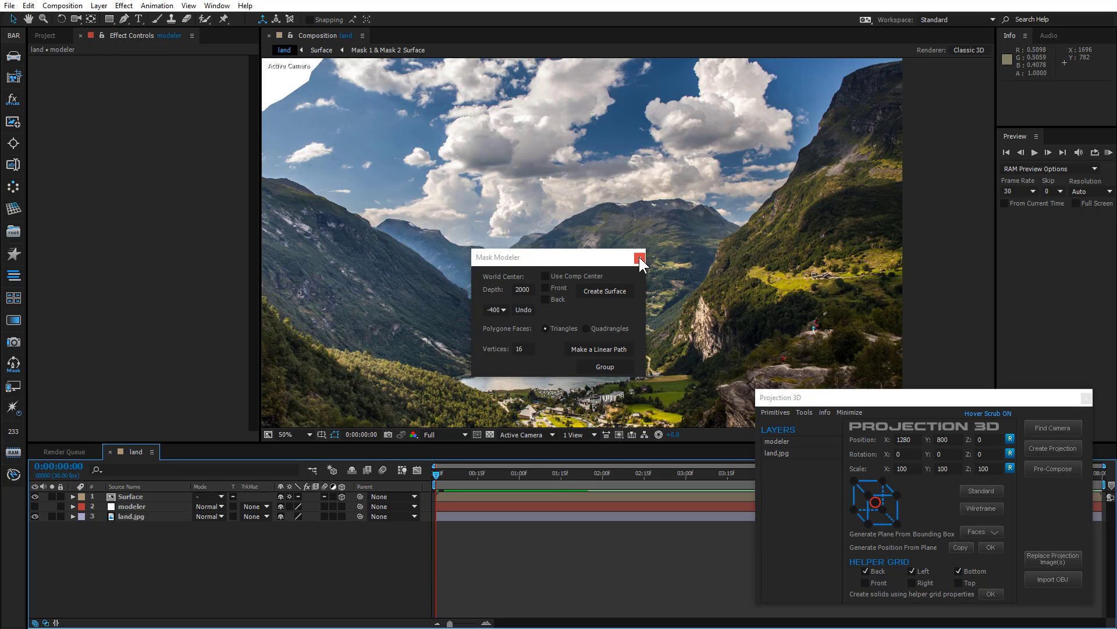
{"action": "left_click", "coordinate": [639, 257]}
- Set the preview resolution to Half and run Find Camera with the Surface layer selected
{"action": "scroll", "coordinate": [614, 274], "scroll_direction": "down", "scroll_amount": 2}
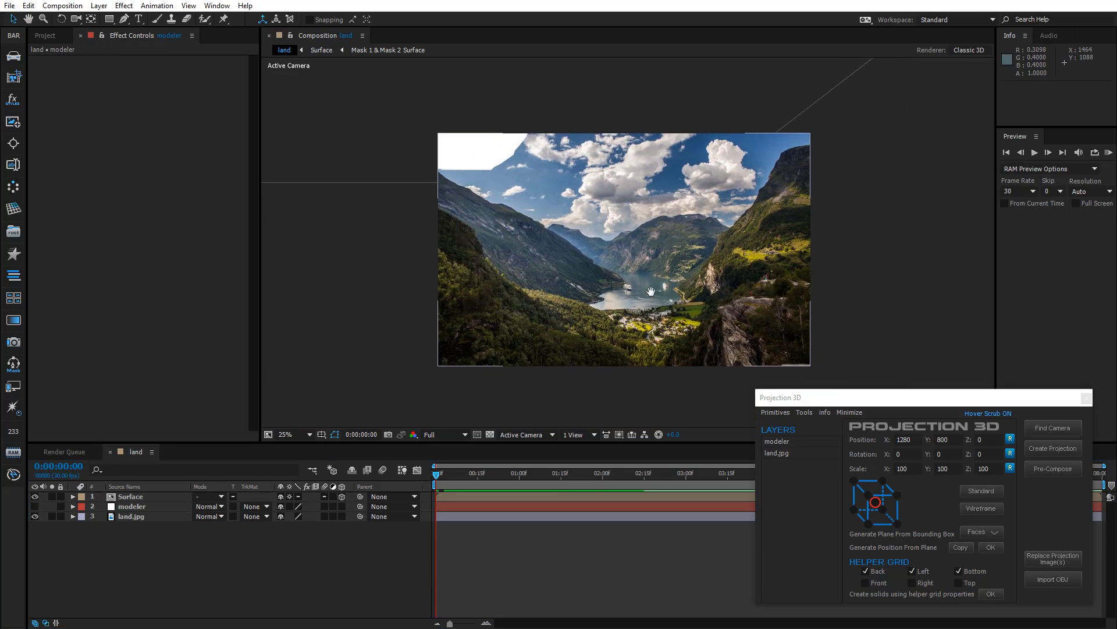
{"action": "left_click", "coordinate": [441, 435]}
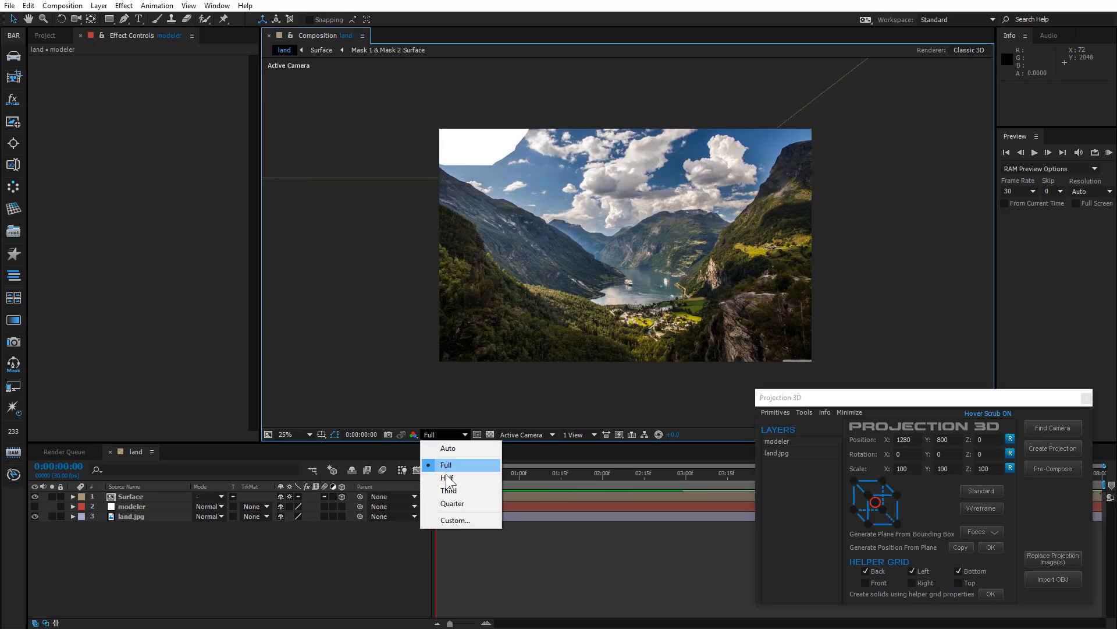
{"action": "left_click", "coordinate": [442, 474]}
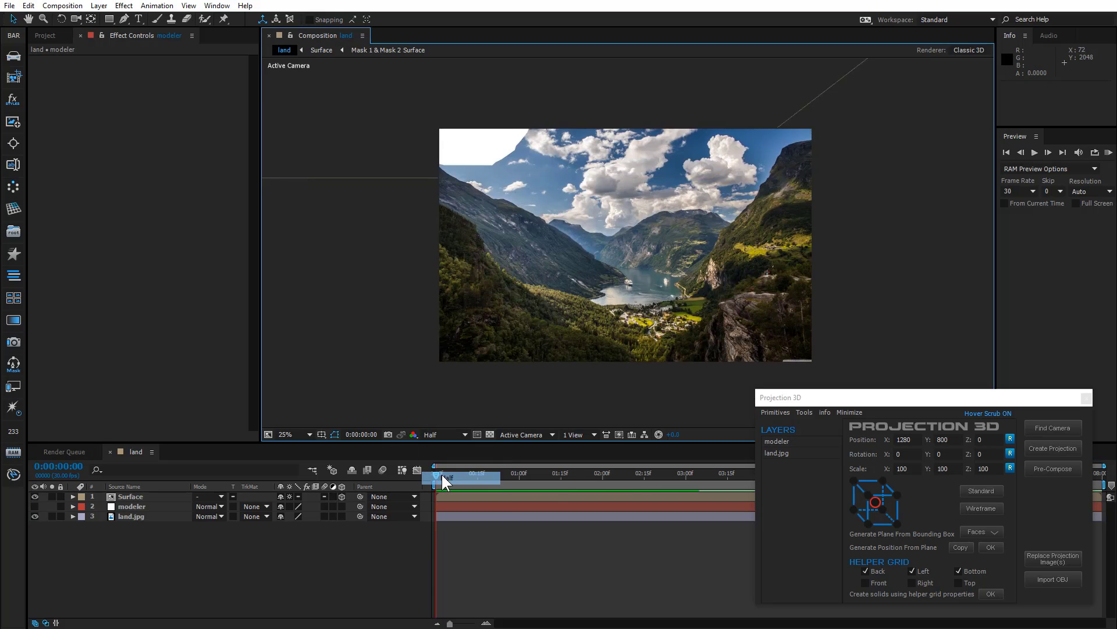
{"action": "left_click", "coordinate": [139, 497]}
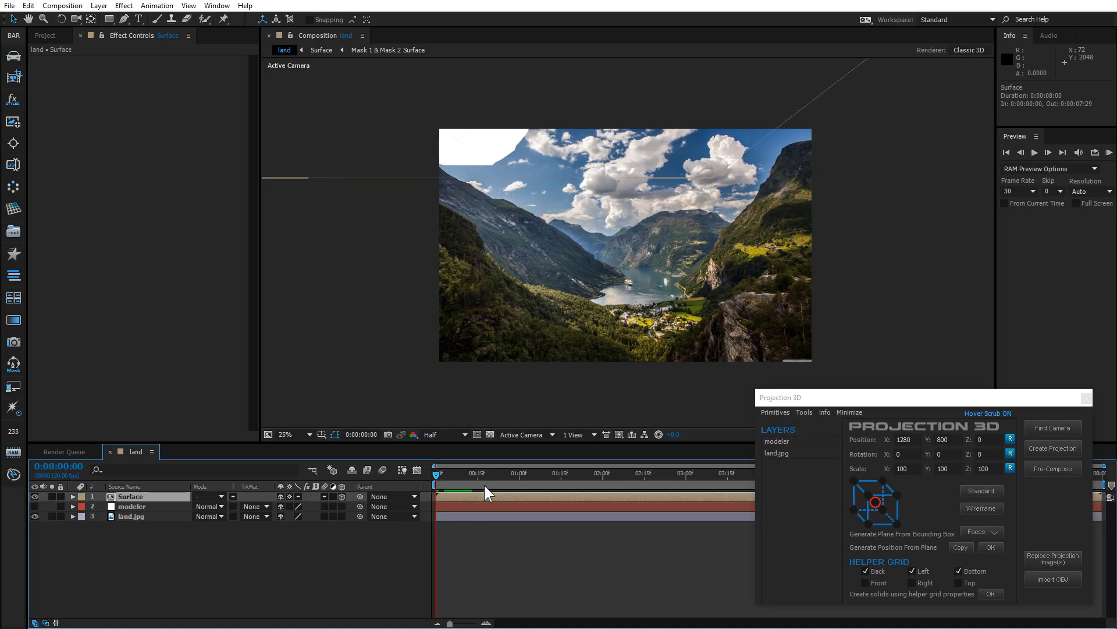
{"action": "left_click", "coordinate": [1045, 425]}
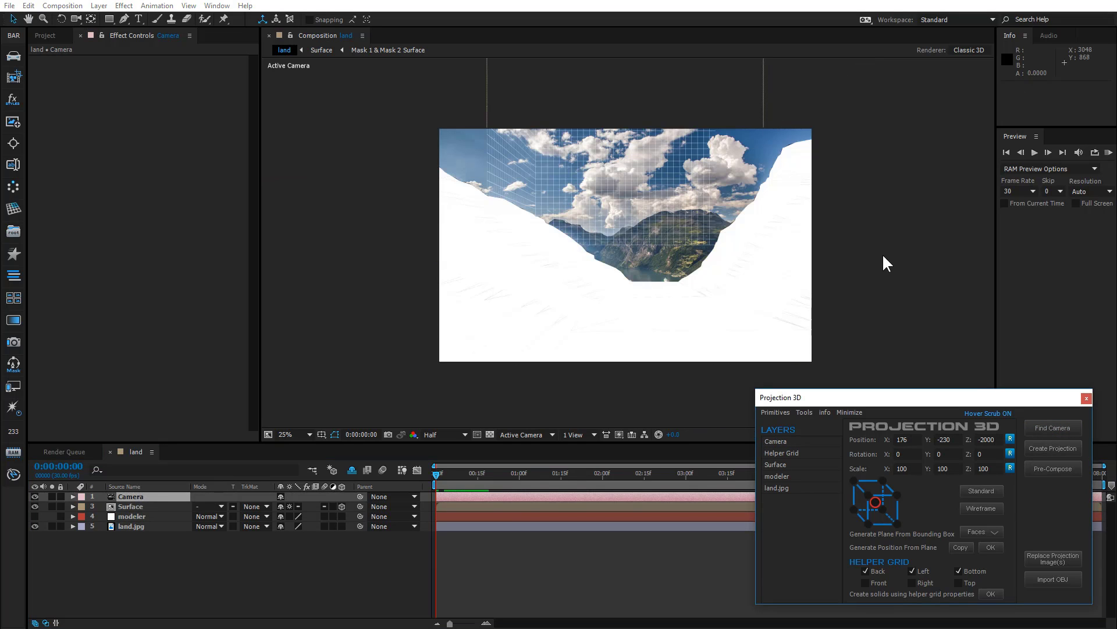
- Show the scene from Custom View 1 and lower the Surface layer's opacity to 29%
{"action": "left_click", "coordinate": [530, 435]}
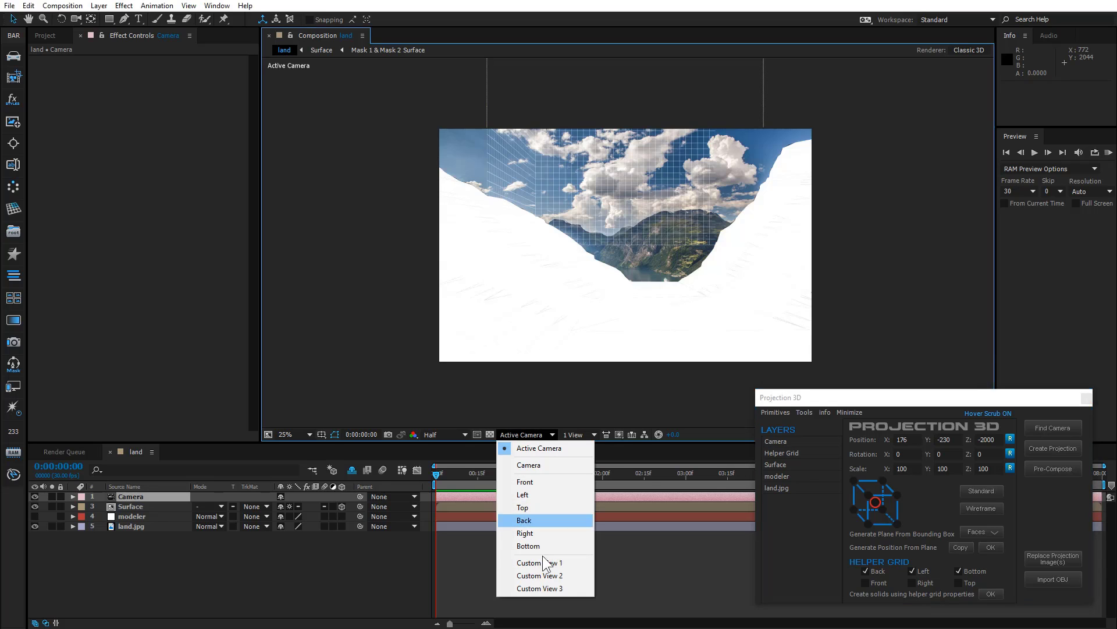
{"action": "left_click", "coordinate": [550, 559]}
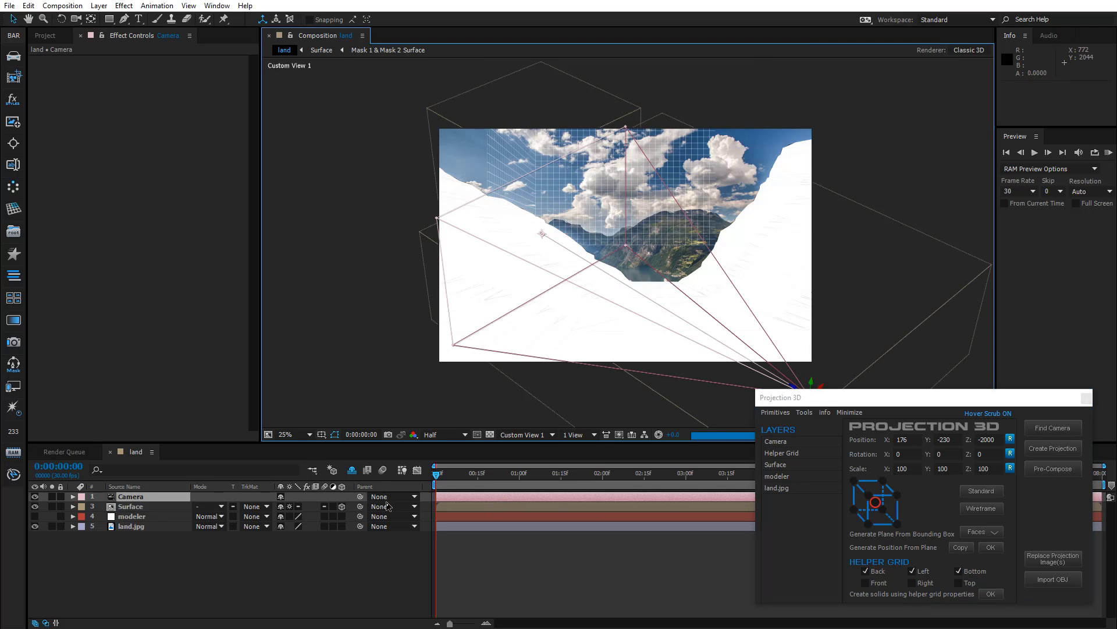
{"action": "left_click", "coordinate": [131, 507]}
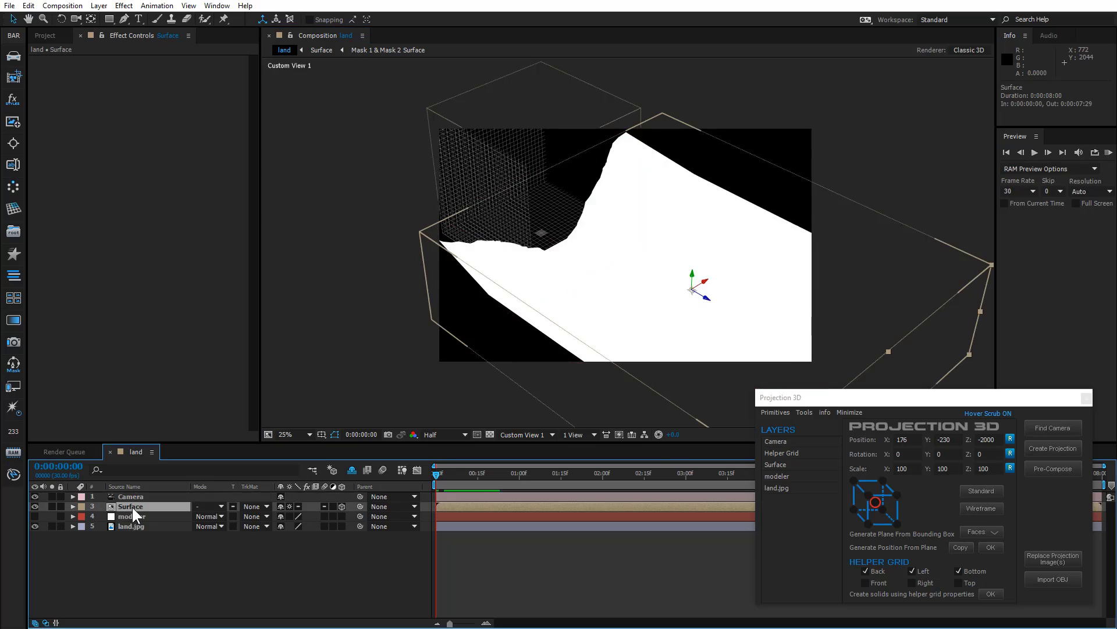
{"action": "key", "text": "t"}
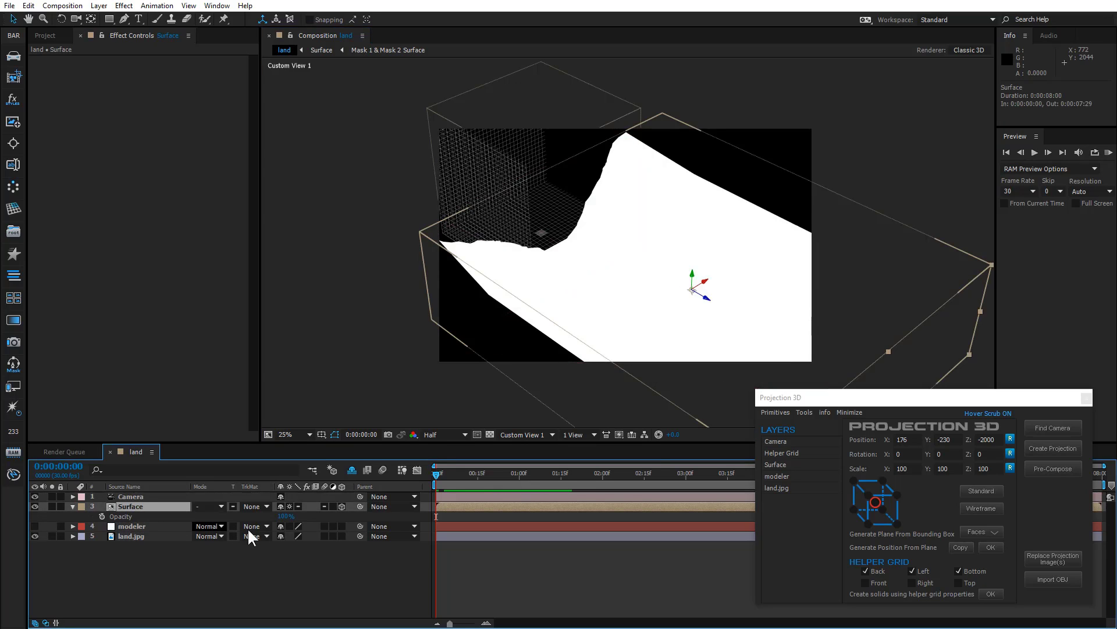
{"action": "left_click_drag", "start_coordinate": [245, 520], "coordinate": [244, 519]}
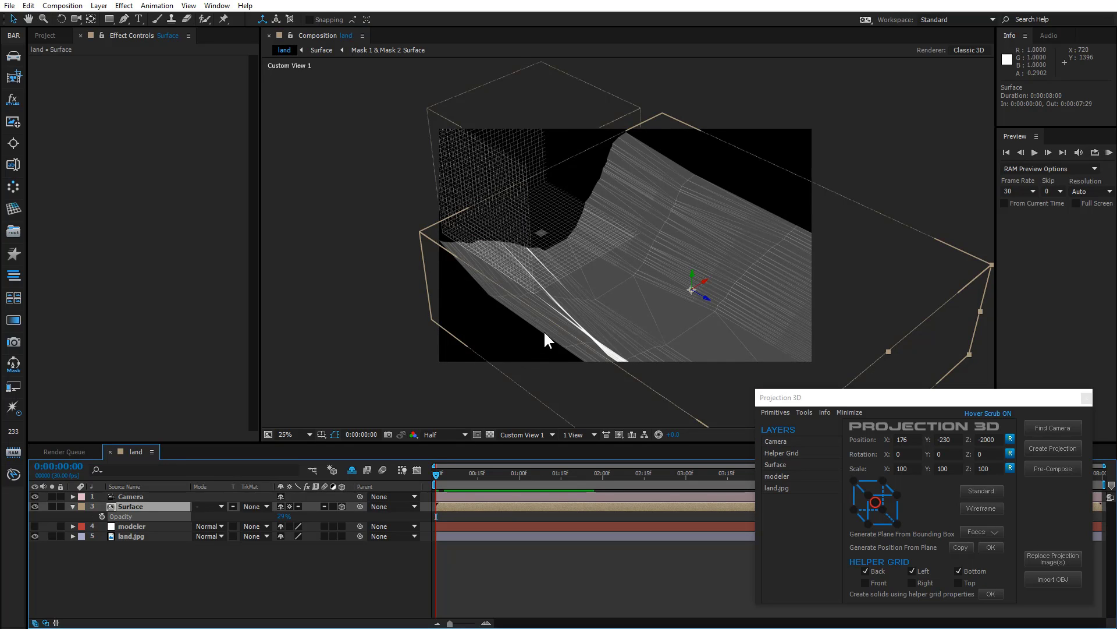
- Orbit the custom view to see the valley surface from the front and set the preview resolution to Quarter
{"action": "left_click", "coordinate": [77, 19]}
{"action": "left_click_drag", "start_coordinate": [558, 325], "coordinate": [587, 333]}
{"action": "left_click", "coordinate": [442, 435]}
{"action": "left_click", "coordinate": [437, 489]}
- Return the viewer to Active Camera and set the Surface layer's opacity to 100%
{"action": "left_click", "coordinate": [532, 434]}
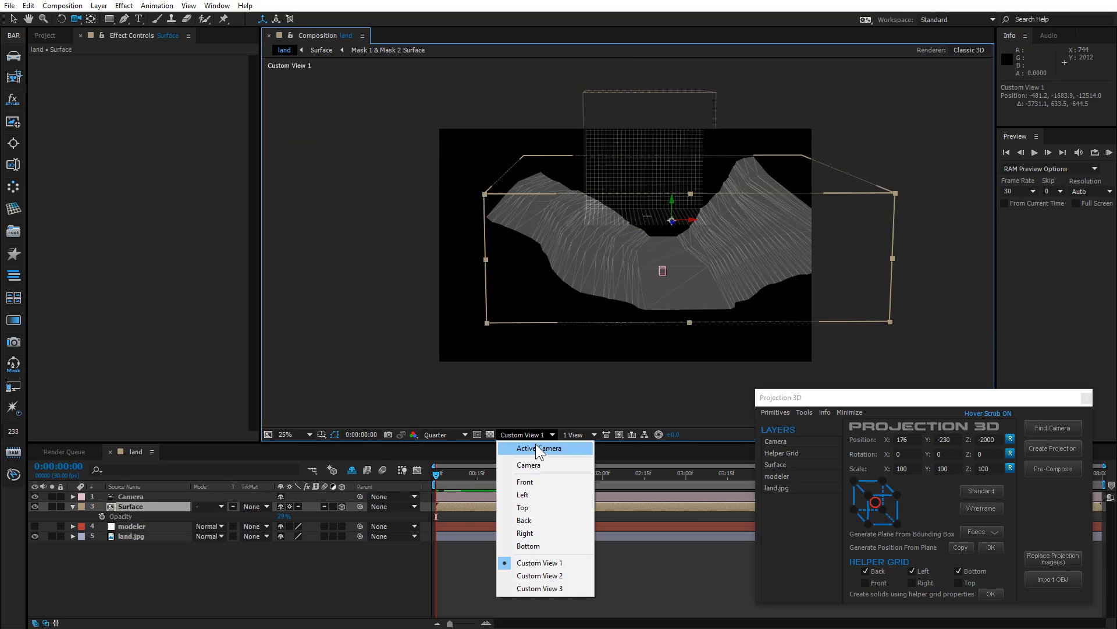
{"action": "left_click", "coordinate": [534, 444]}
{"action": "left_click", "coordinate": [284, 515]}
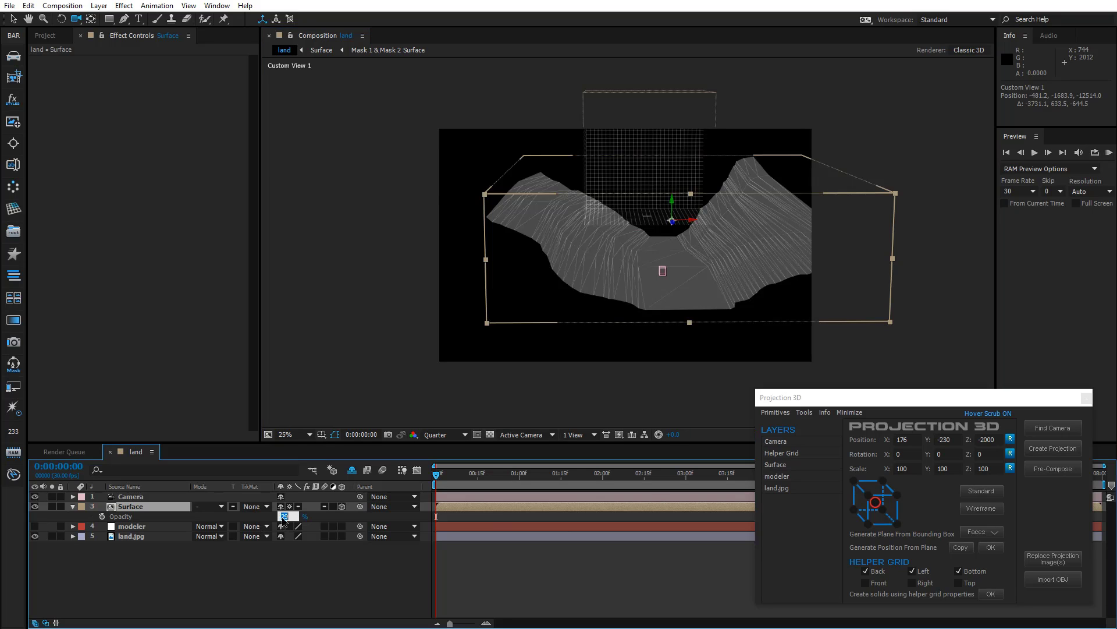
{"action": "type", "text": "100"}
{"action": "key", "text": "Return"}
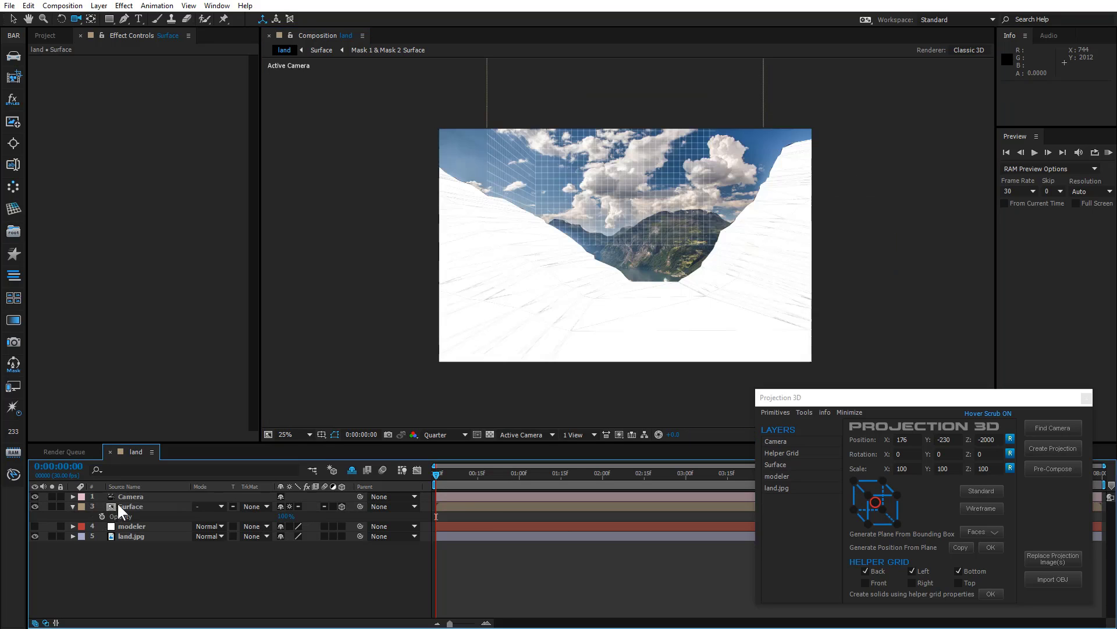
- Reorder the layers so land.jpg sits above Surface and modeler is at the bottom, keeping shy layers hidden
{"action": "left_click", "coordinate": [134, 515]}
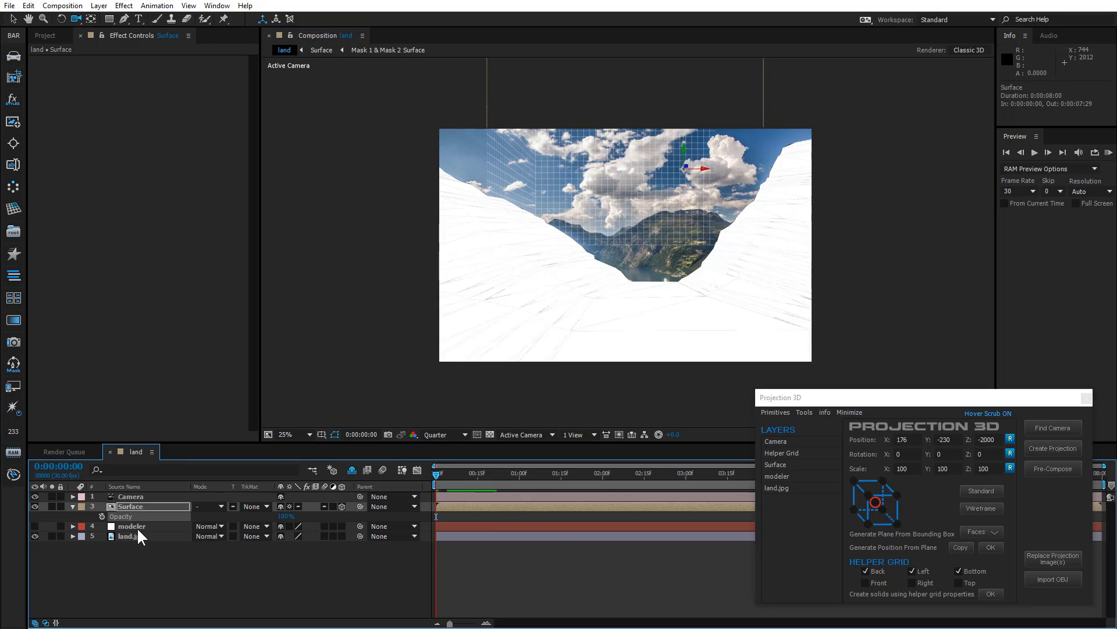
{"action": "left_click", "coordinate": [138, 526]}
{"action": "left_click_drag", "start_coordinate": [138, 526], "coordinate": [135, 553]}
{"action": "left_click_drag", "start_coordinate": [134, 504], "coordinate": [140, 530]}
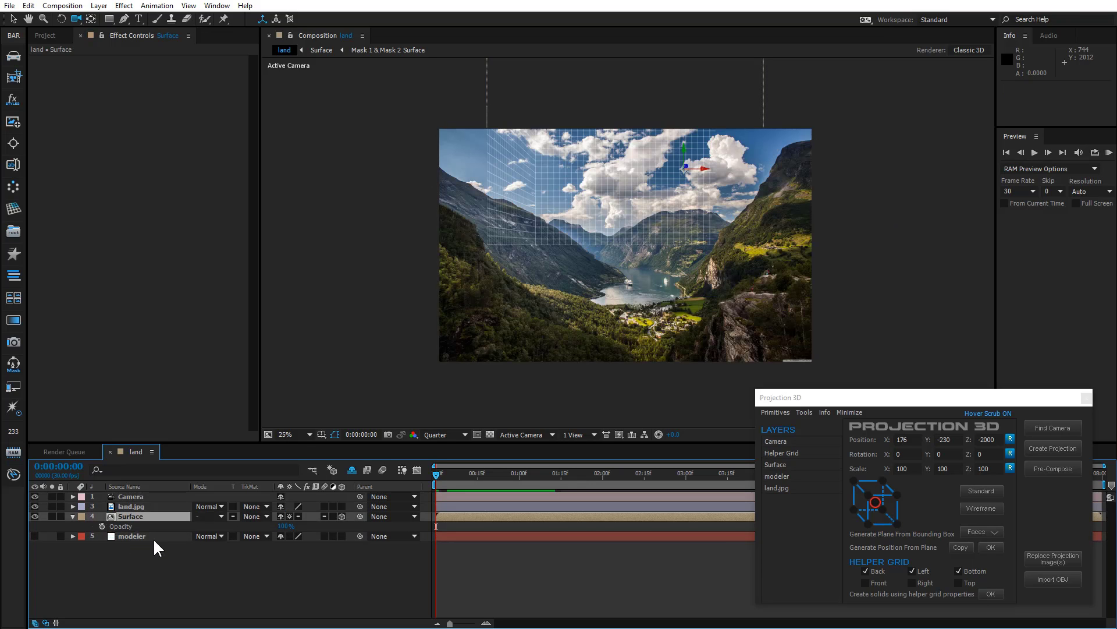
{"action": "left_click", "coordinate": [349, 470]}
{"action": "left_click", "coordinate": [350, 470]}
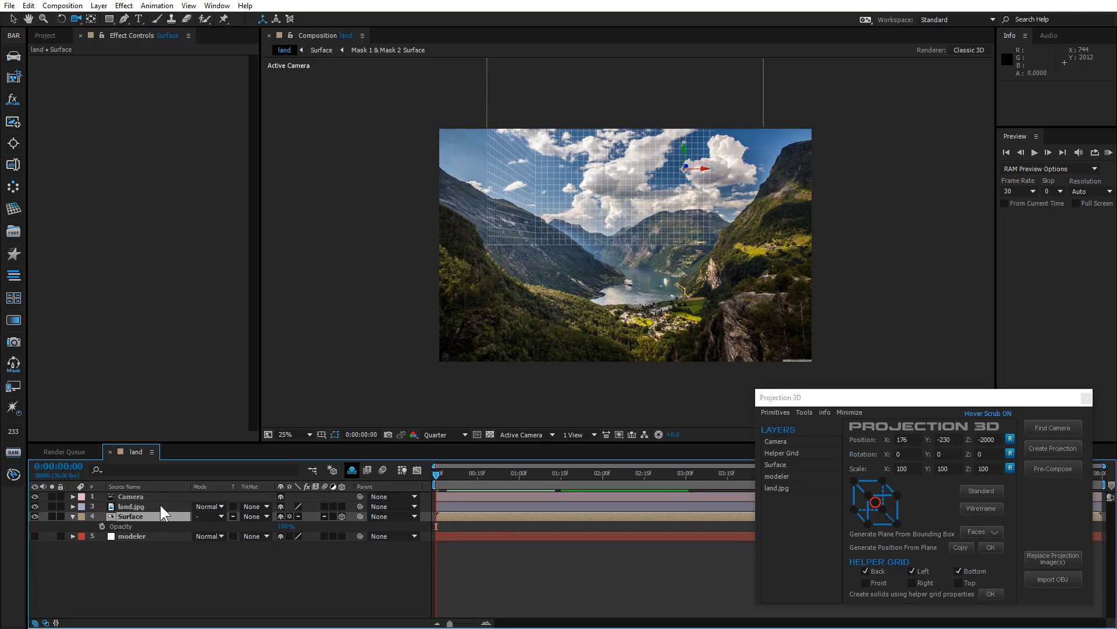
- Create a projection from the Camera and land.jpg layers
{"action": "left_click", "coordinate": [148, 496]}
{"action": "left_click", "coordinate": [141, 506], "text": "ctrl"}
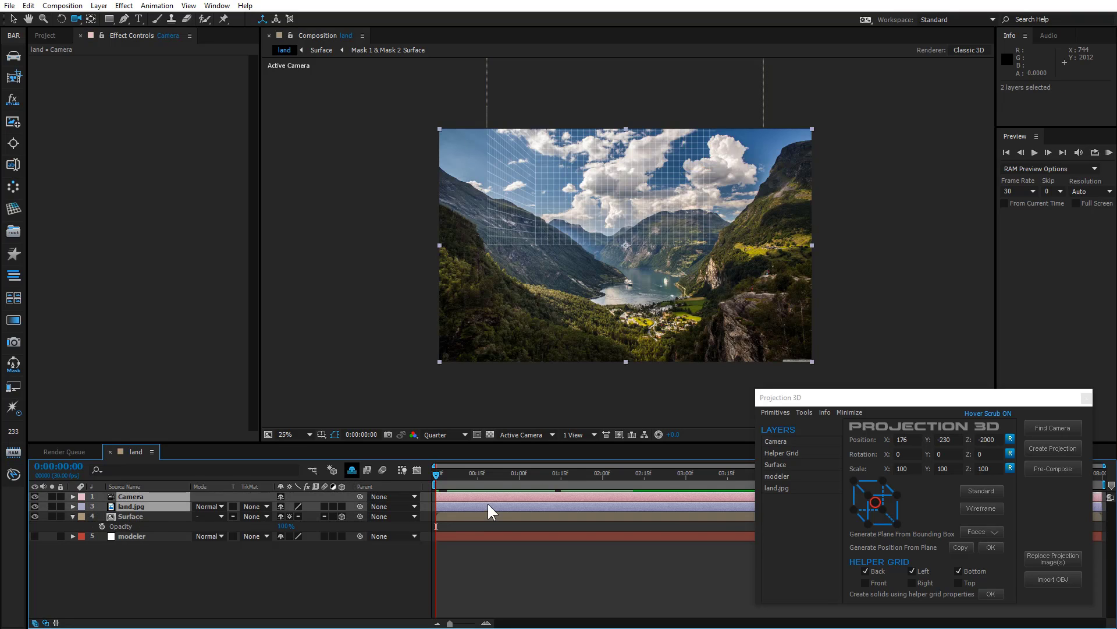
{"action": "left_click", "coordinate": [1050, 448]}
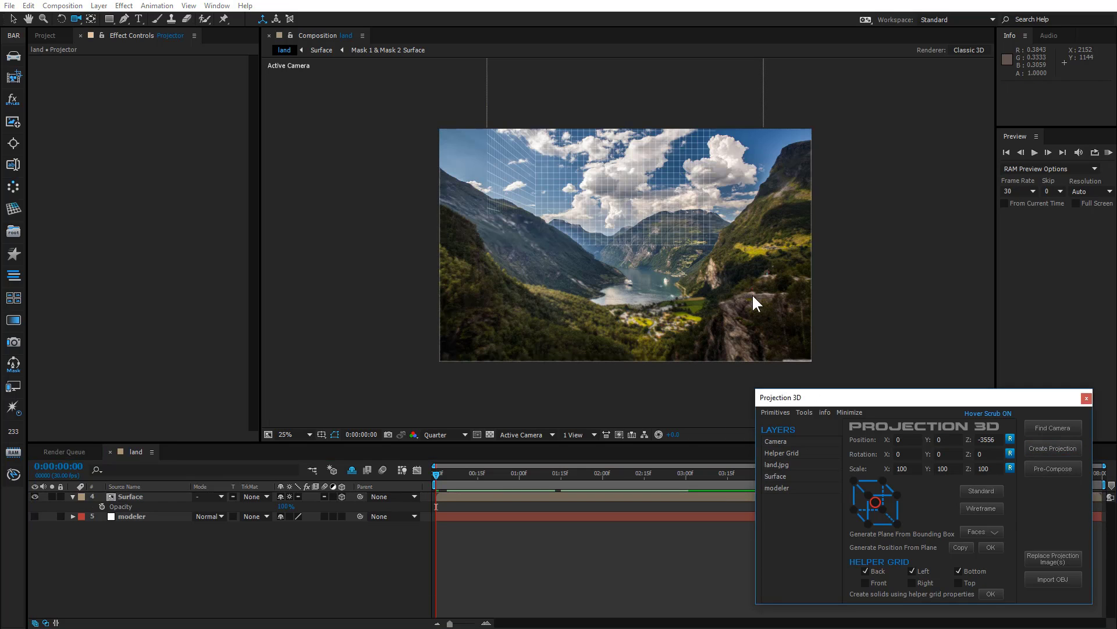
- Pre-compose the projection scene with 3 copies and hide Projection Scene 1 and Projection Scene 2
{"action": "left_click", "coordinate": [1050, 469]}
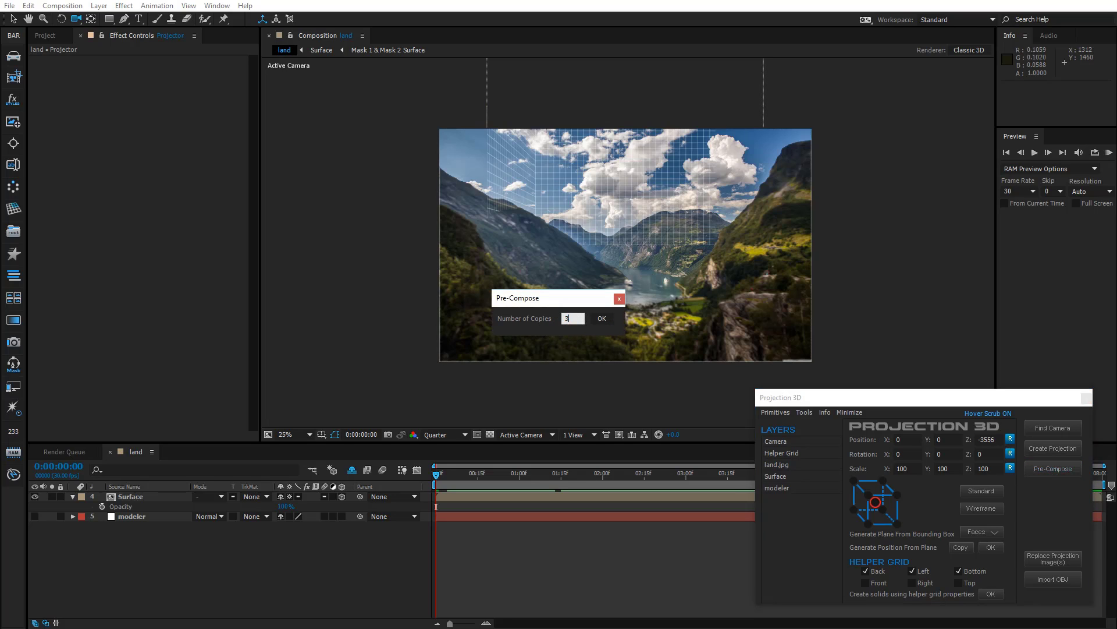
{"action": "left_click", "coordinate": [607, 316]}
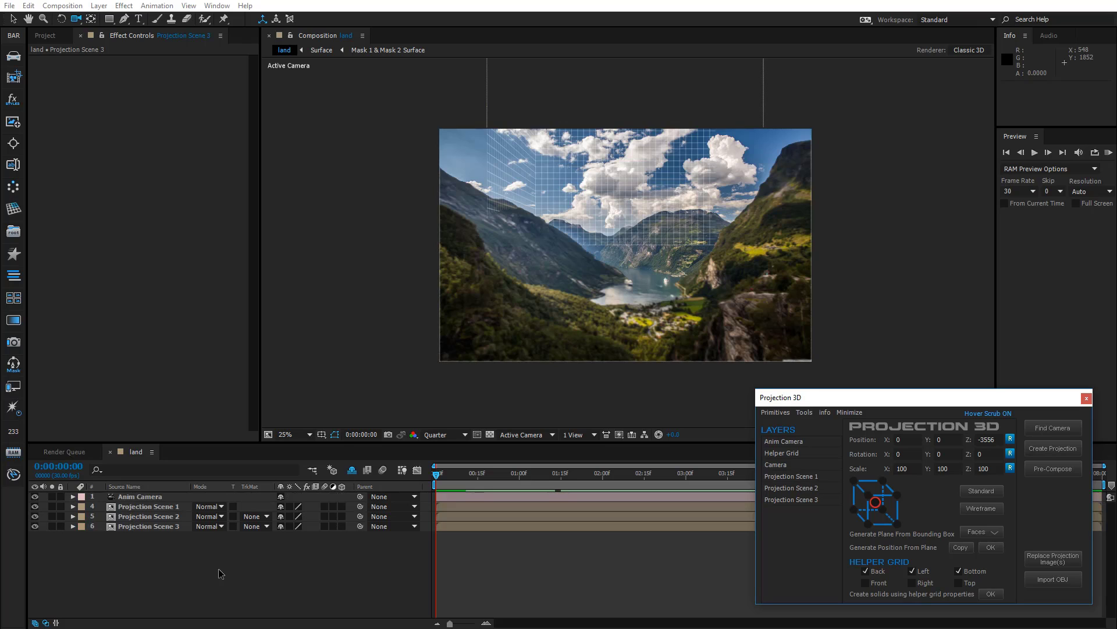
{"action": "left_click", "coordinate": [35, 507]}
{"action": "left_click", "coordinate": [35, 516]}
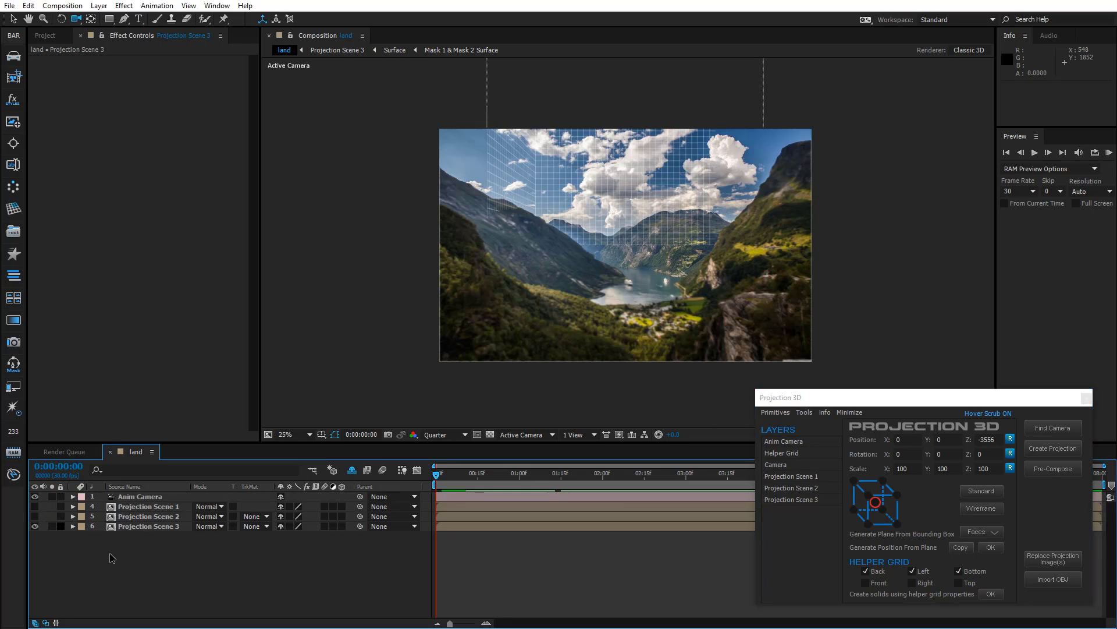
- Enable keyframing for the Anim Camera's Point of Interest and Position at the start of the timeline
{"action": "left_click", "coordinate": [148, 495]}
{"action": "key", "text": "p"}
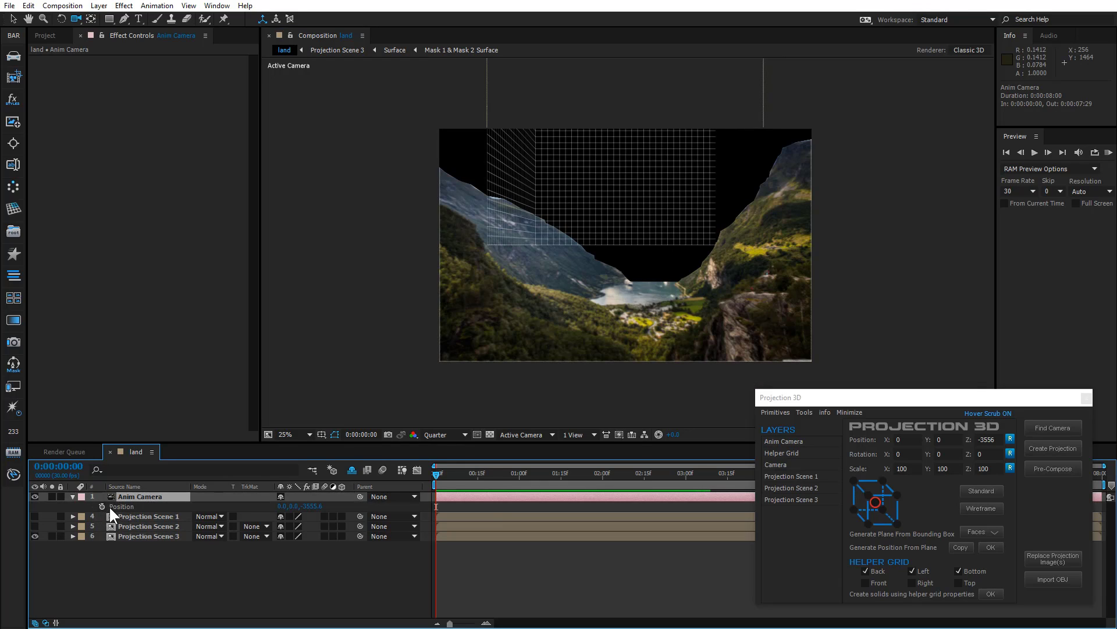
{"action": "key", "text": "shift+a"}
{"action": "left_click_drag", "start_coordinate": [102, 507], "coordinate": [102, 516]}
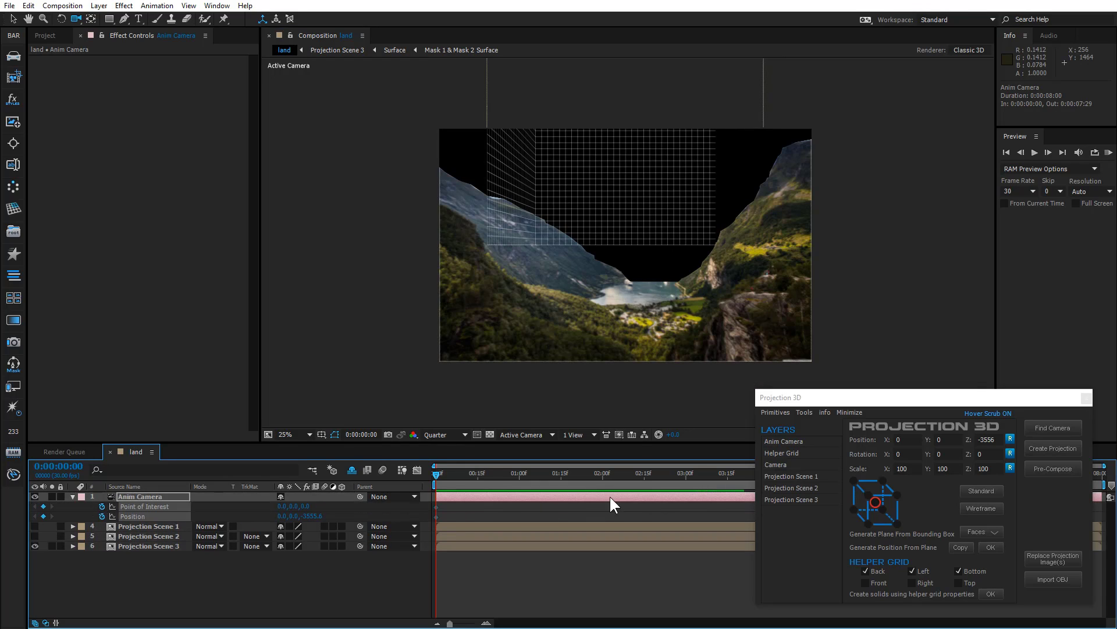
- End the work area at 0:00:03:00, reposition the Anim Camera there for a slight orbiting move, and preview the animation
{"action": "left_click", "coordinate": [685, 473]}
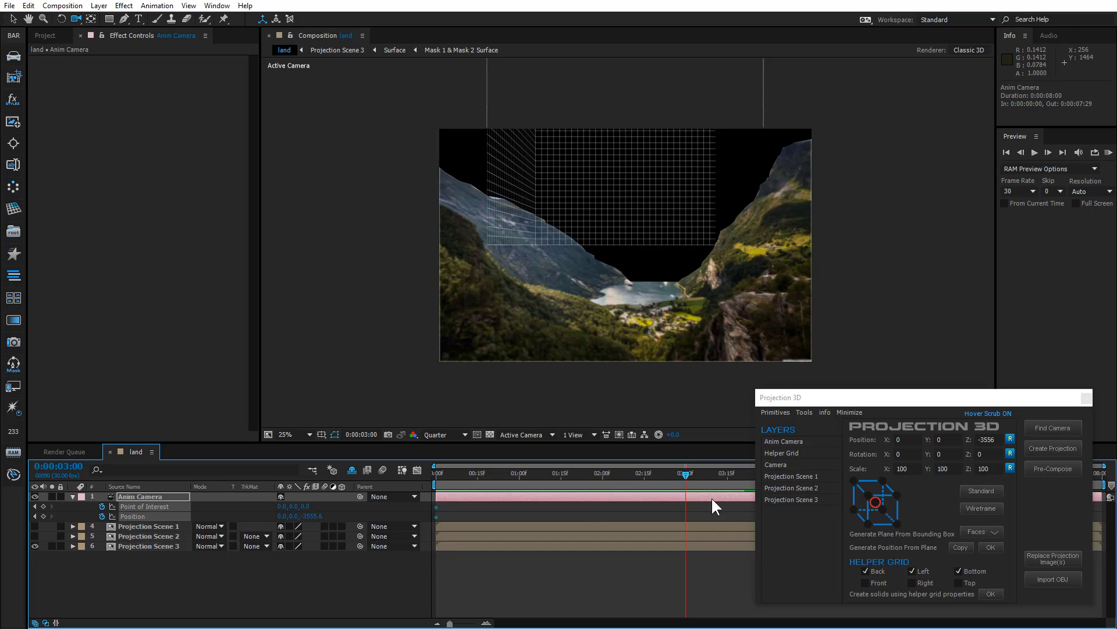
{"action": "key", "text": "n"}
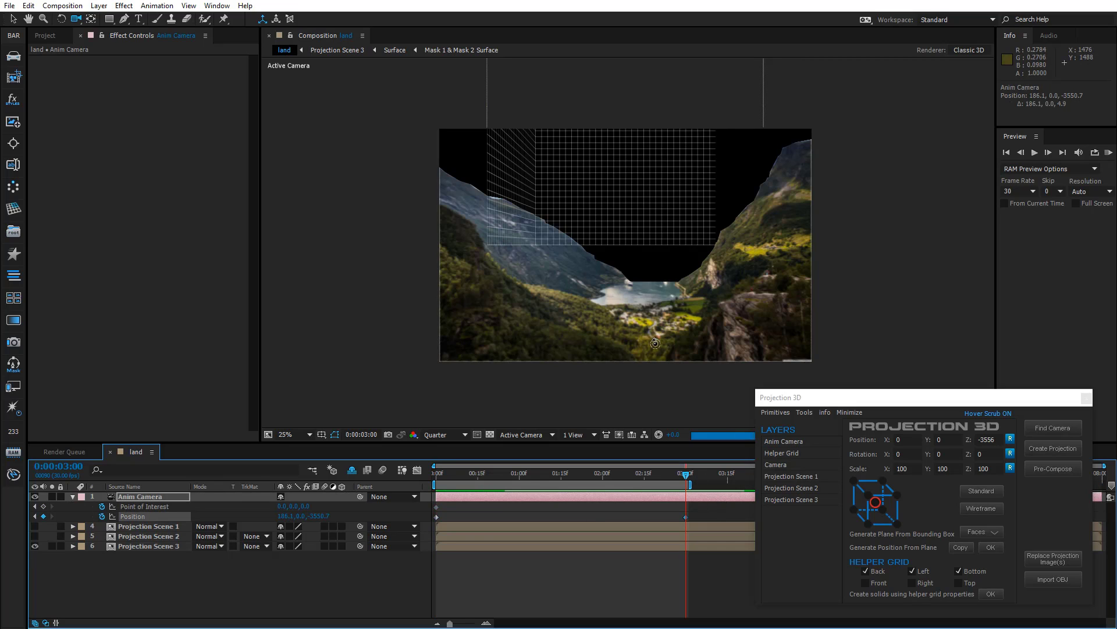
{"action": "left_click_drag", "start_coordinate": [663, 343], "coordinate": [662, 361]}
{"action": "key", "text": "KP_0"}
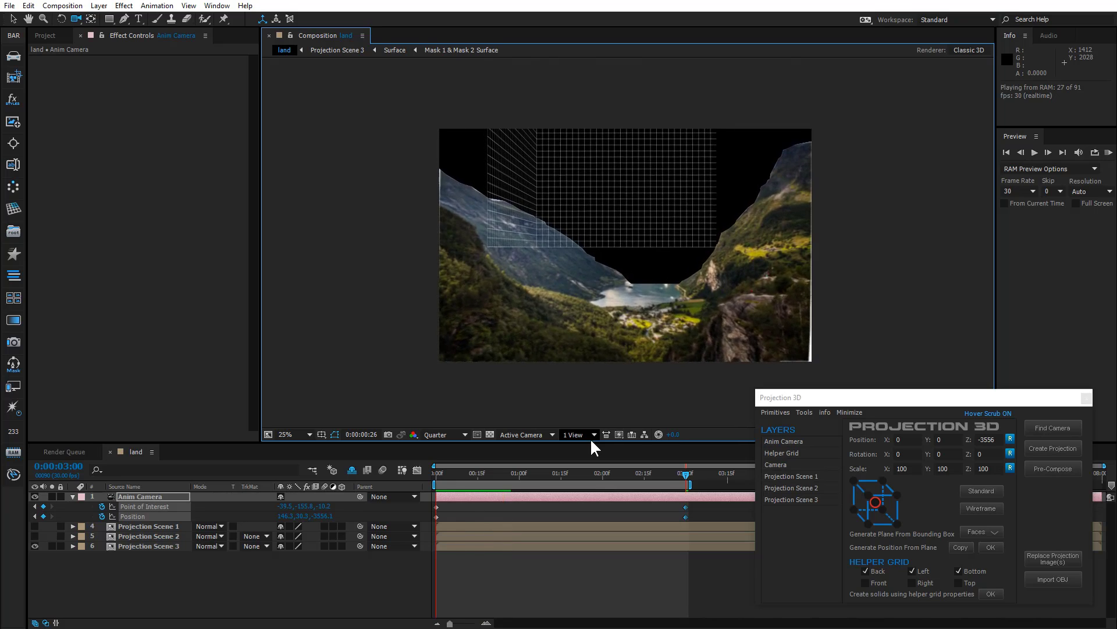
- Move the Projection Scene 2 layer beneath Projection Scene 3 and rename it BG
{"action": "left_click", "coordinate": [133, 496]}
{"action": "left_click", "coordinate": [137, 546]}
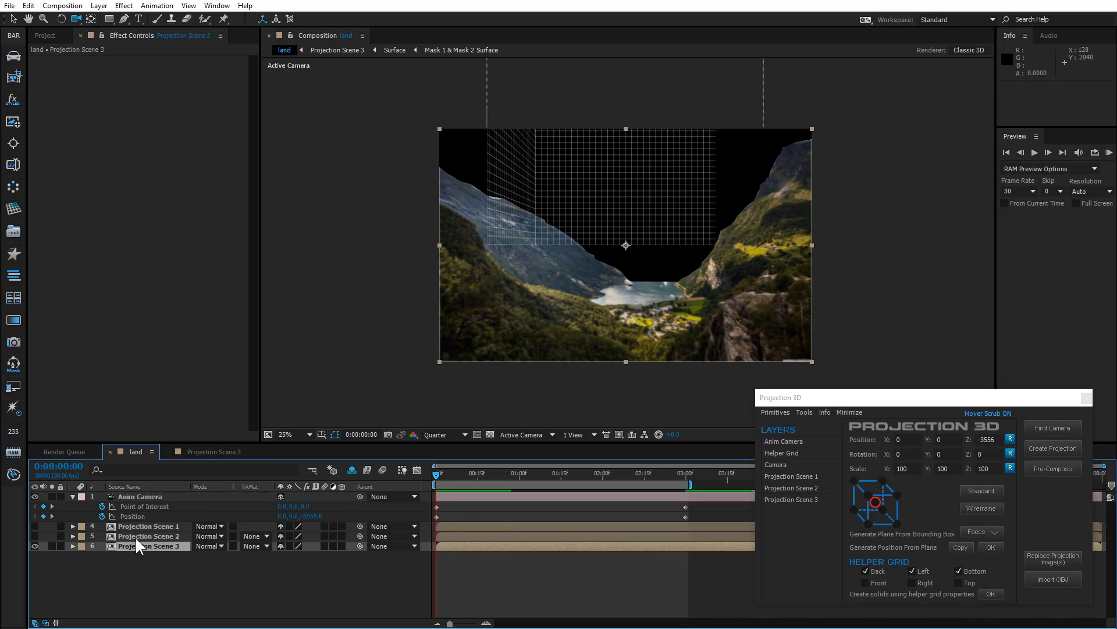
{"action": "left_click_drag", "start_coordinate": [137, 536], "coordinate": [139, 550]}
{"action": "key", "text": "Return"}
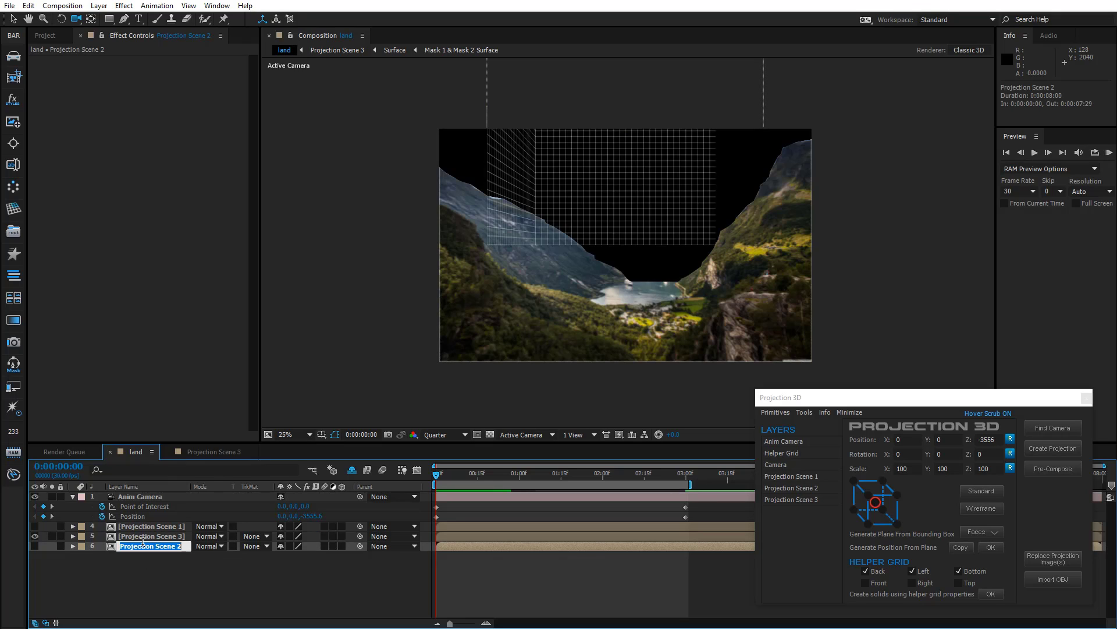
{"action": "type", "text": "BG"}
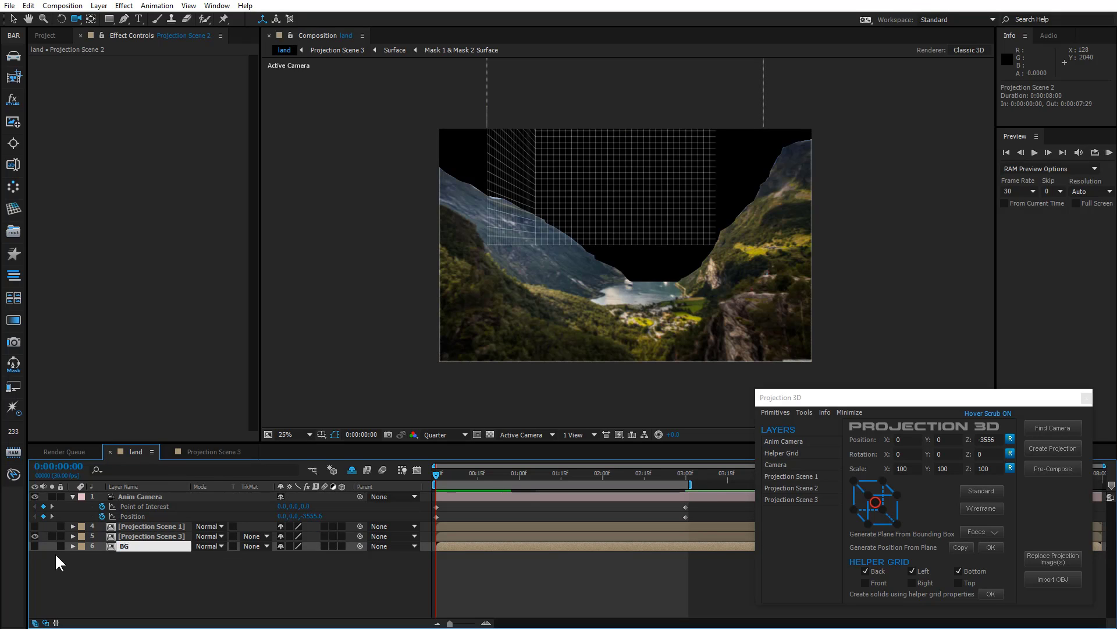
{"action": "key", "text": "Return"}
- Make the BG layer visible and delete the modeler layer inside its composition
{"action": "left_click", "coordinate": [119, 543]}
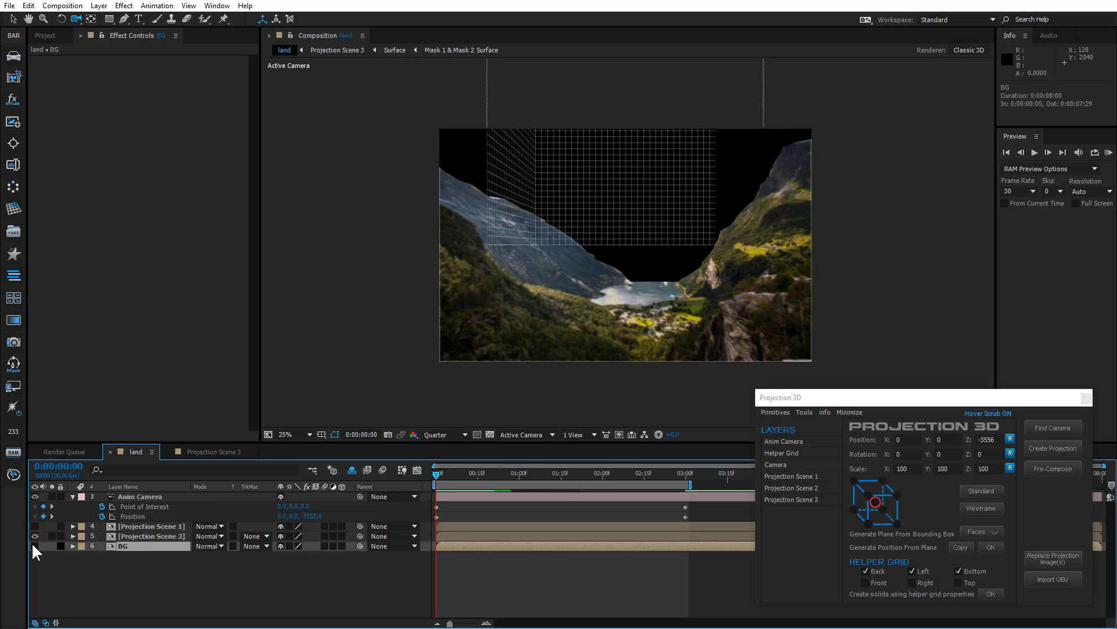
{"action": "left_click", "coordinate": [35, 546]}
{"action": "double_click", "coordinate": [136, 547]}
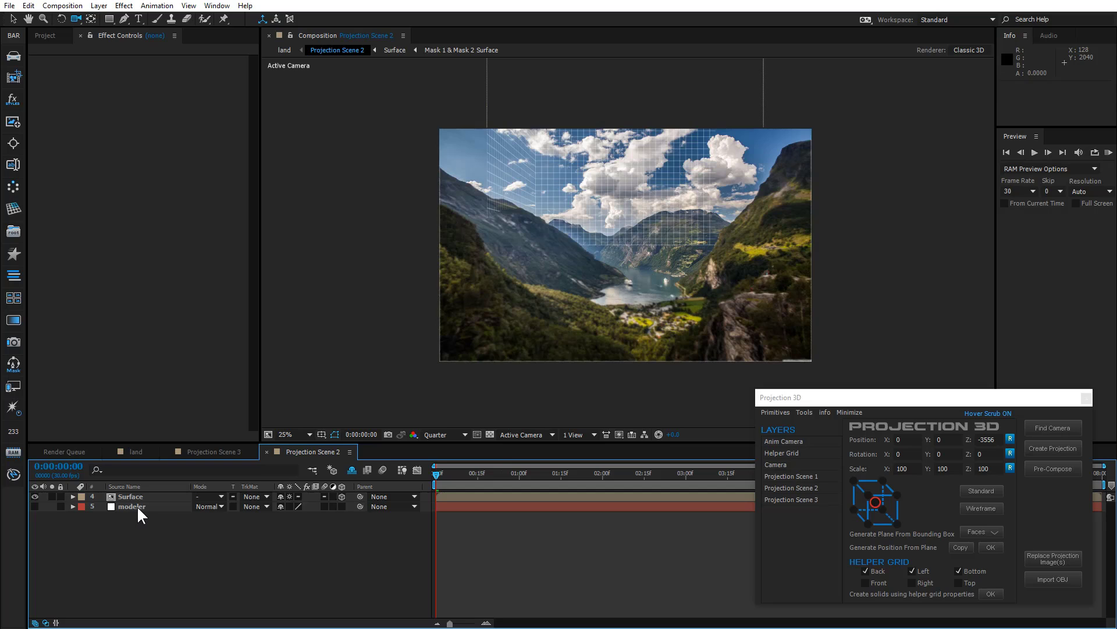
{"action": "left_click", "coordinate": [138, 506]}
{"action": "key", "text": "Delete"}
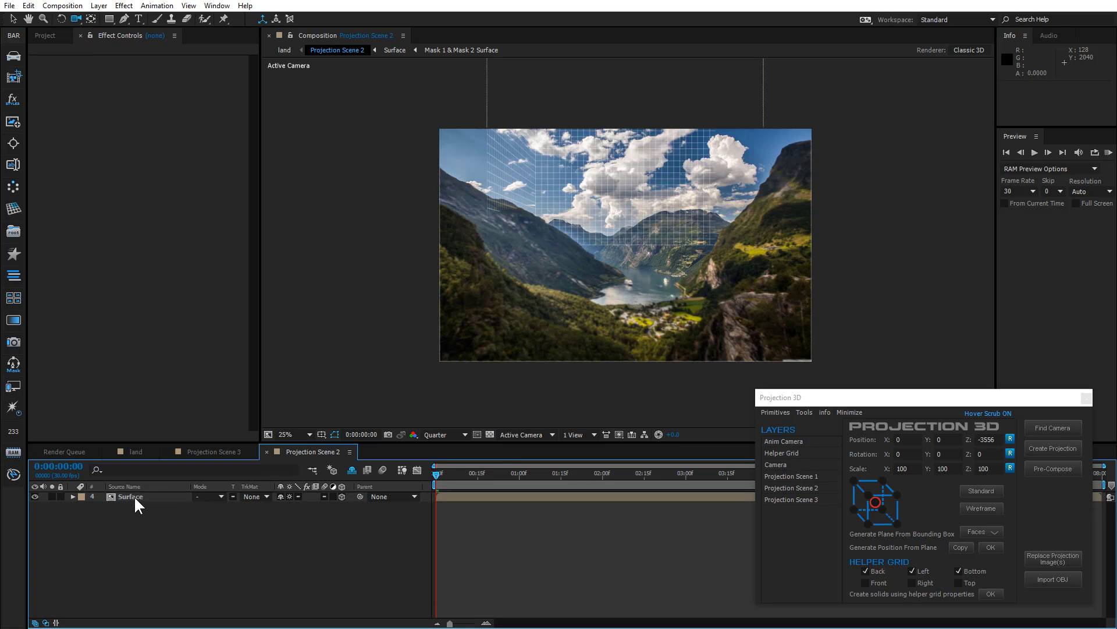
- Add a sliced cylinder primitive to Projection Scene 2 while viewing the scene from the Top
{"action": "left_click", "coordinate": [529, 432]}
{"action": "left_click", "coordinate": [532, 518]}
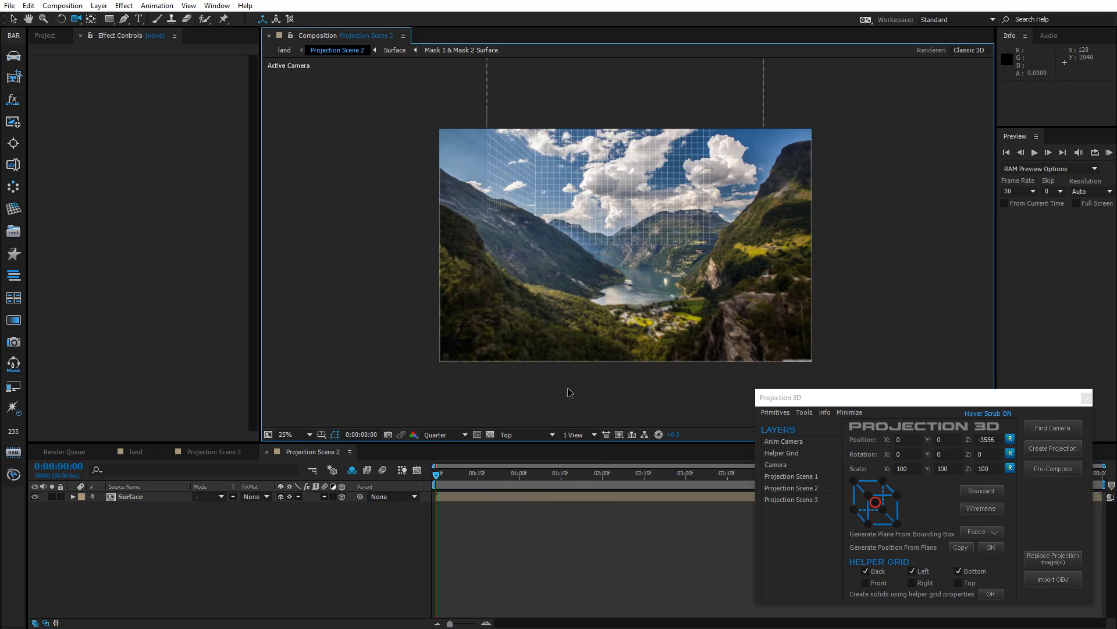
{"action": "scroll", "coordinate": [586, 353], "scroll_direction": "down", "scroll_amount": 2}
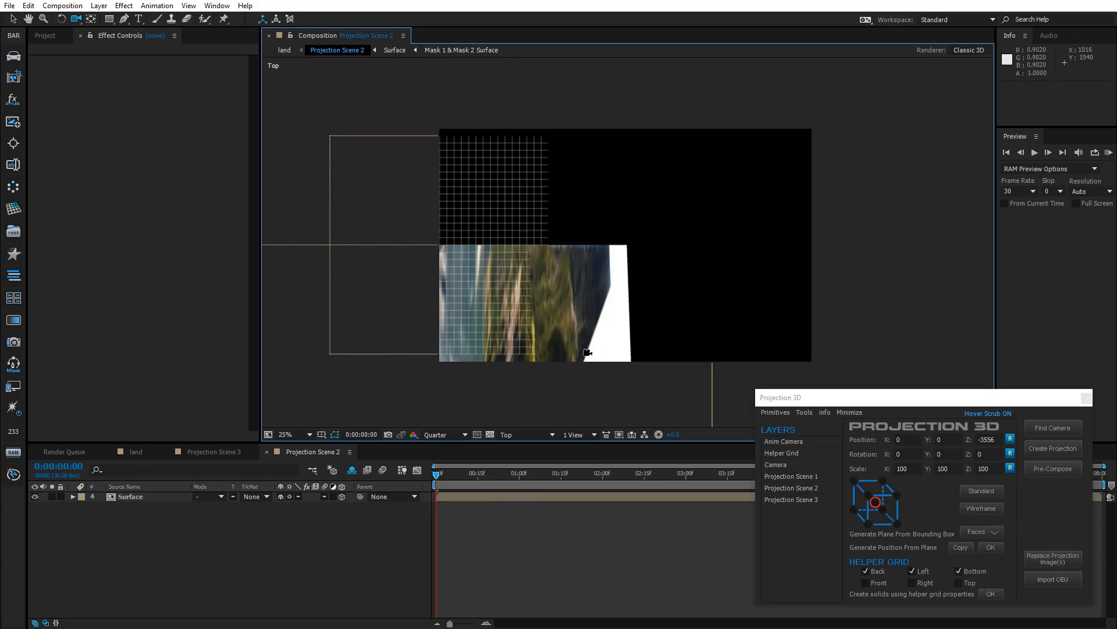
{"action": "scroll", "coordinate": [588, 352], "scroll_direction": "down", "scroll_amount": 2}
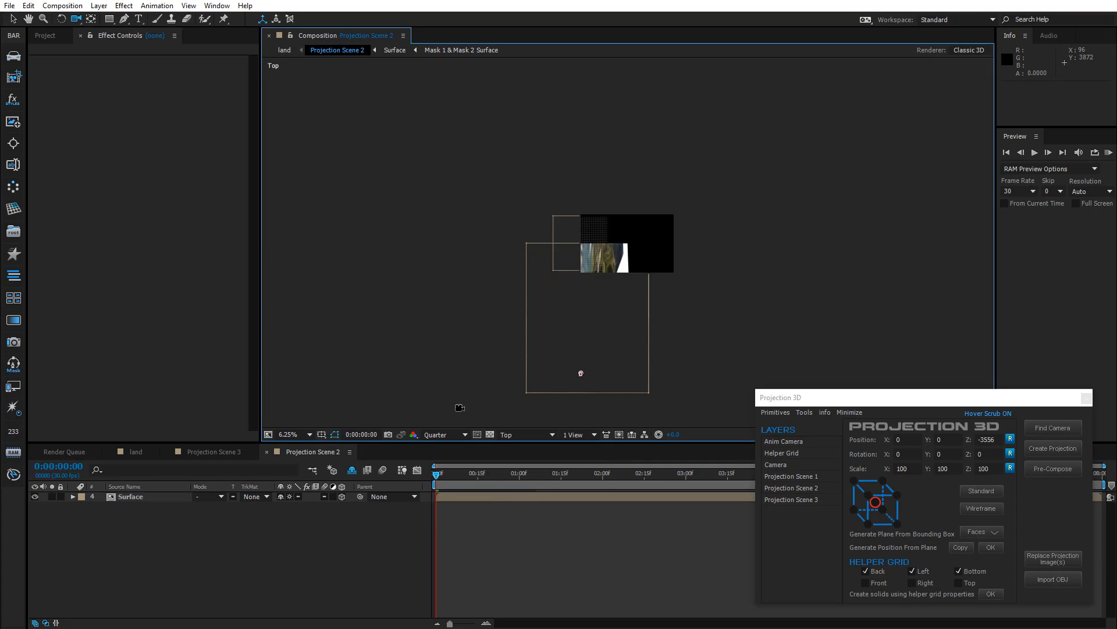
{"action": "left_click", "coordinate": [138, 496]}
{"action": "left_click", "coordinate": [774, 413]}
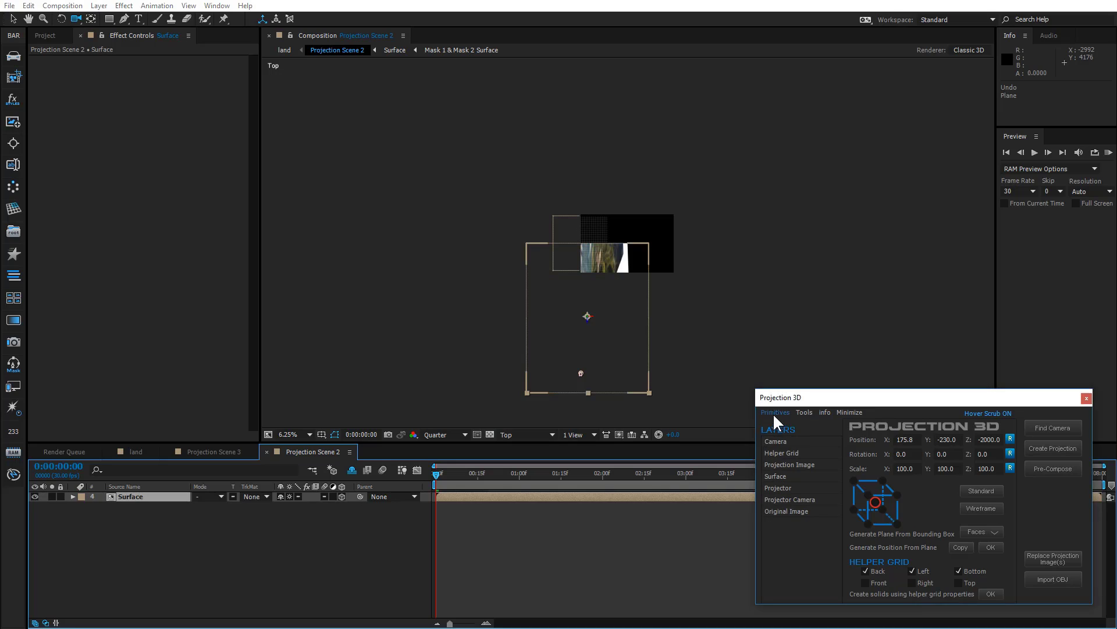
{"action": "left_click", "coordinate": [884, 427]}
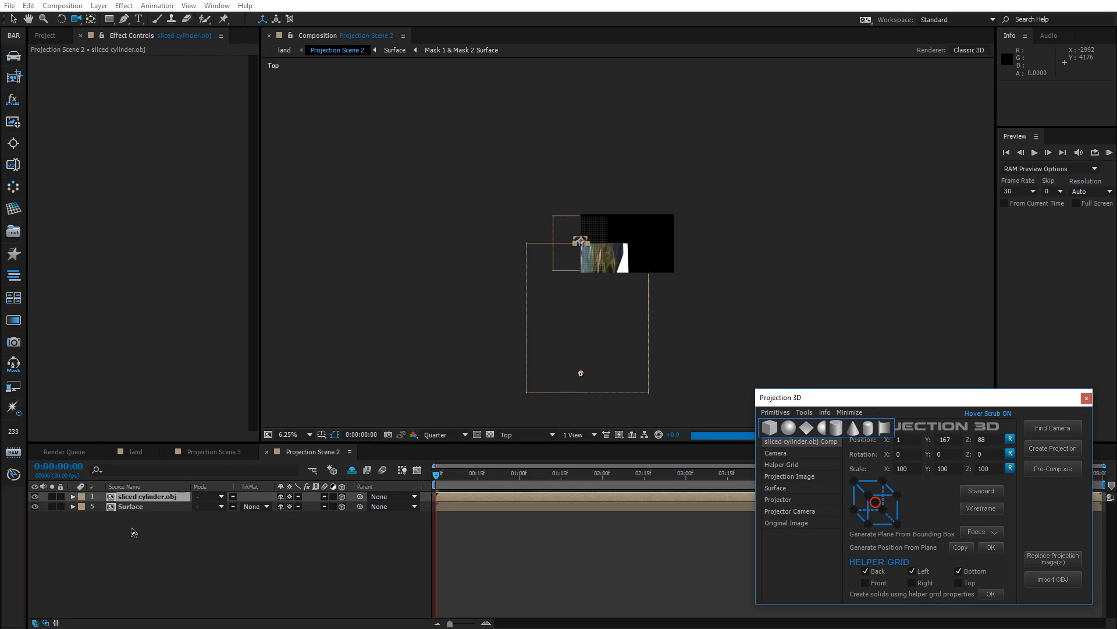
- Scale the sliced cylinder to 1500% and move it back behind the terrain to a Z position of about 1608
{"action": "left_click", "coordinate": [152, 498]}
{"action": "key", "text": "s"}
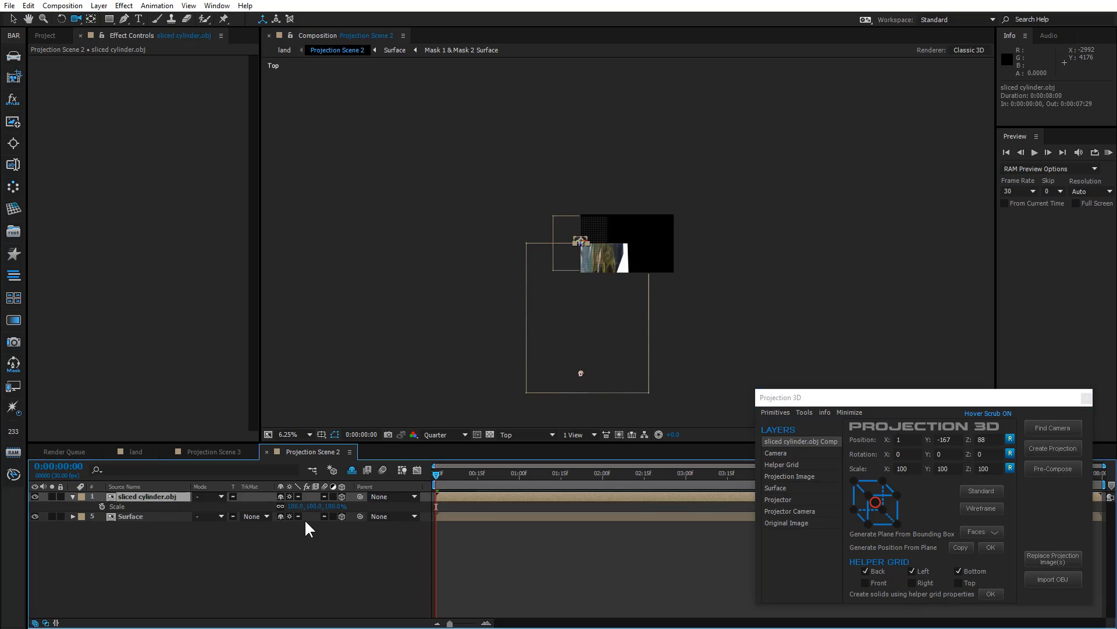
{"action": "left_click_drag", "start_coordinate": [296, 506], "coordinate": [943, 517]}
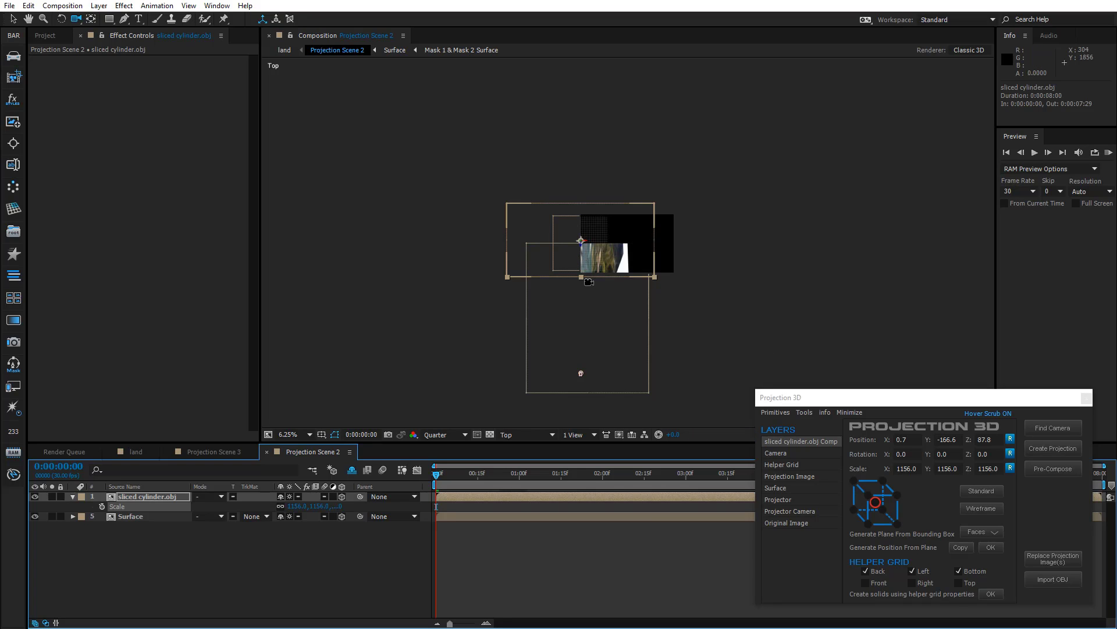
{"action": "left_click_drag", "start_coordinate": [581, 277], "coordinate": [582, 191]}
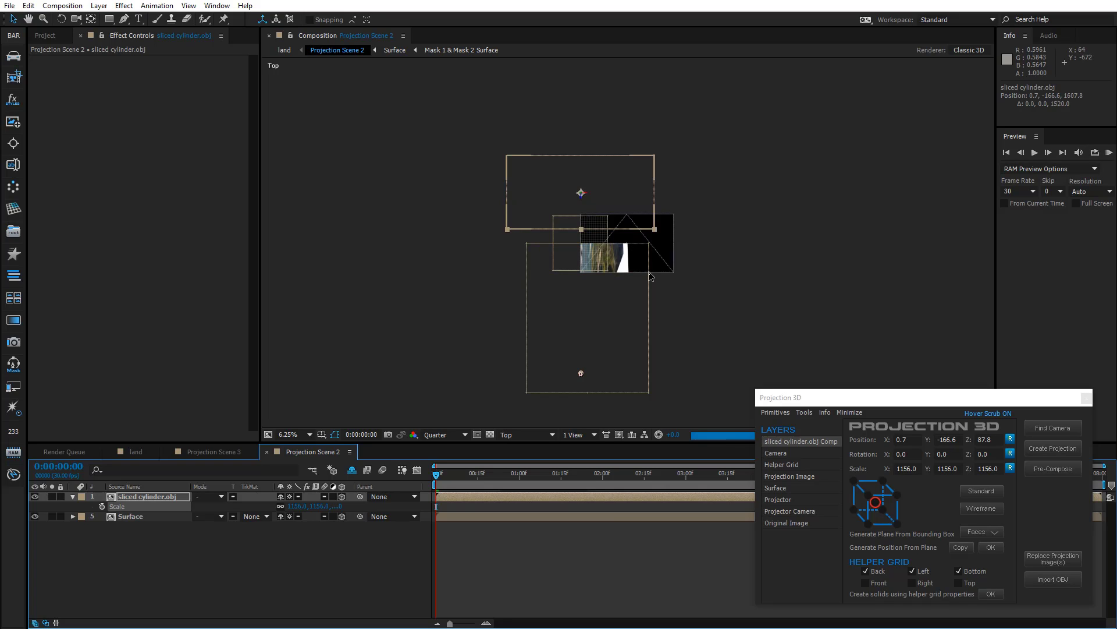
{"action": "left_click", "coordinate": [294, 506]}
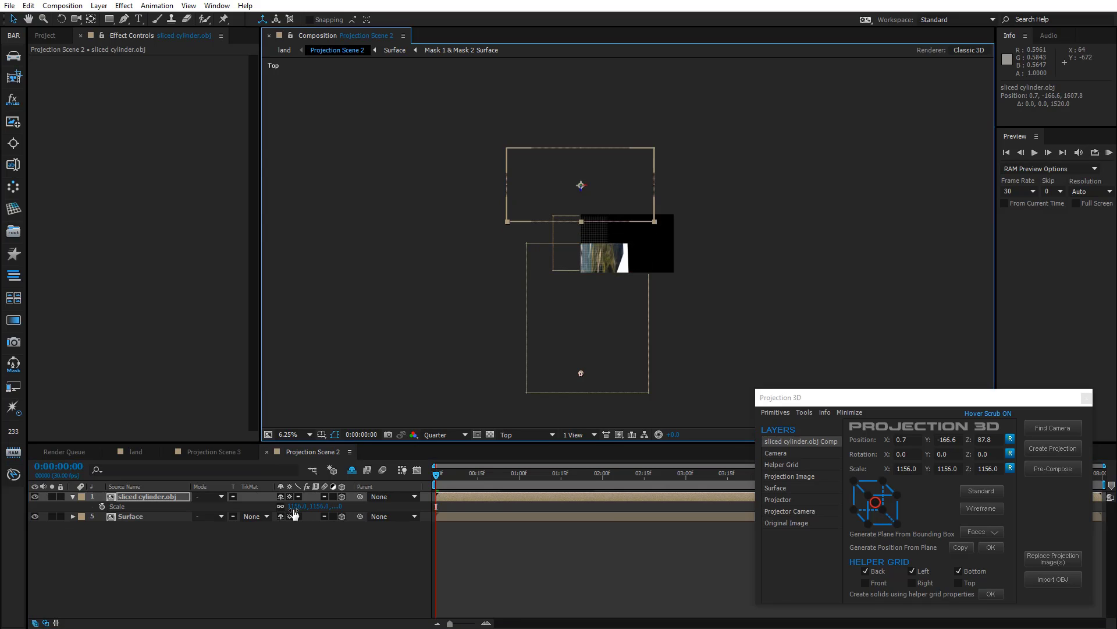
{"action": "type", "text": "1500"}
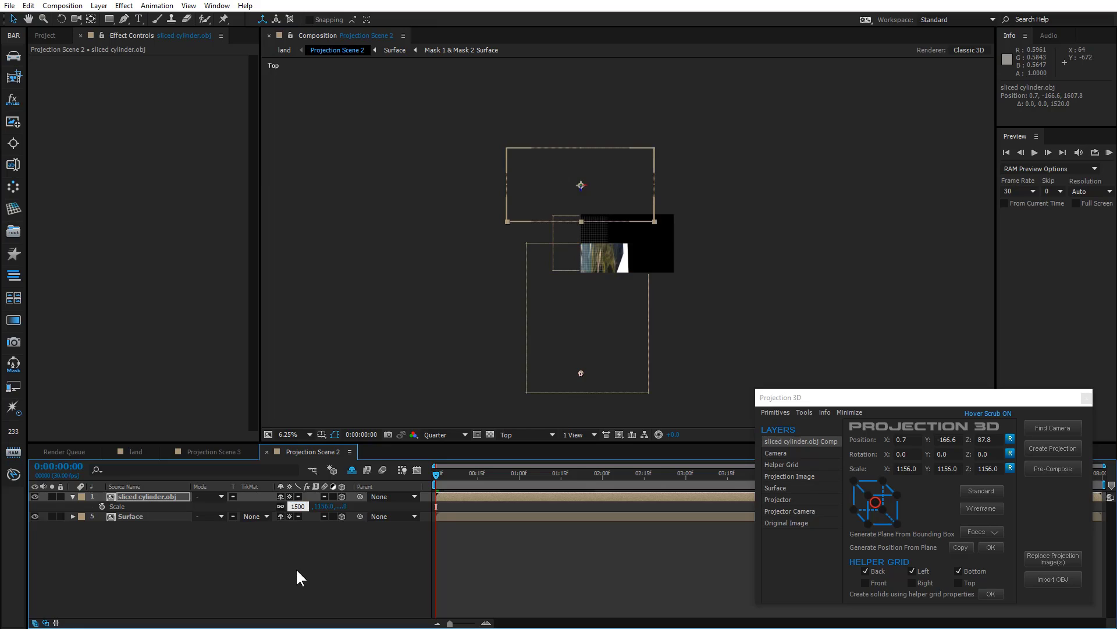
{"action": "key", "text": "Return"}
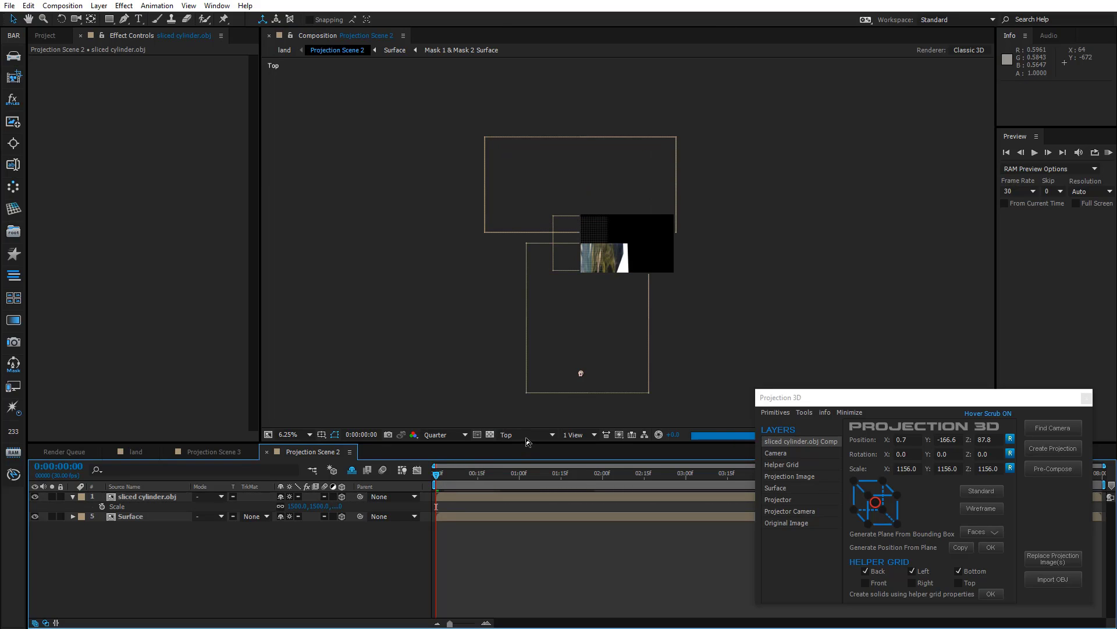
- Return to the Active Camera view and delete the Surface layer from Projection Scene 2
{"action": "left_click", "coordinate": [526, 437]}
{"action": "left_click", "coordinate": [531, 447]}
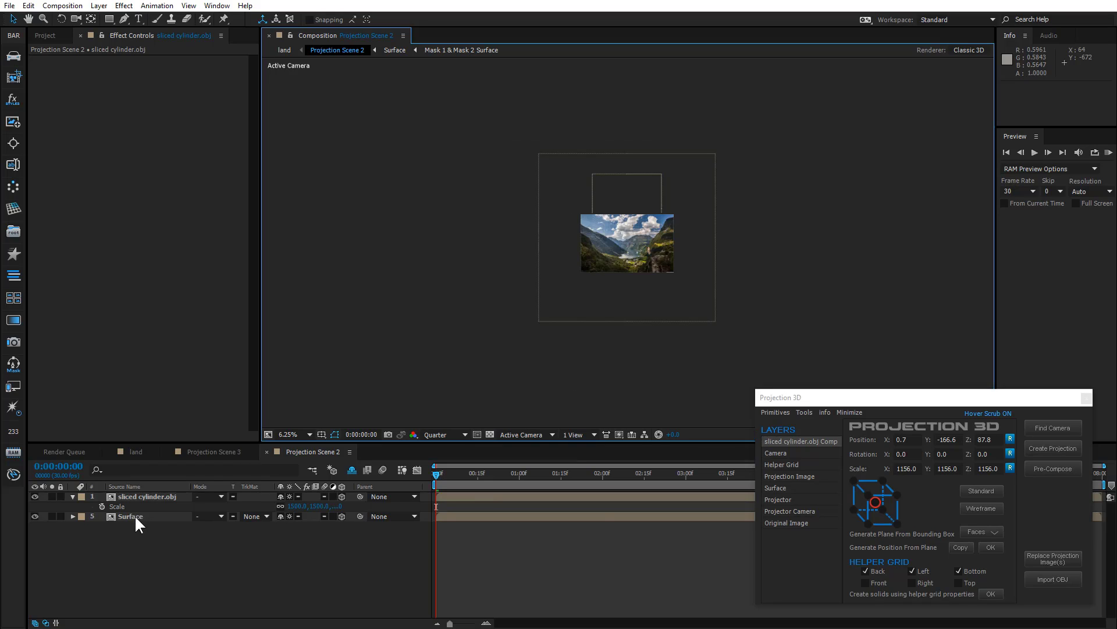
{"action": "left_click", "coordinate": [134, 516]}
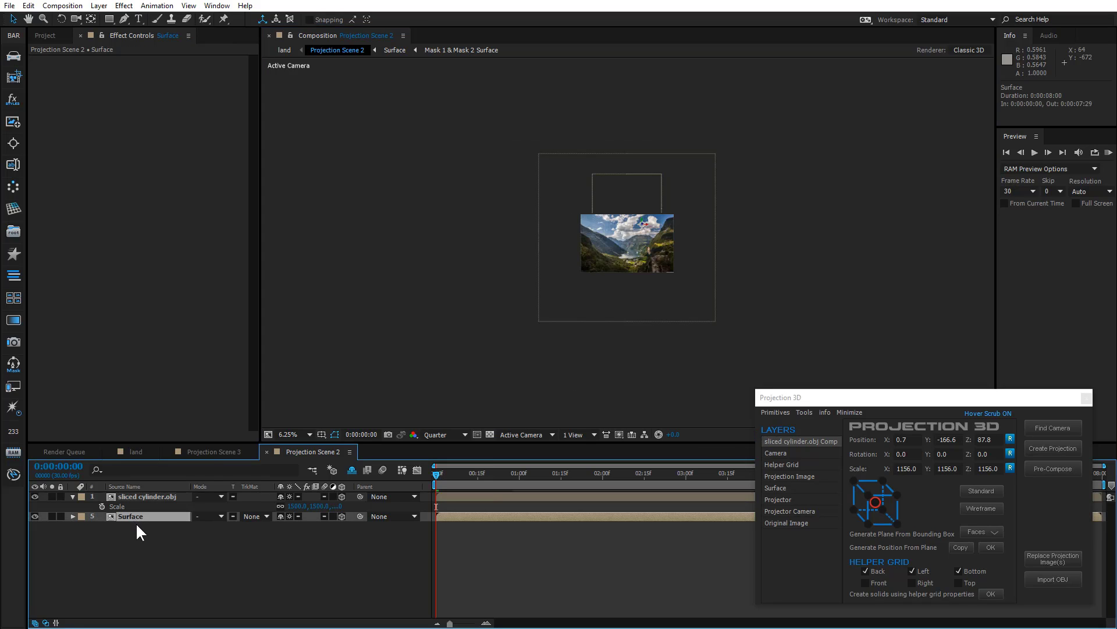
{"action": "key", "text": "Delete"}
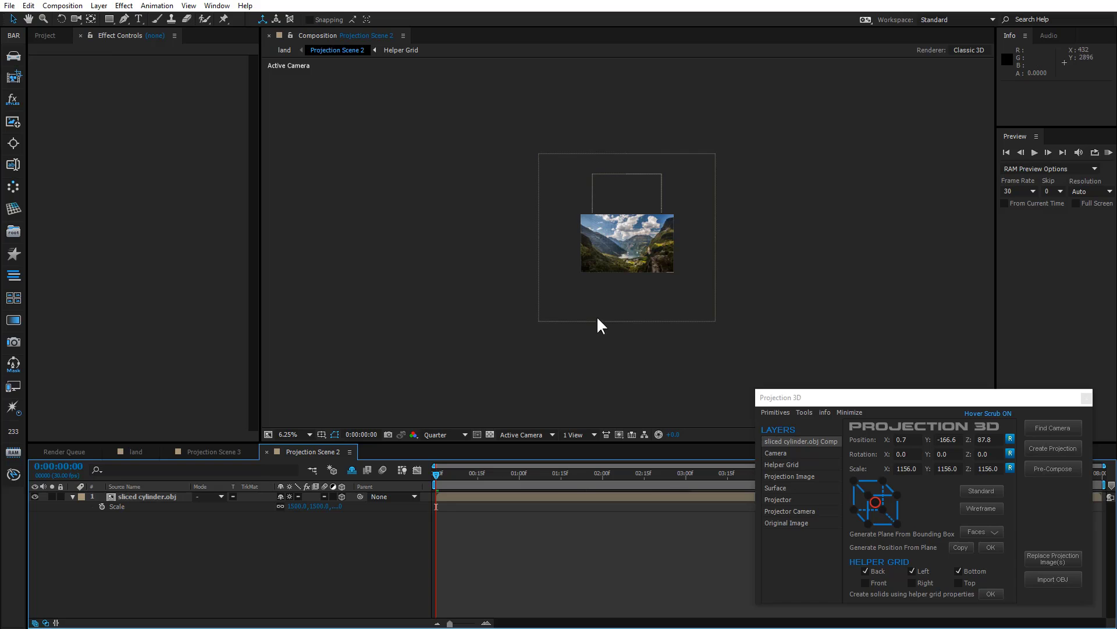
- Return to the land composition and preview its camera animation with the background scene
{"action": "left_click", "coordinate": [135, 451]}
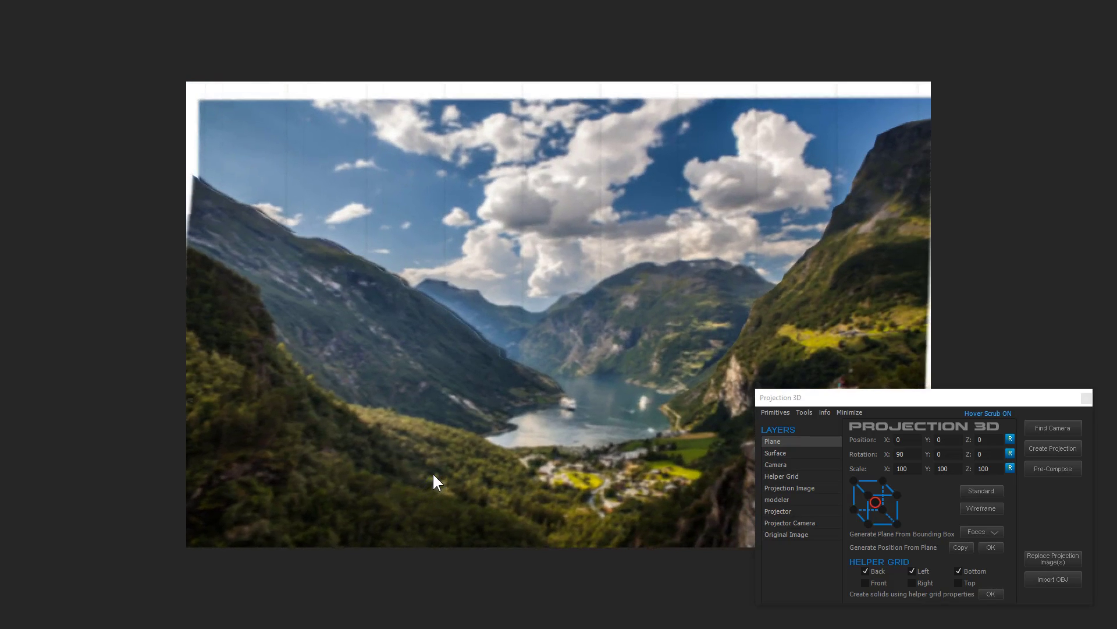
{"action": "key", "text": "space"}
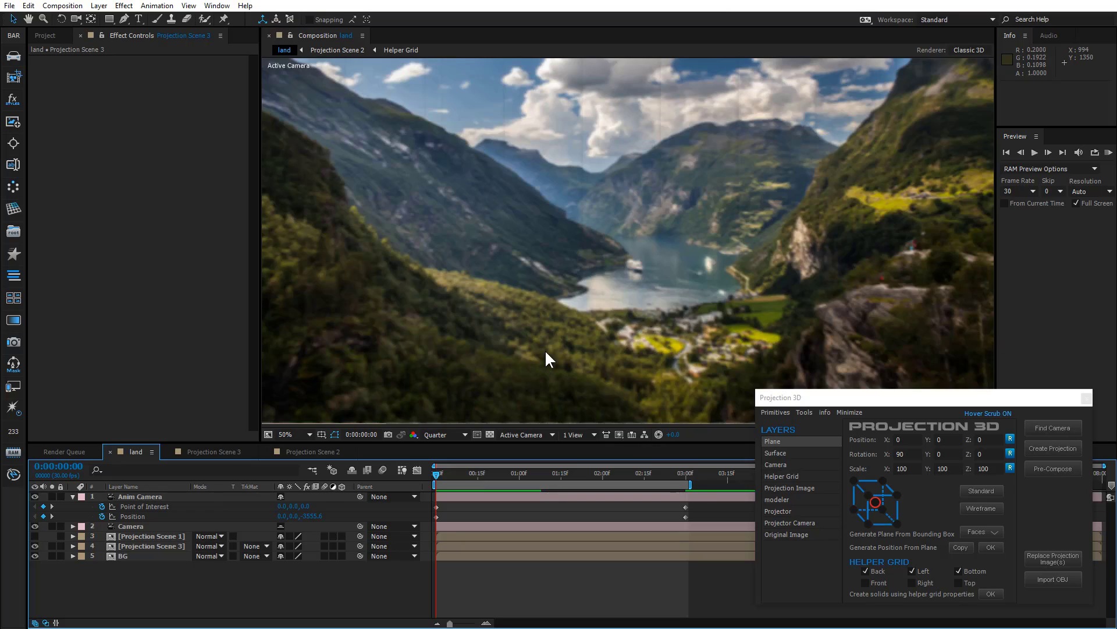
{"action": "scroll", "coordinate": [559, 348], "scroll_direction": "down", "scroll_amount": 2}
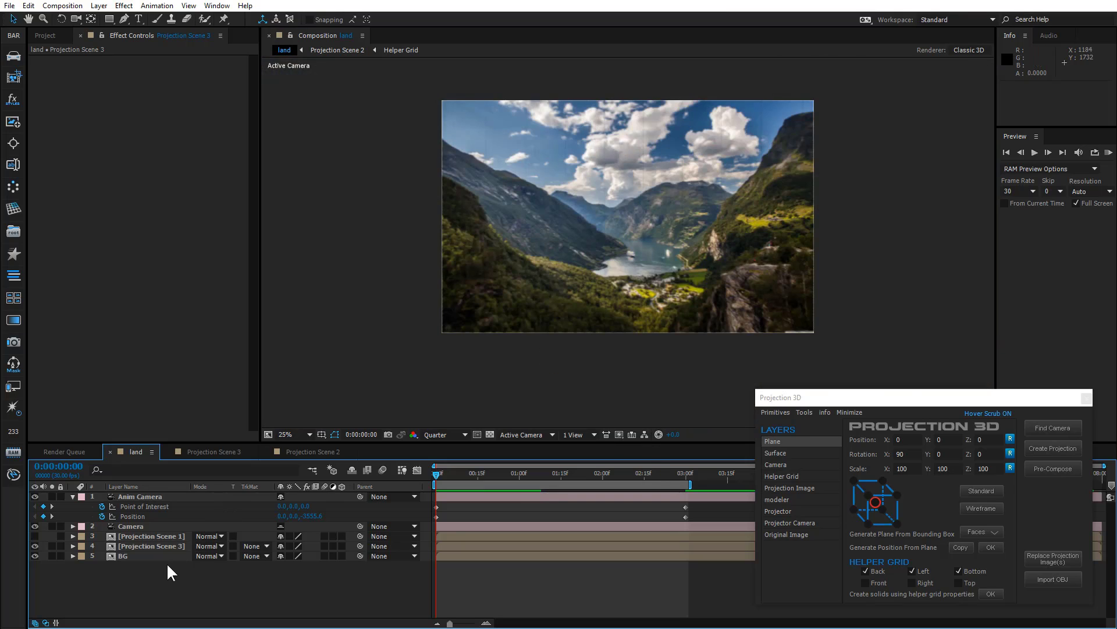
- Switch to the original photo in Photoshop and enlarge its canvas to 6000 by 4000 pixels
{"action": "left_click", "coordinate": [10, 6]}
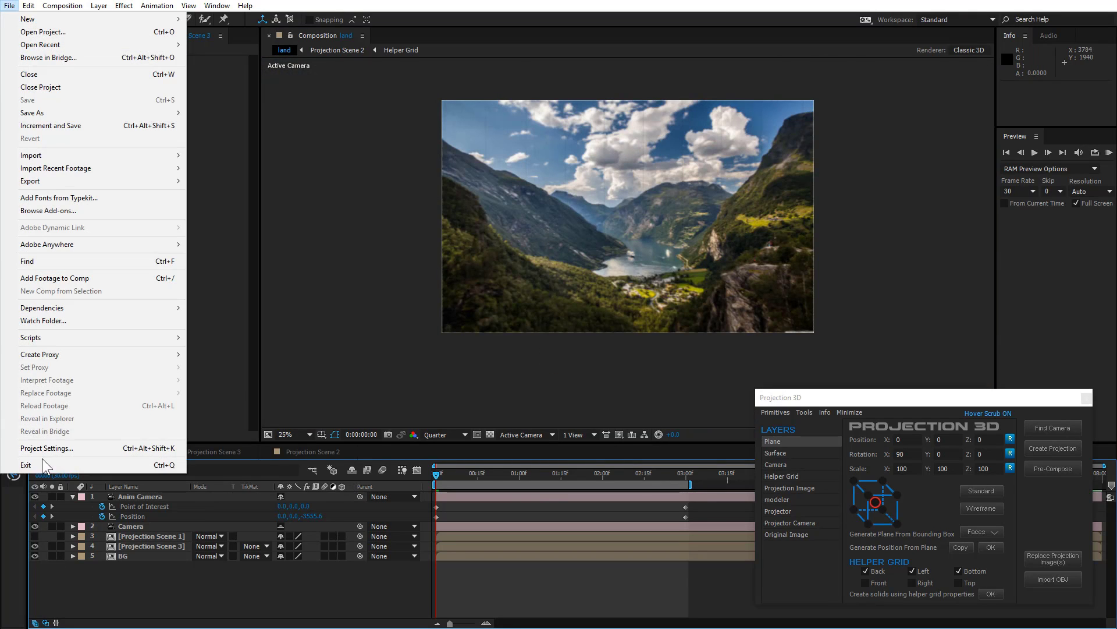
{"action": "left_click", "coordinate": [48, 480]}
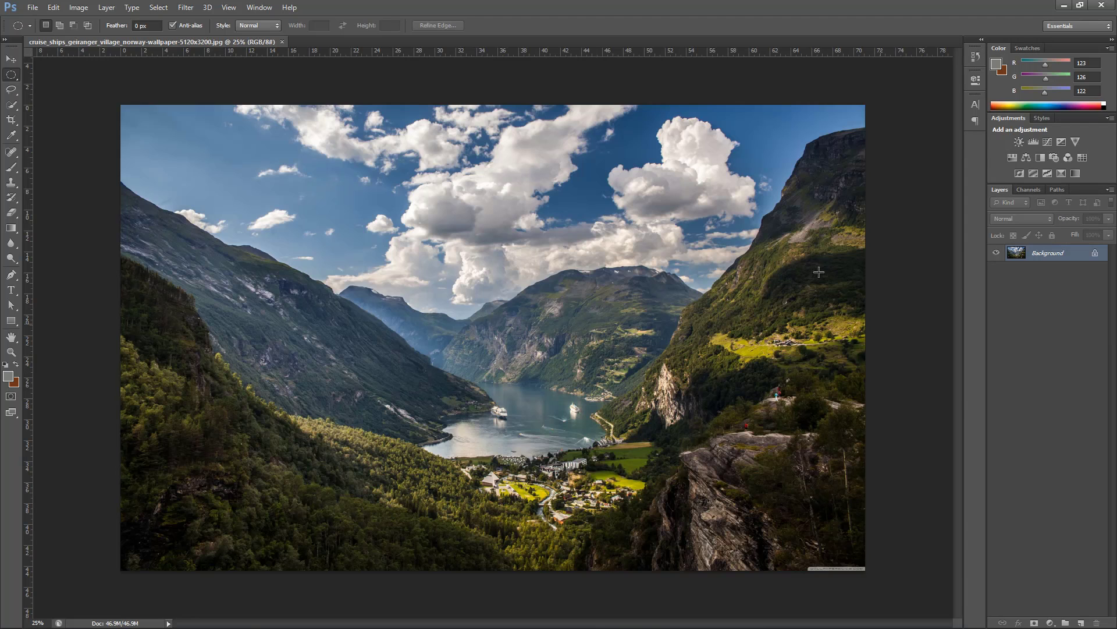
{"action": "left_click", "coordinate": [79, 7]}
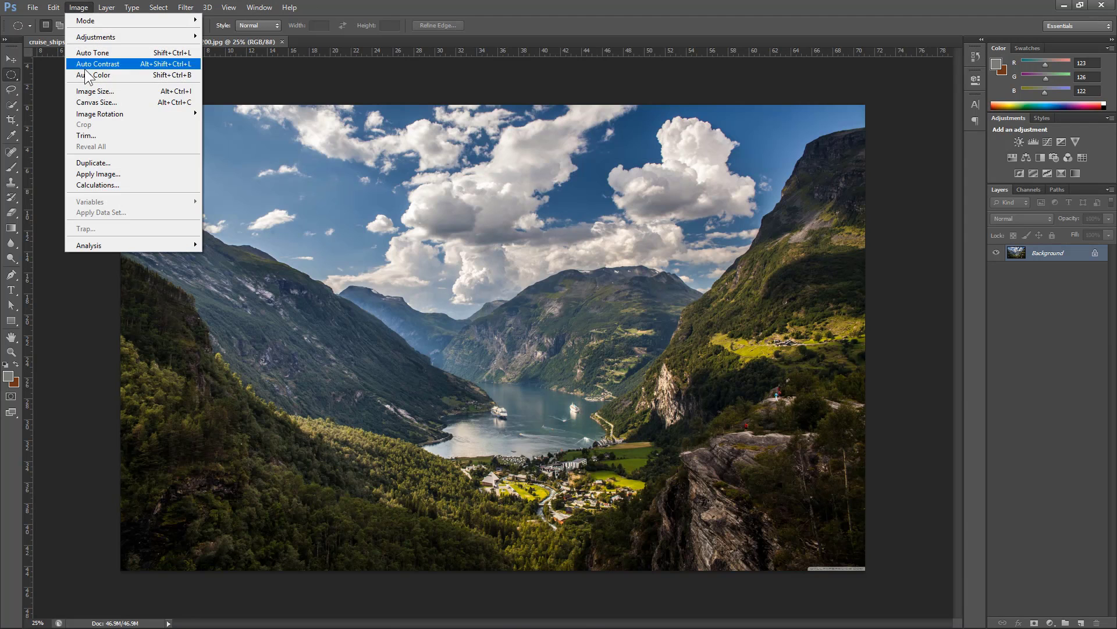
{"action": "left_click", "coordinate": [100, 104]}
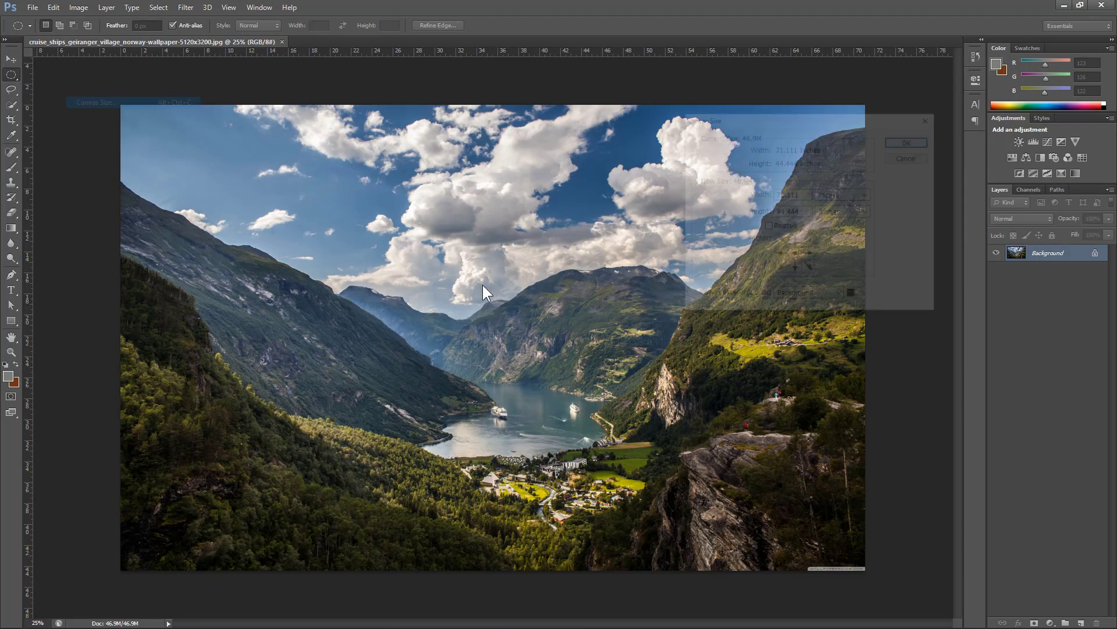
{"action": "left_click", "coordinate": [836, 195]}
{"action": "left_click", "coordinate": [833, 214]}
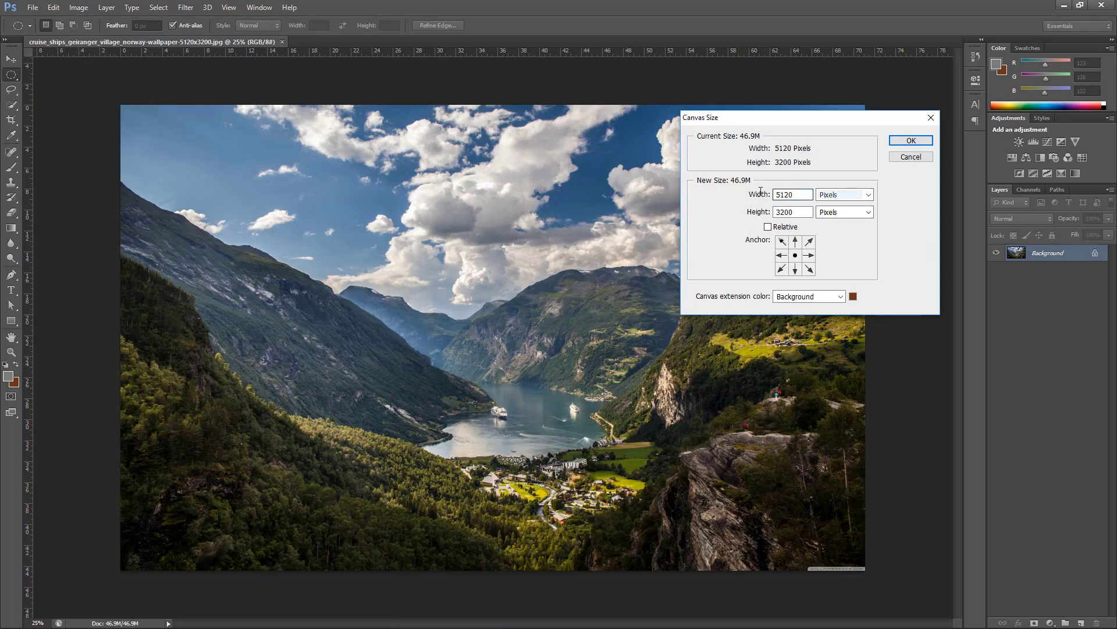
{"action": "type", "text": "6000"}
{"action": "key", "text": "Tab"}
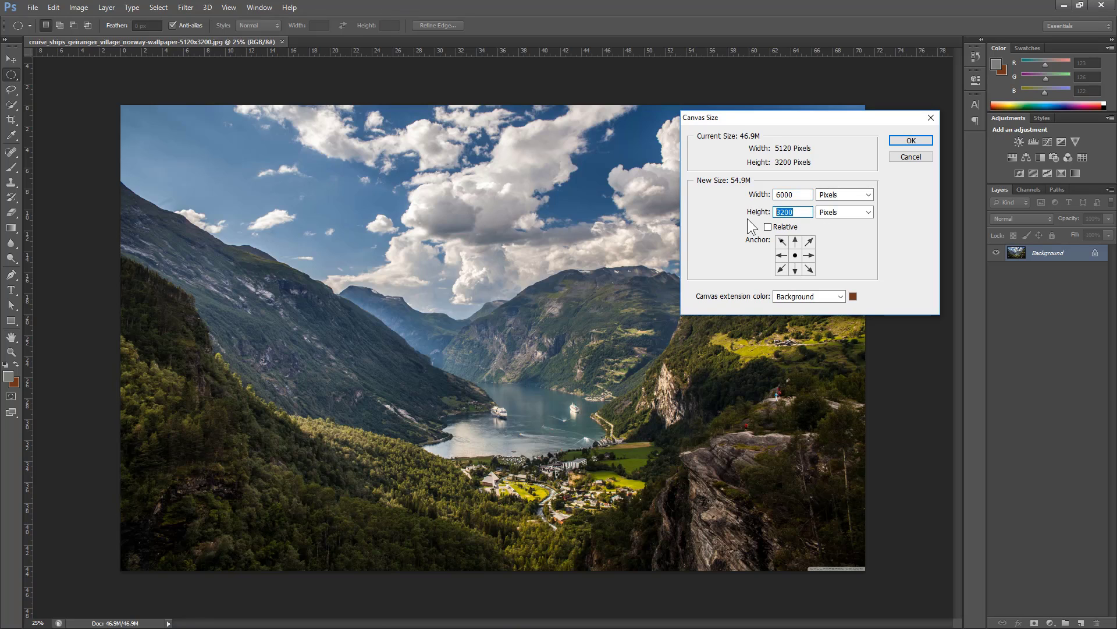
{"action": "type", "text": "4000"}
{"action": "left_click", "coordinate": [910, 141]}
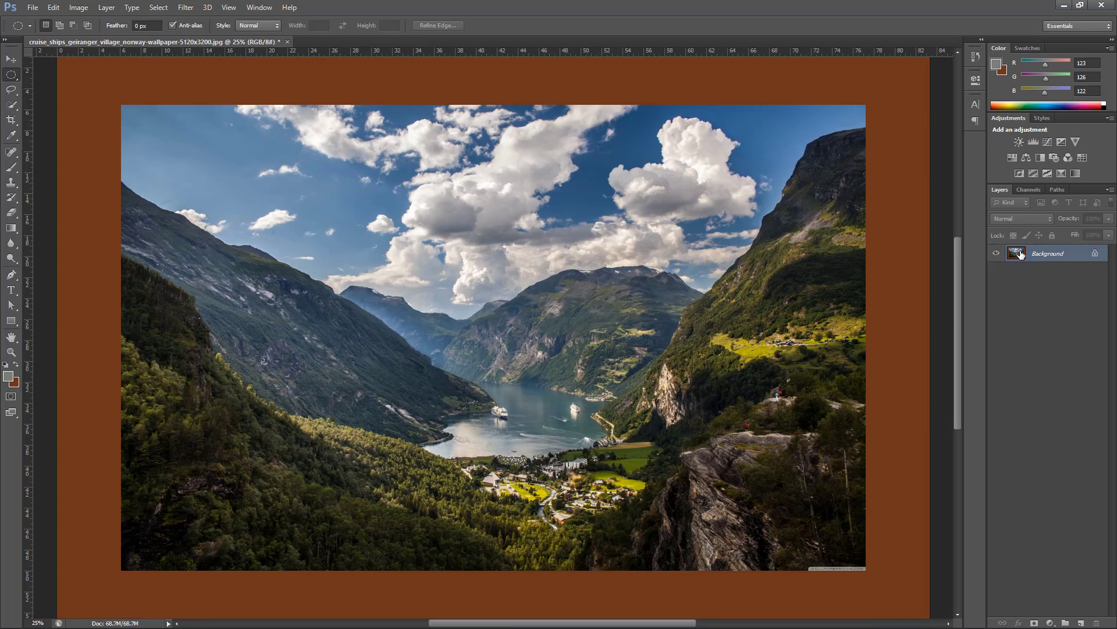
- Clone clouds over the middle of the photo's upper border using the Clone Stamp with a 400 px brush, and extend the right-hand cloud upward
{"action": "left_click_drag", "start_coordinate": [958, 359], "coordinate": [962, 326]}
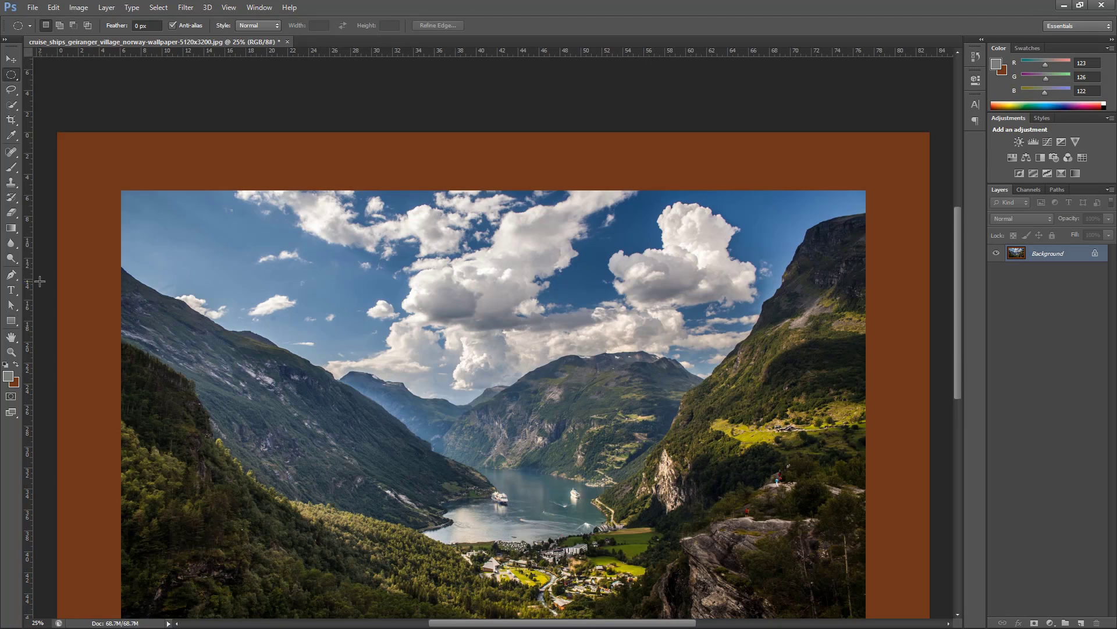
{"action": "left_click", "coordinate": [11, 182]}
{"action": "key", "text": "bracketright"}
{"action": "key", "text": "bracketright"}
{"action": "key", "text": "bracketright"}
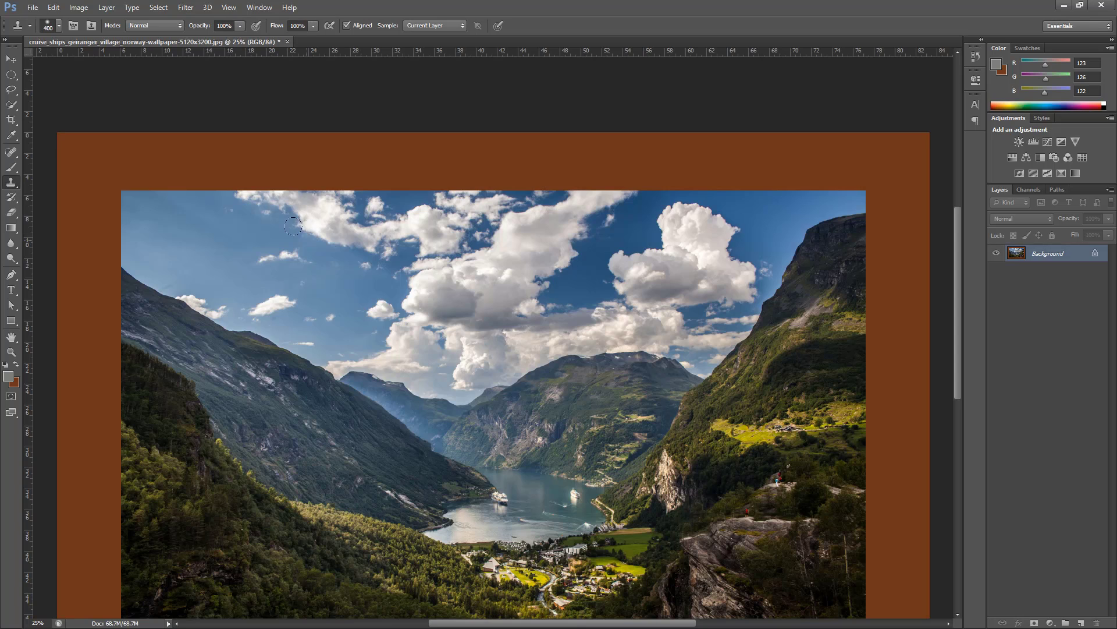
{"action": "left_click", "coordinate": [303, 228], "text": "alt"}
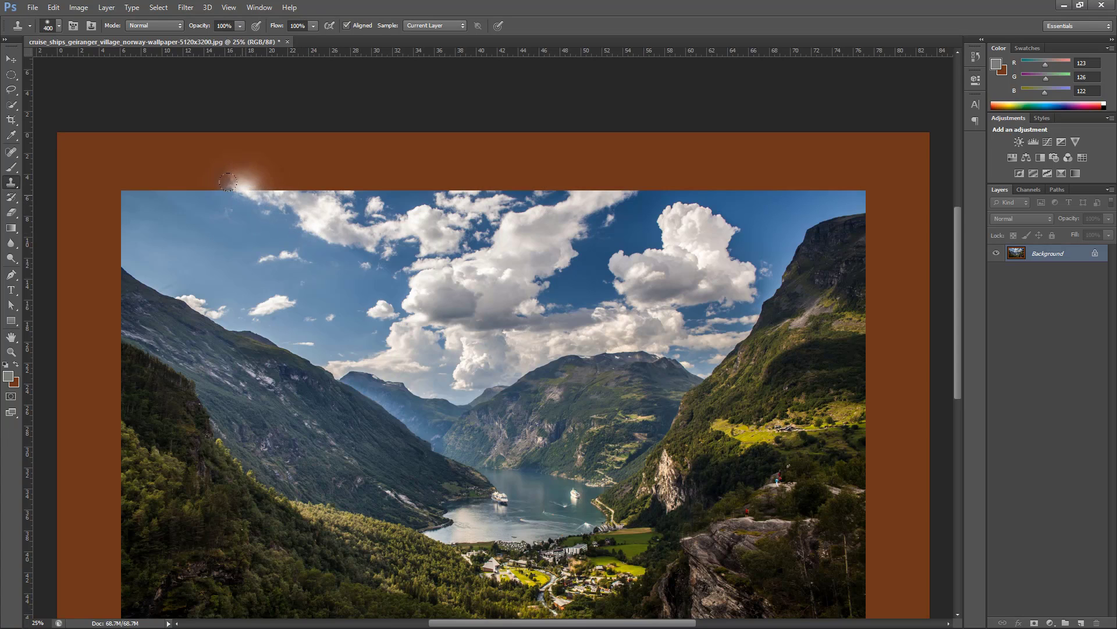
{"action": "mouse_move", "coordinate": [223, 188]}
{"action": "left_mouse_down"}
{"action": "mouse_move", "coordinate": [234, 144]}
{"action": "mouse_move", "coordinate": [259, 161]}
{"action": "mouse_move", "coordinate": [337, 174]}
{"action": "mouse_move", "coordinate": [268, 164]}
{"action": "mouse_move", "coordinate": [637, 152]}
{"action": "mouse_move", "coordinate": [437, 165]}
{"action": "mouse_move", "coordinate": [659, 162]}
{"action": "left_mouse_up"}
{"action": "left_click", "coordinate": [638, 260], "text": "alt"}
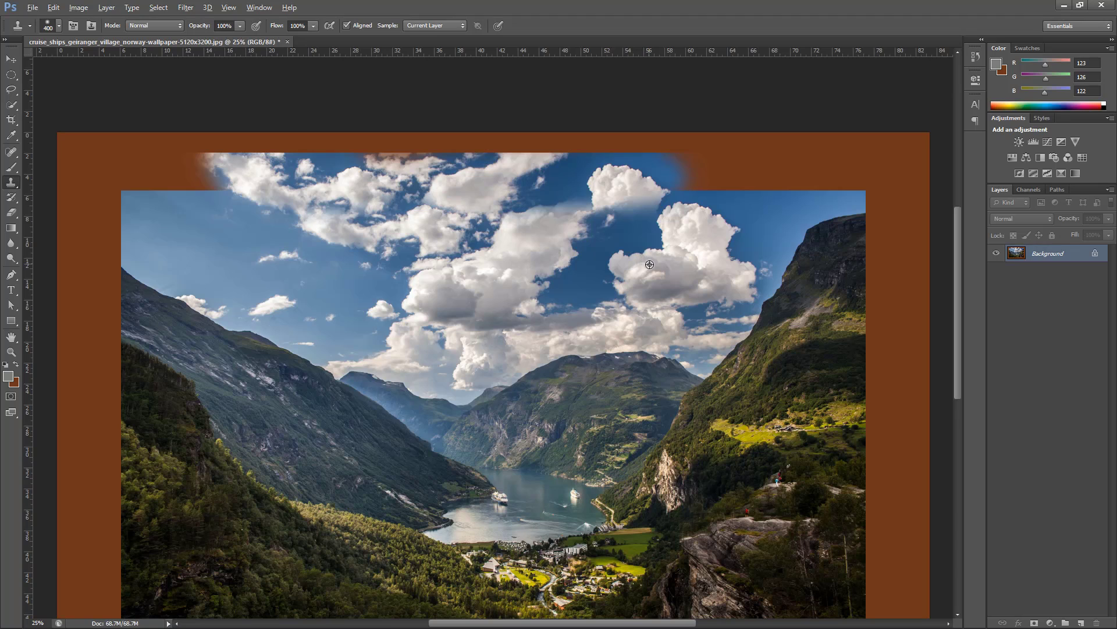
{"action": "mouse_move", "coordinate": [634, 213]}
{"action": "left_mouse_down"}
{"action": "mouse_move", "coordinate": [639, 221]}
{"action": "mouse_move", "coordinate": [679, 201]}
{"action": "mouse_move", "coordinate": [619, 198]}
{"action": "left_mouse_up"}
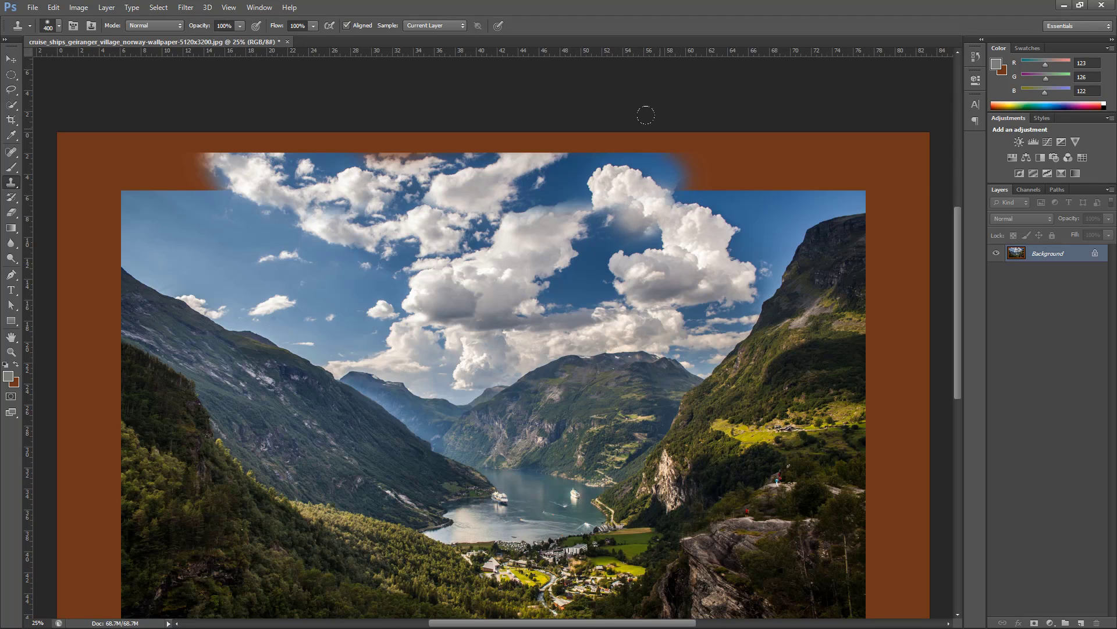
- Clone the sky and the upper mountain ridge into the photo's left border
{"action": "scroll", "coordinate": [681, 225], "scroll_direction": "down", "scroll_amount": 3}
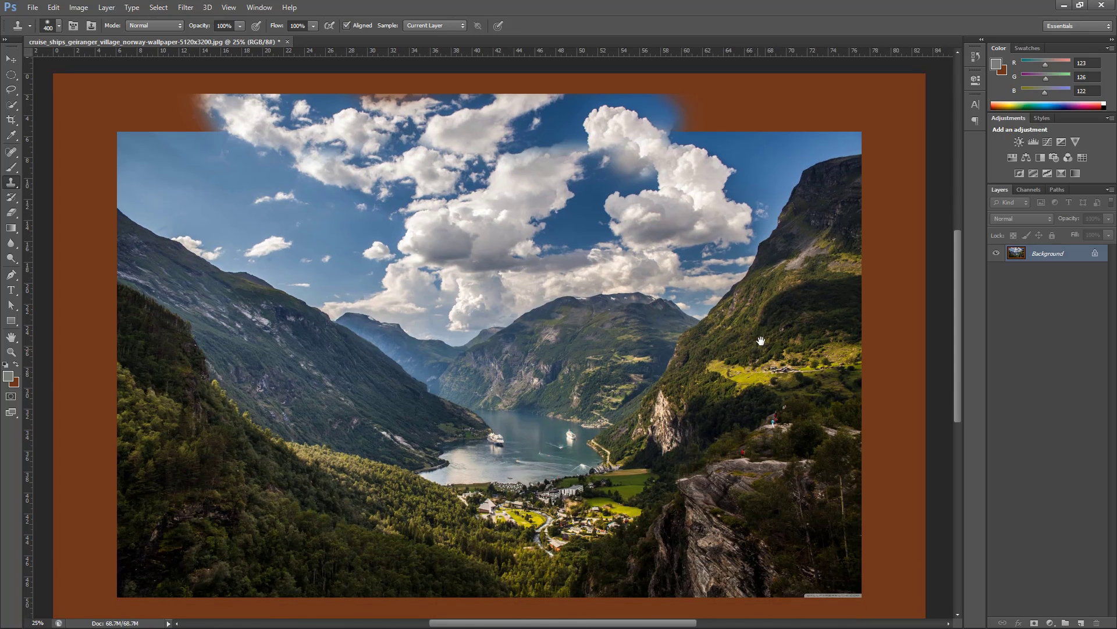
{"action": "left_click", "coordinate": [323, 254]}
{"action": "key", "text": "ctrl+z"}
{"action": "mouse_move", "coordinate": [108, 195]}
{"action": "left_mouse_down"}
{"action": "mouse_move", "coordinate": [107, 167]}
{"action": "mouse_move", "coordinate": [52, 157]}
{"action": "left_mouse_up"}
{"action": "left_click", "coordinate": [183, 237], "text": "alt"}
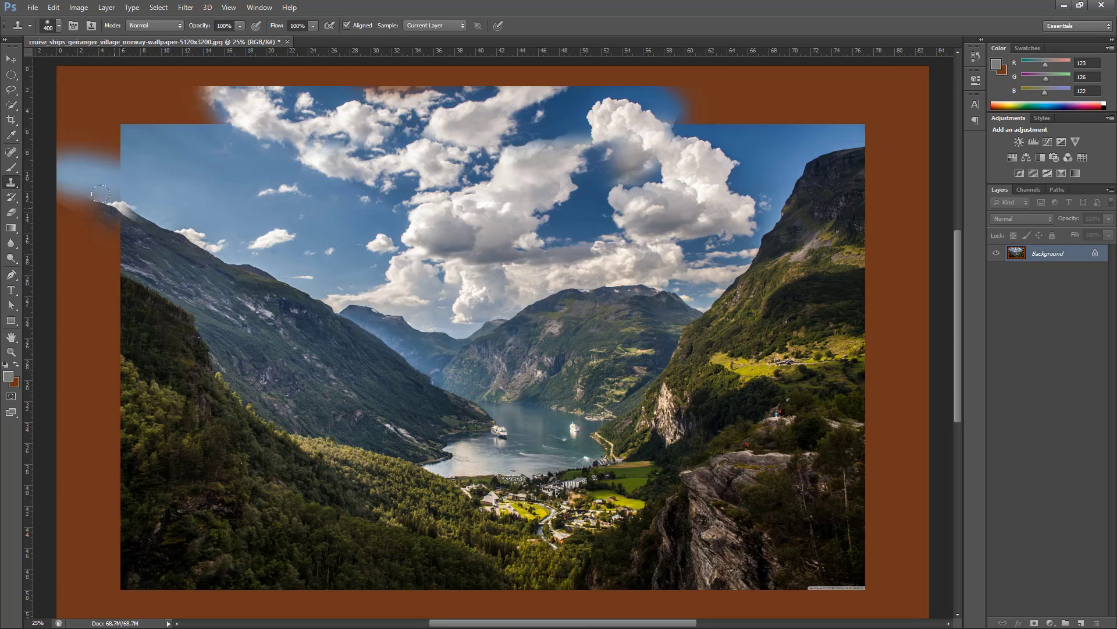
{"action": "mouse_move", "coordinate": [117, 200]}
{"action": "left_mouse_down"}
{"action": "mouse_move", "coordinate": [46, 149]}
{"action": "mouse_move", "coordinate": [104, 138]}
{"action": "mouse_move", "coordinate": [94, 113]}
{"action": "mouse_move", "coordinate": [57, 89]}
{"action": "mouse_move", "coordinate": [61, 67]}
{"action": "left_mouse_up"}
- Clone blue sky and small clouds over the upper-left corner of the canvas, blending them with the existing sky
{"action": "left_click", "coordinate": [103, 132], "text": "alt"}
{"action": "left_click", "coordinate": [152, 166], "text": "alt"}
{"action": "left_click_drag", "start_coordinate": [146, 124], "coordinate": [212, 99]}
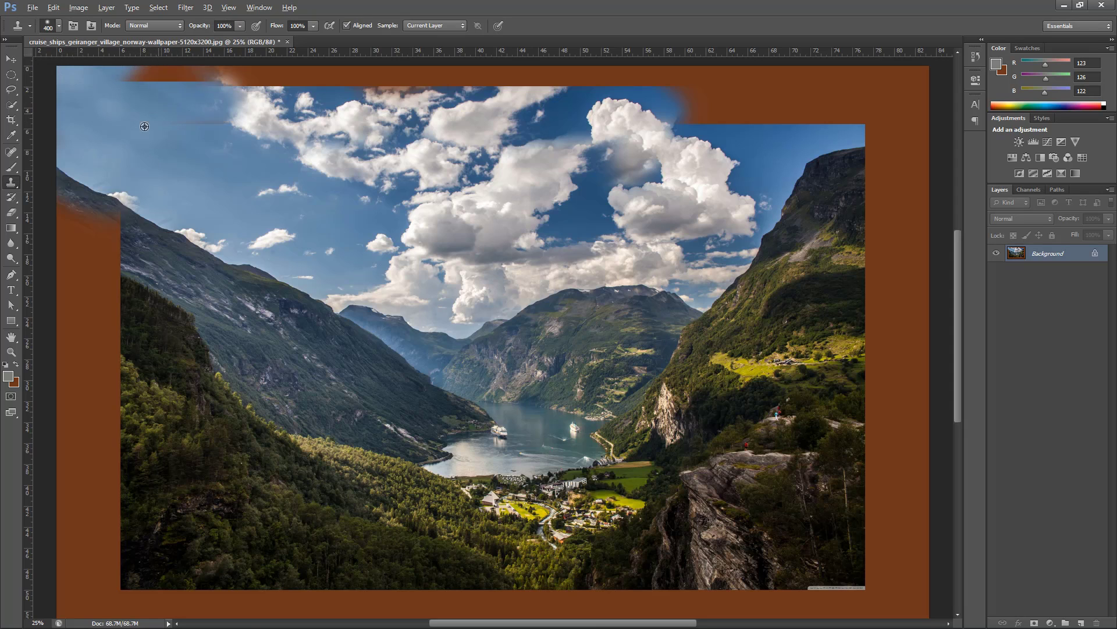
{"action": "mouse_move", "coordinate": [119, 70]}
{"action": "left_mouse_down"}
{"action": "mouse_move", "coordinate": [213, 75]}
{"action": "mouse_move", "coordinate": [187, 131]}
{"action": "mouse_move", "coordinate": [200, 81]}
{"action": "left_mouse_up"}
- Save the photo and check the land composition in After Effects at the 3-second mark
{"action": "key", "text": "ctrl+s"}
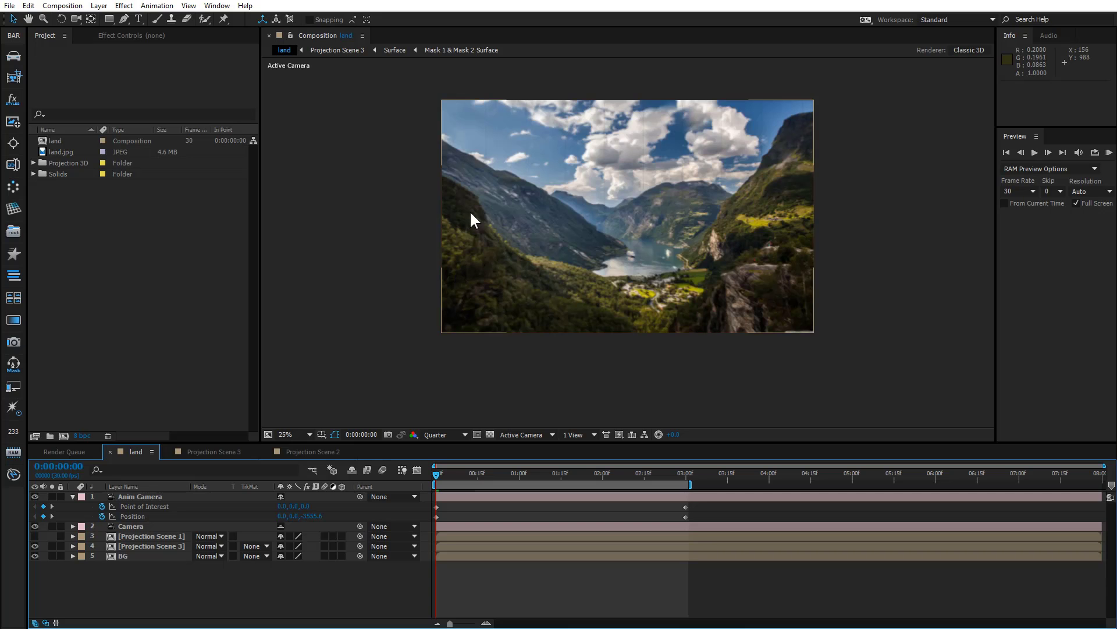
{"action": "left_click", "coordinate": [688, 481]}
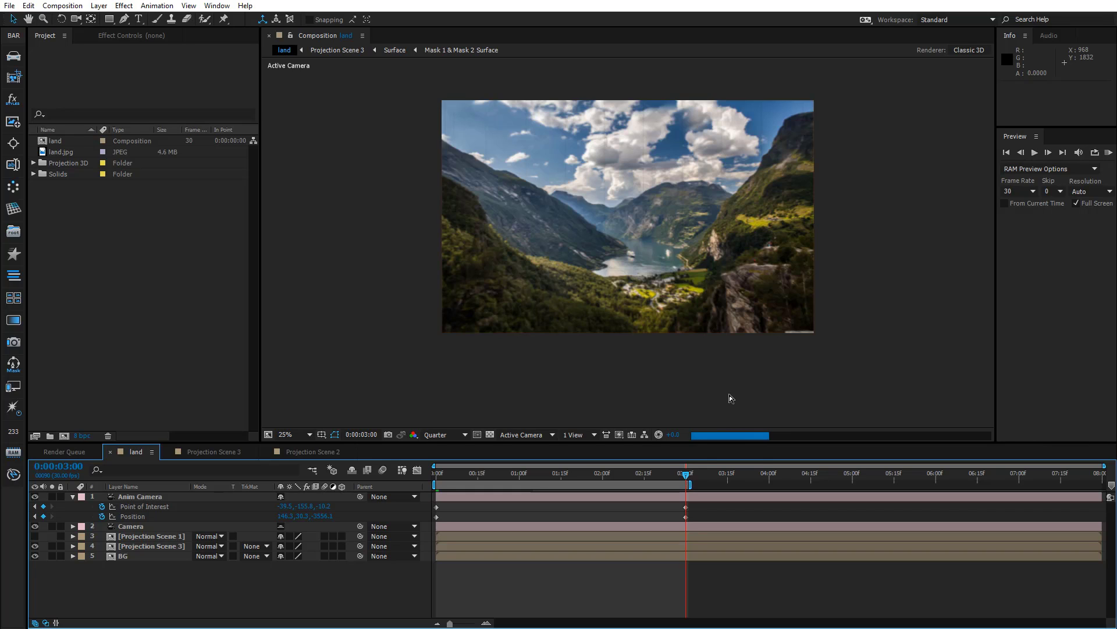
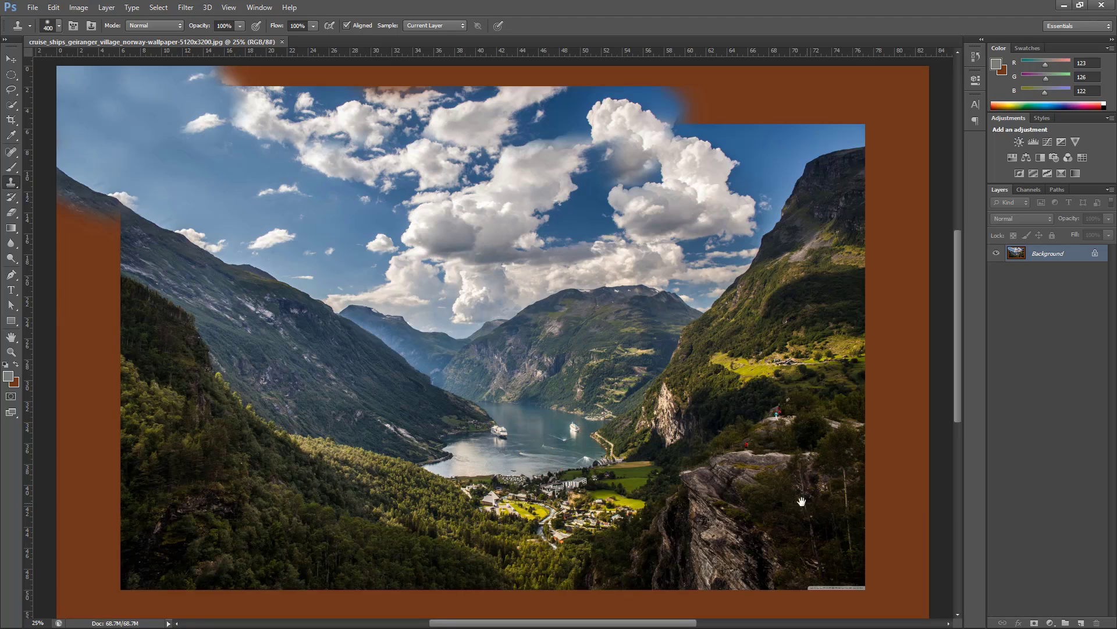
- Return to Photoshop and clone the green hillside, rock face and dark trees into the right border
{"action": "left_click_drag", "start_coordinate": [801, 501], "coordinate": [745, 496]}
{"action": "mouse_move", "coordinate": [775, 342]}
{"action": "left_mouse_down"}
{"action": "mouse_move", "coordinate": [817, 331]}
{"action": "mouse_move", "coordinate": [807, 239]}
{"action": "mouse_move", "coordinate": [855, 298]}
{"action": "mouse_move", "coordinate": [850, 344]}
{"action": "left_mouse_up"}
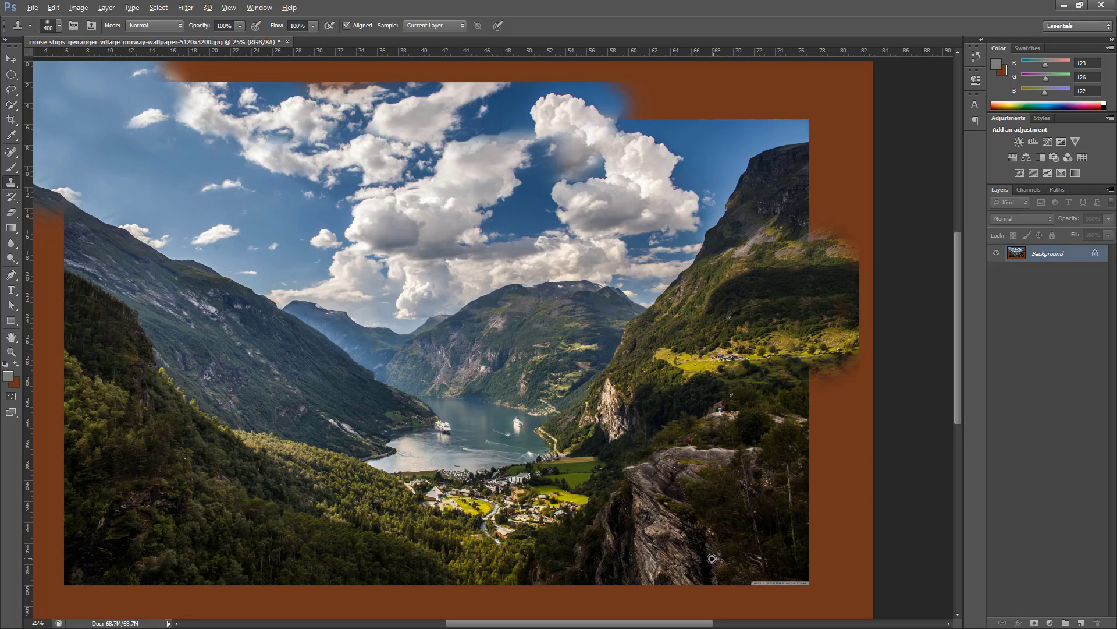
{"action": "mouse_move", "coordinate": [756, 573]}
{"action": "left_mouse_down"}
{"action": "mouse_move", "coordinate": [807, 561]}
{"action": "mouse_move", "coordinate": [851, 521]}
{"action": "mouse_move", "coordinate": [808, 477]}
{"action": "mouse_move", "coordinate": [848, 494]}
{"action": "mouse_move", "coordinate": [843, 447]}
{"action": "mouse_move", "coordinate": [856, 430]}
{"action": "mouse_move", "coordinate": [819, 405]}
{"action": "mouse_move", "coordinate": [810, 376]}
{"action": "mouse_move", "coordinate": [844, 388]}
{"action": "mouse_move", "coordinate": [861, 361]}
{"action": "left_mouse_up"}
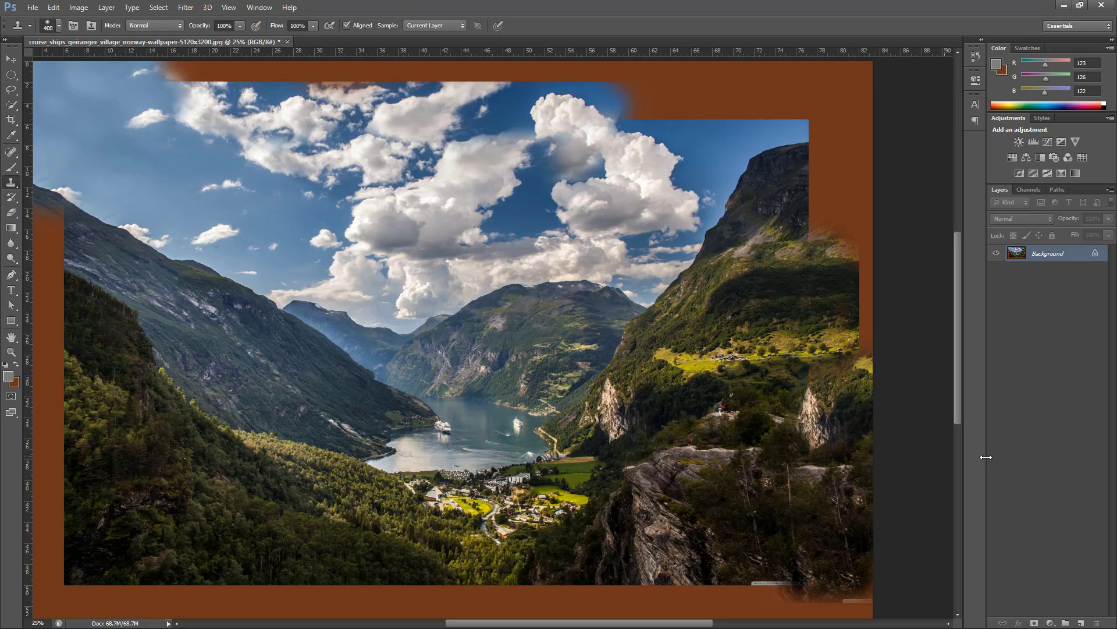
- Clone the foreground rock and dark trees over the lower-right border, covering the watermark strip at the photo's original edge
{"action": "scroll", "coordinate": [939, 415], "scroll_direction": "down", "scroll_amount": 4}
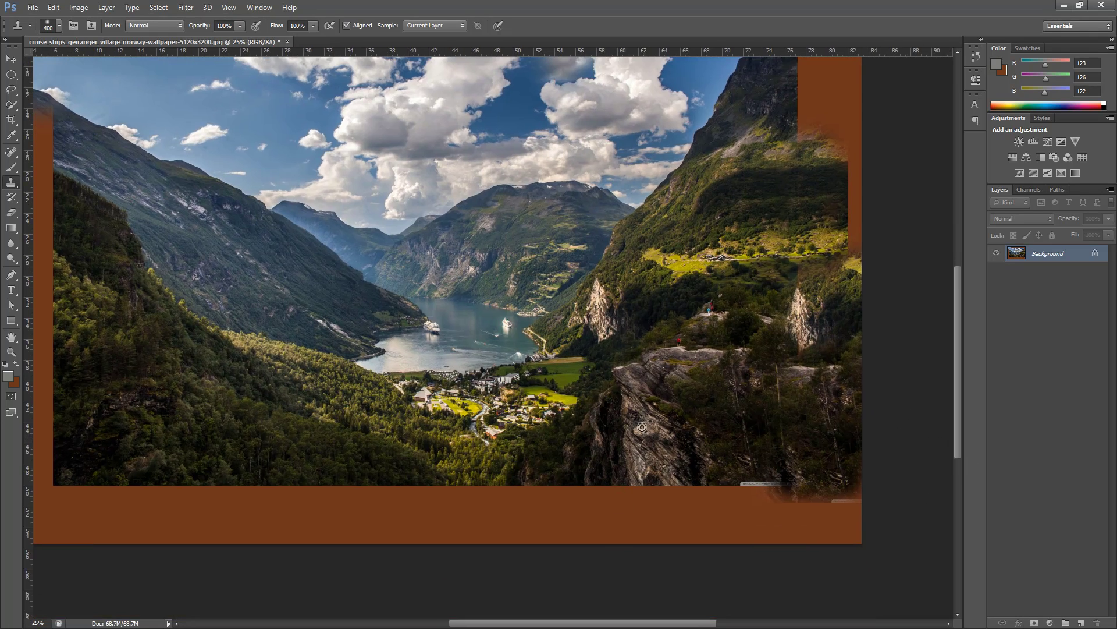
{"action": "mouse_move", "coordinate": [640, 494]}
{"action": "left_mouse_down"}
{"action": "mouse_move", "coordinate": [628, 469]}
{"action": "mouse_move", "coordinate": [663, 500]}
{"action": "mouse_move", "coordinate": [727, 510]}
{"action": "left_mouse_up"}
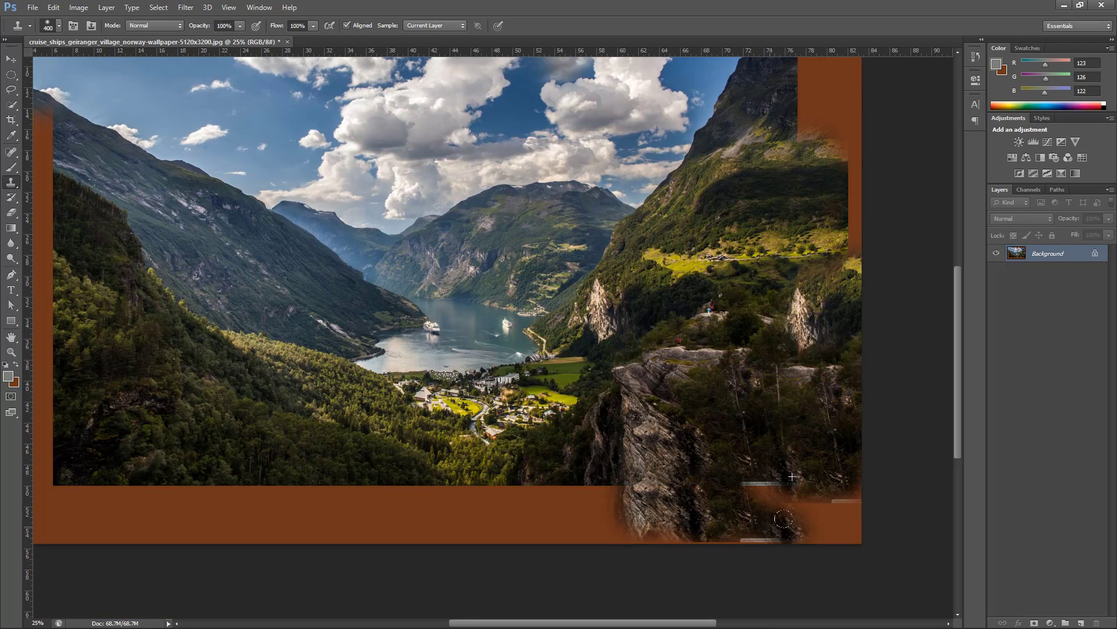
{"action": "mouse_move", "coordinate": [748, 464]}
{"action": "left_mouse_down"}
{"action": "mouse_move", "coordinate": [832, 489]}
{"action": "mouse_move", "coordinate": [850, 512]}
{"action": "mouse_move", "coordinate": [785, 511]}
{"action": "left_mouse_up"}
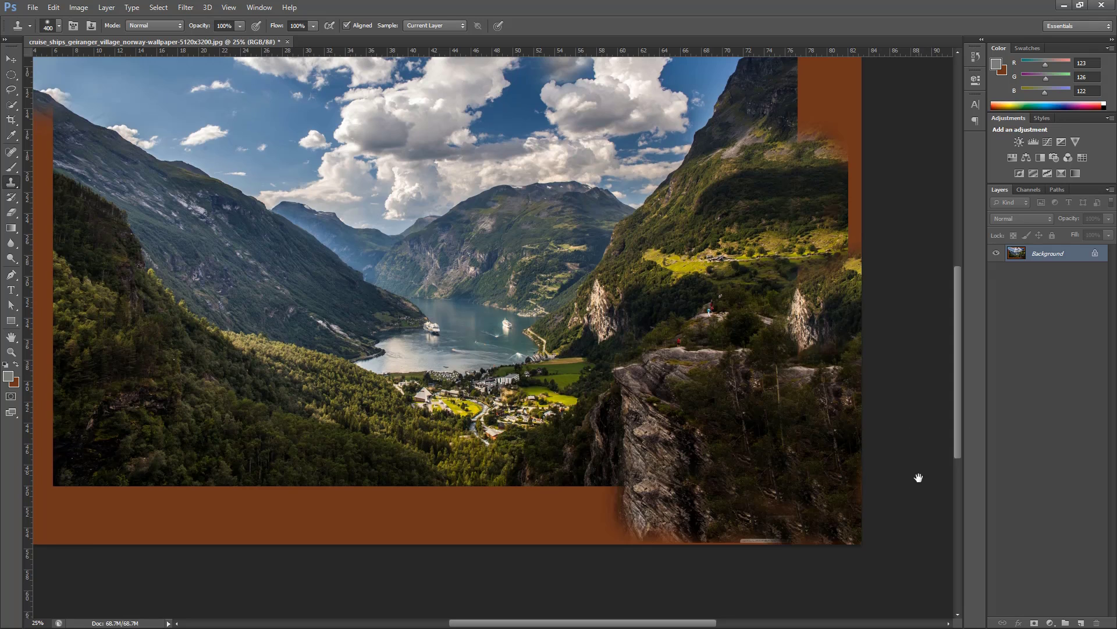
- Save the photo and switch to After Effects to check the updated land composition
{"action": "scroll", "coordinate": [918, 476], "scroll_direction": "up", "scroll_amount": 5}
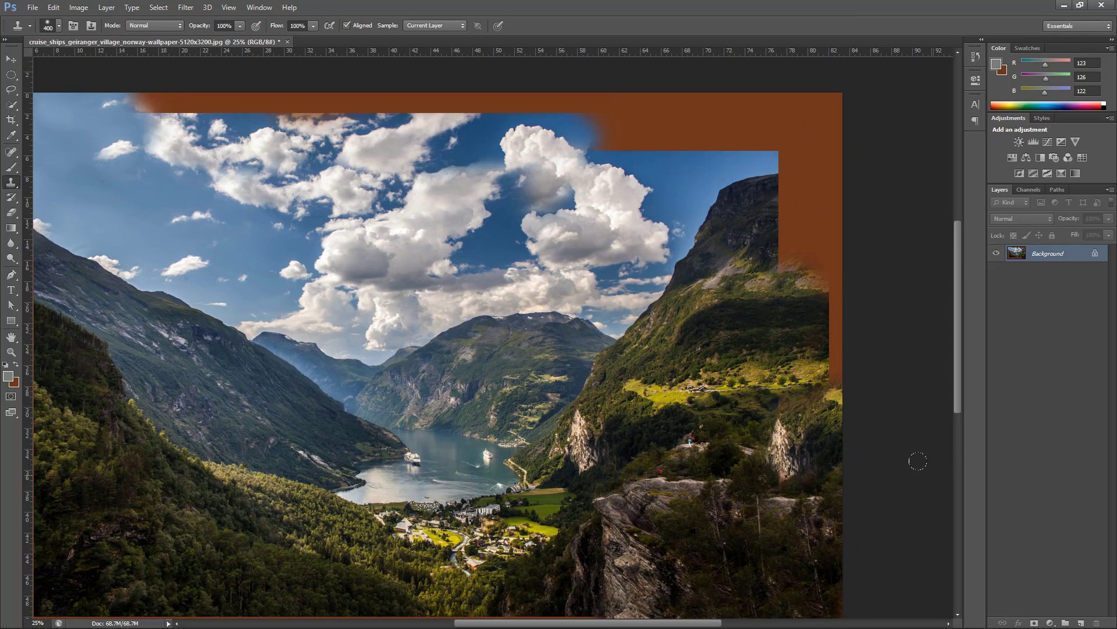
{"action": "key", "text": "ctrl+s"}
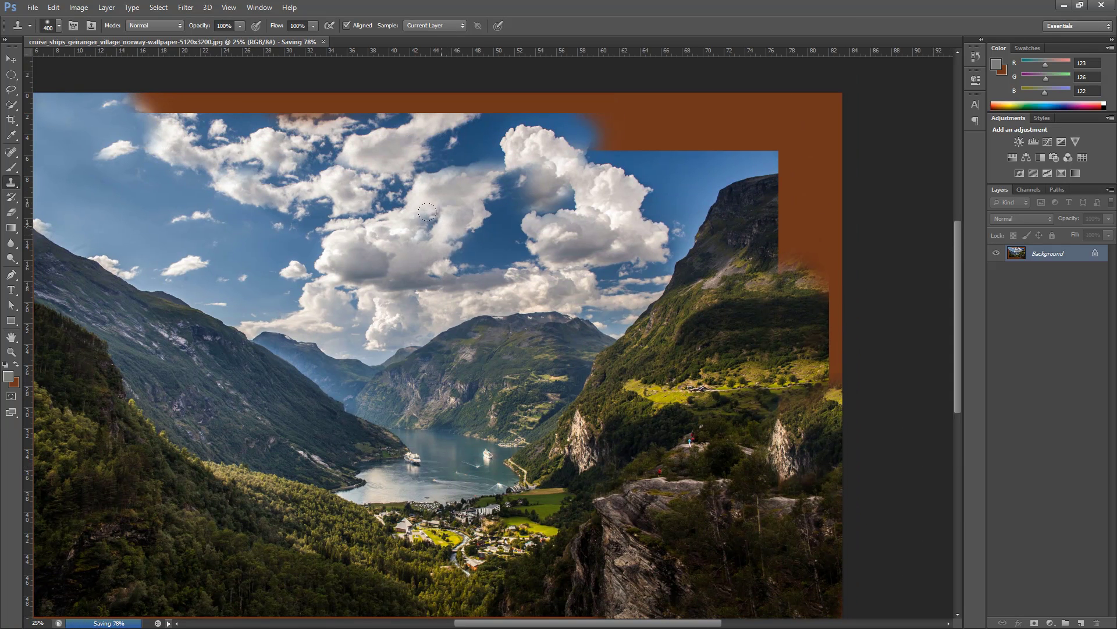
{"action": "key", "text": "alt+Tab"}
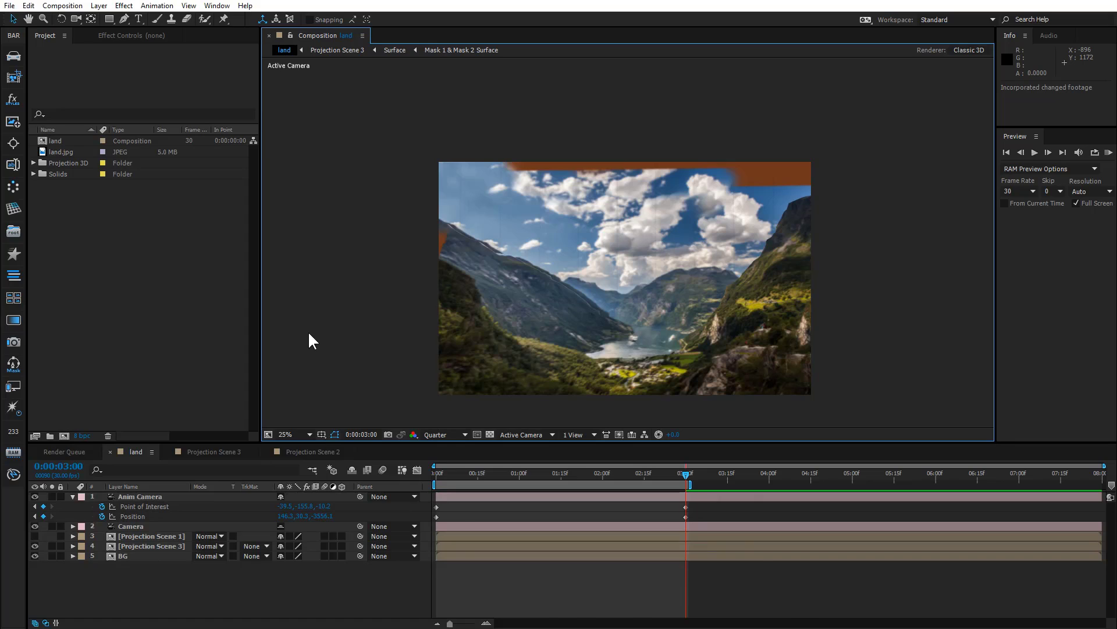
- Return to Photoshop and clone clouds over the rest of the upper border and into the upper-right corner
{"action": "key", "text": "alt+Tab"}
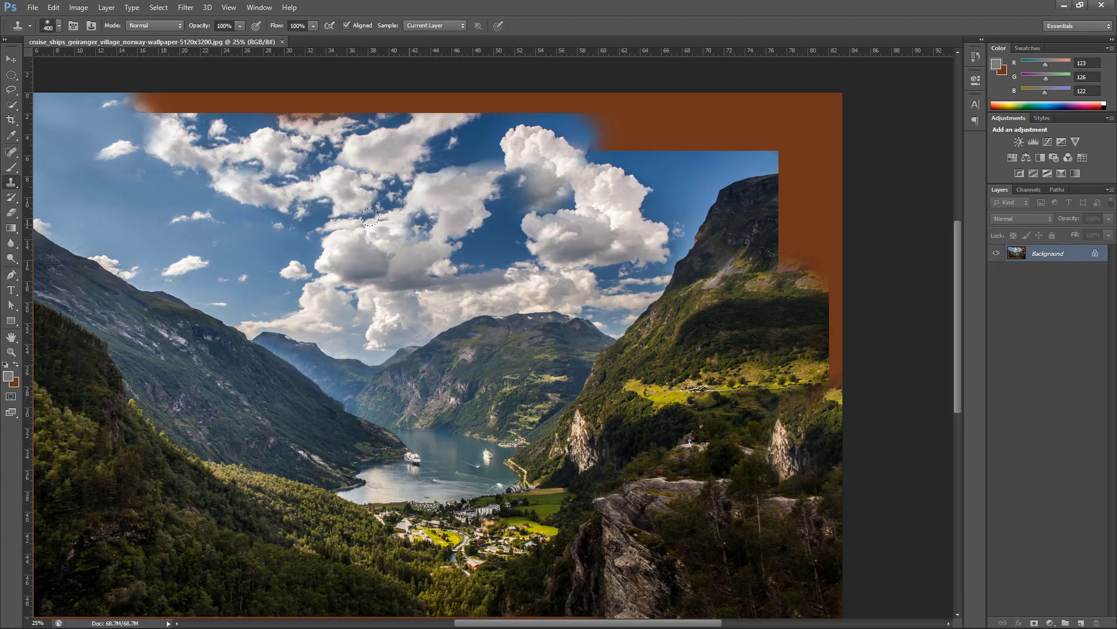
{"action": "left_click", "coordinate": [236, 197], "text": "alt"}
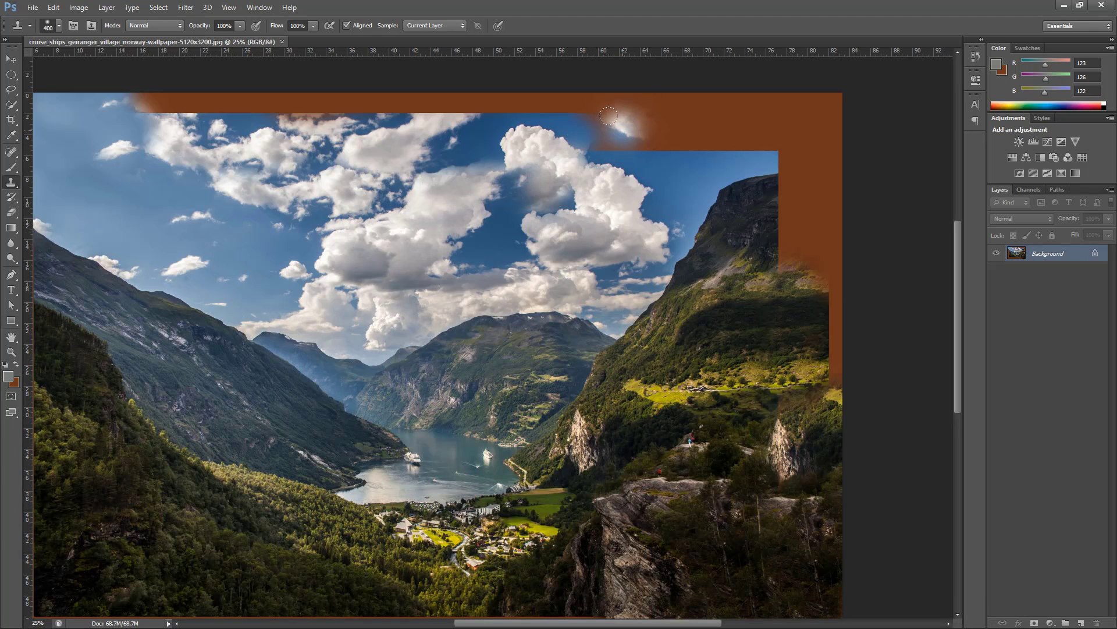
{"action": "mouse_move", "coordinate": [626, 125]}
{"action": "left_mouse_down"}
{"action": "mouse_move", "coordinate": [791, 120]}
{"action": "mouse_move", "coordinate": [607, 93]}
{"action": "mouse_move", "coordinate": [270, 97]}
{"action": "mouse_move", "coordinate": [350, 90]}
{"action": "mouse_move", "coordinate": [264, 87]}
{"action": "mouse_move", "coordinate": [385, 100]}
{"action": "mouse_move", "coordinate": [471, 84]}
{"action": "left_mouse_up"}
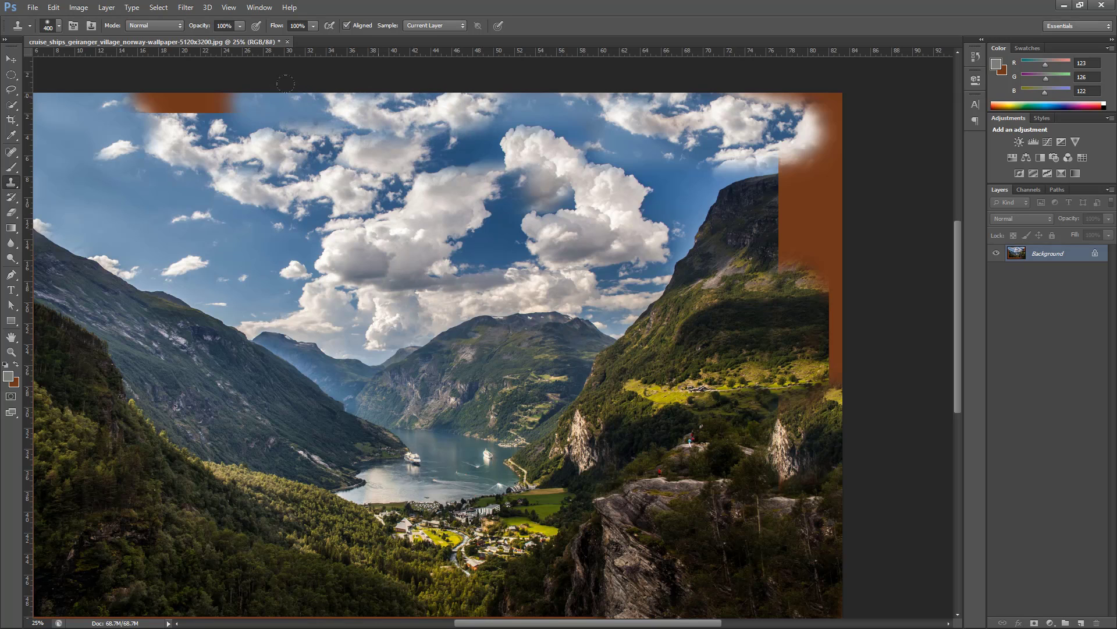
{"action": "mouse_move", "coordinate": [230, 104]}
{"action": "left_mouse_down"}
{"action": "mouse_move", "coordinate": [145, 105]}
{"action": "mouse_move", "coordinate": [222, 102]}
{"action": "left_mouse_up"}
{"action": "mouse_move", "coordinate": [826, 125]}
{"action": "left_mouse_down"}
{"action": "mouse_move", "coordinate": [806, 102]}
{"action": "mouse_move", "coordinate": [832, 82]}
{"action": "mouse_move", "coordinate": [721, 98]}
{"action": "mouse_move", "coordinate": [845, 83]}
{"action": "left_mouse_up"}
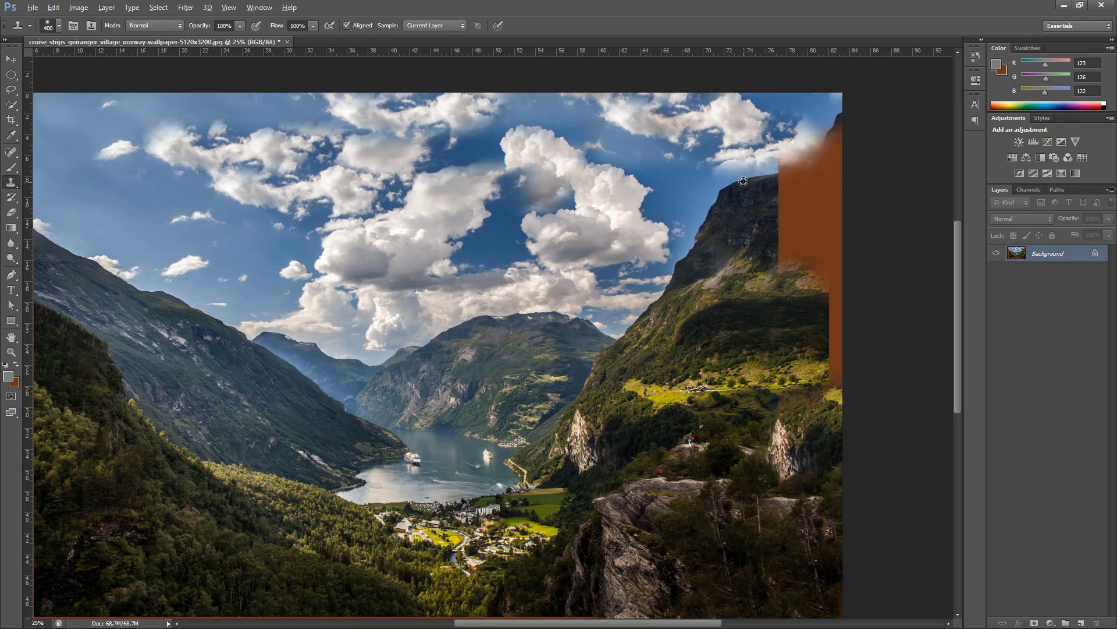
- Clone the right mountain's summit ridge outward into the right border, stepping back from the last clone edit
{"action": "left_click", "coordinate": [763, 181], "text": "alt"}
{"action": "left_click", "coordinate": [794, 172]}
{"action": "left_click", "coordinate": [791, 170]}
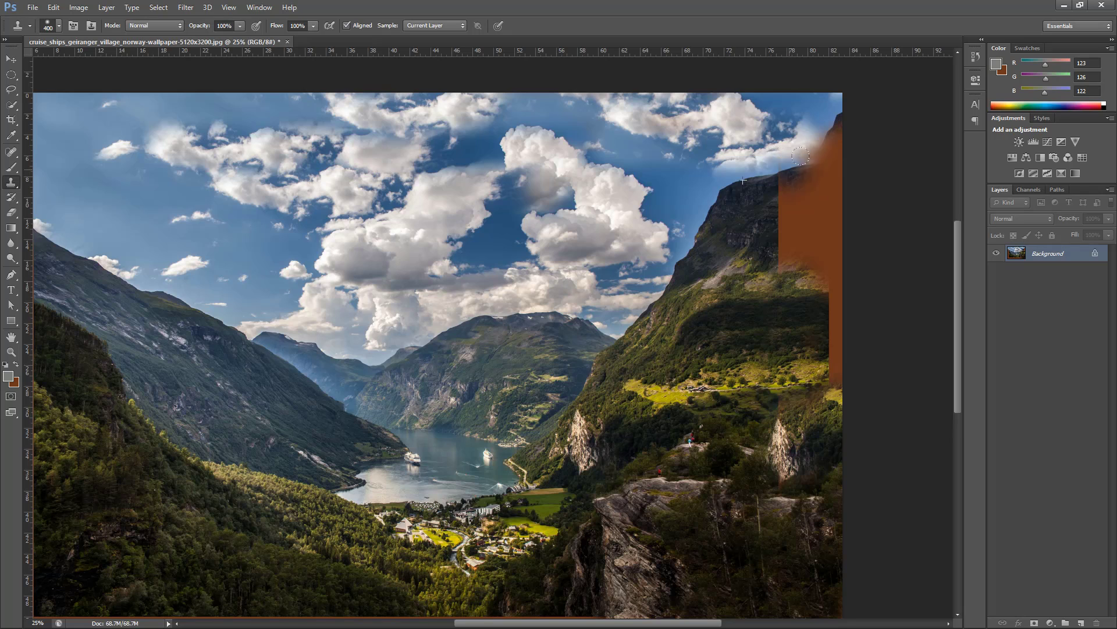
{"action": "left_click_drag", "start_coordinate": [800, 156], "coordinate": [871, 152]}
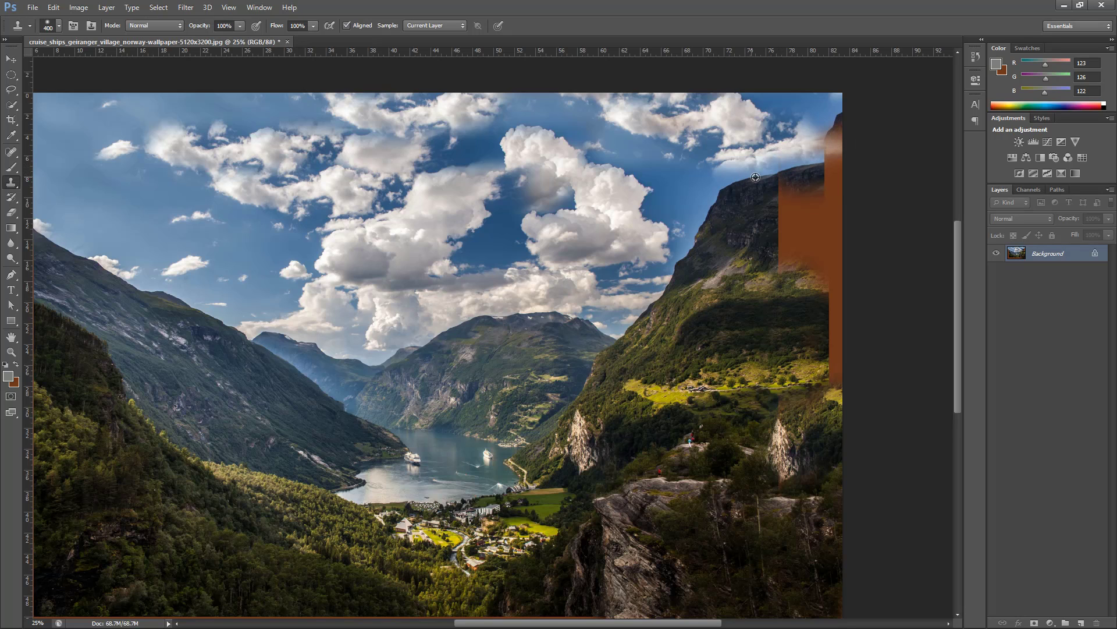
{"action": "left_click", "coordinate": [755, 177], "text": "alt"}
{"action": "left_click", "coordinate": [771, 174]}
{"action": "left_click_drag", "start_coordinate": [792, 152], "coordinate": [845, 150]}
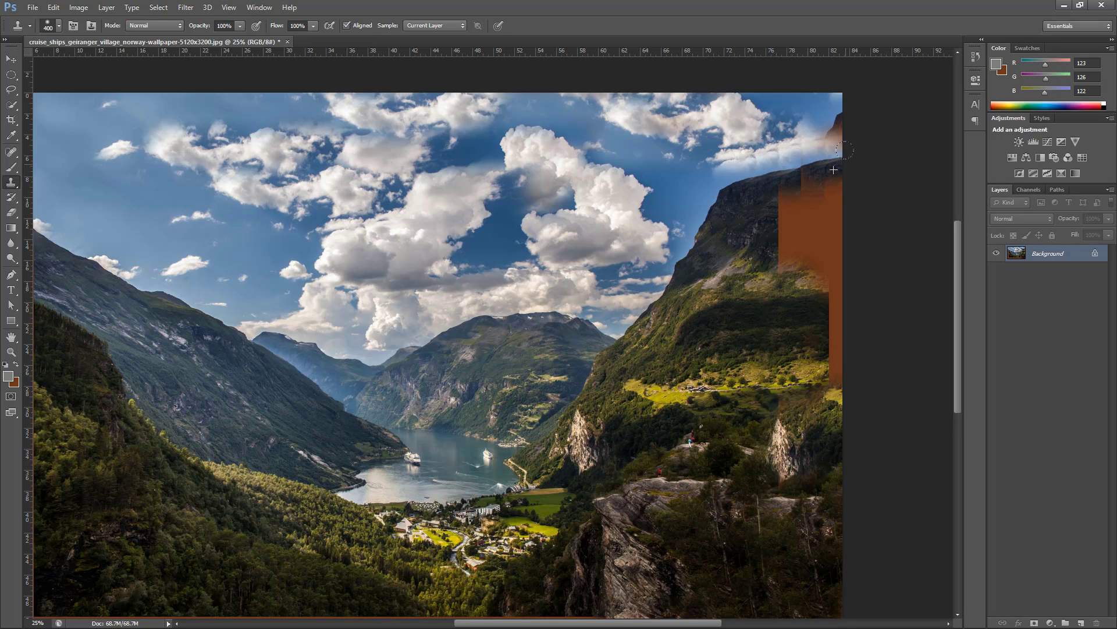
{"action": "key", "text": "alt"}
{"action": "key", "text": "ctrl+alt+z"}
- Clone the right mountain's green slope and dark rock over the remaining border area below its ridge
{"action": "mouse_move", "coordinate": [747, 284]}
{"action": "left_mouse_down"}
{"action": "mouse_move", "coordinate": [780, 259]}
{"action": "mouse_move", "coordinate": [780, 191]}
{"action": "mouse_move", "coordinate": [831, 258]}
{"action": "mouse_move", "coordinate": [869, 264]}
{"action": "mouse_move", "coordinate": [828, 354]}
{"action": "mouse_move", "coordinate": [843, 267]}
{"action": "left_mouse_up"}
{"action": "left_click", "coordinate": [776, 333], "text": "alt"}
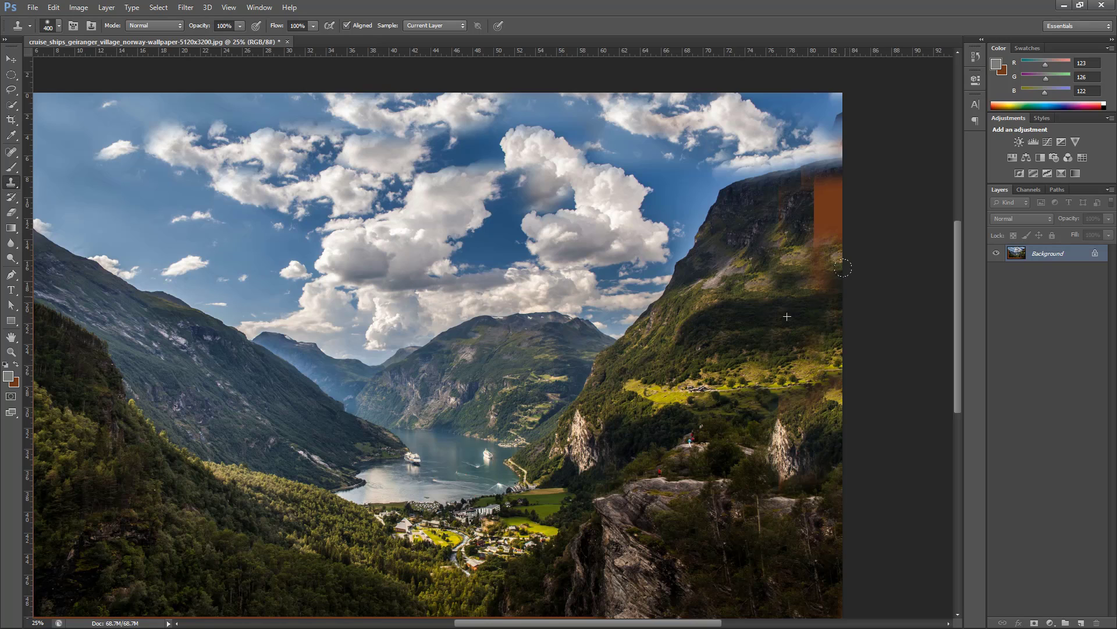
{"action": "left_click", "coordinate": [739, 222], "text": "alt"}
{"action": "left_click_drag", "start_coordinate": [818, 178], "coordinate": [816, 206]}
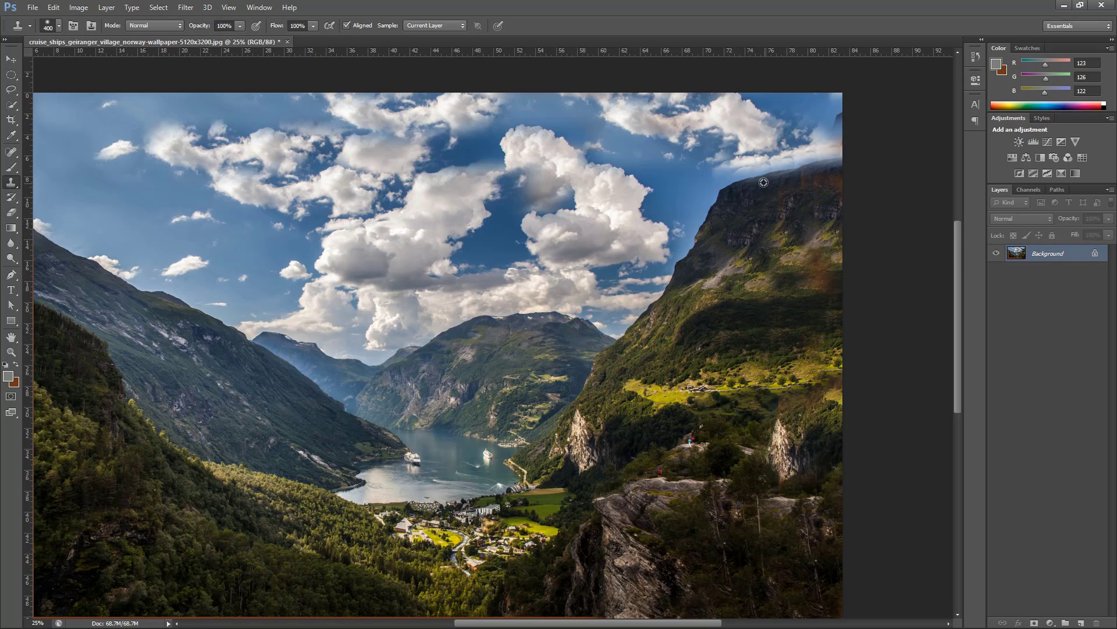
- Clean up the right mountain's extended ridge line and clone sky over the stray patch in the upper-right corner
{"action": "mouse_move", "coordinate": [770, 158]}
{"action": "left_mouse_down"}
{"action": "mouse_move", "coordinate": [824, 151]}
{"action": "mouse_move", "coordinate": [800, 159]}
{"action": "mouse_move", "coordinate": [810, 149]}
{"action": "left_mouse_up"}
{"action": "left_click", "coordinate": [766, 181], "text": "alt"}
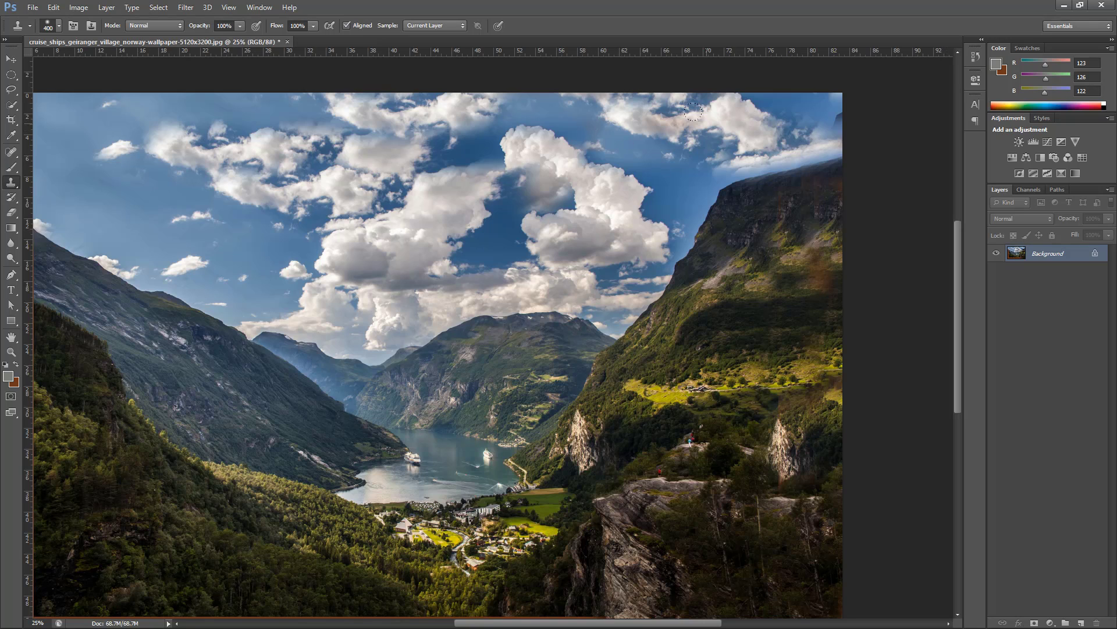
{"action": "mouse_move", "coordinate": [692, 111]}
{"action": "left_mouse_down"}
{"action": "mouse_move", "coordinate": [766, 141]}
{"action": "mouse_move", "coordinate": [835, 131]}
{"action": "left_mouse_up"}
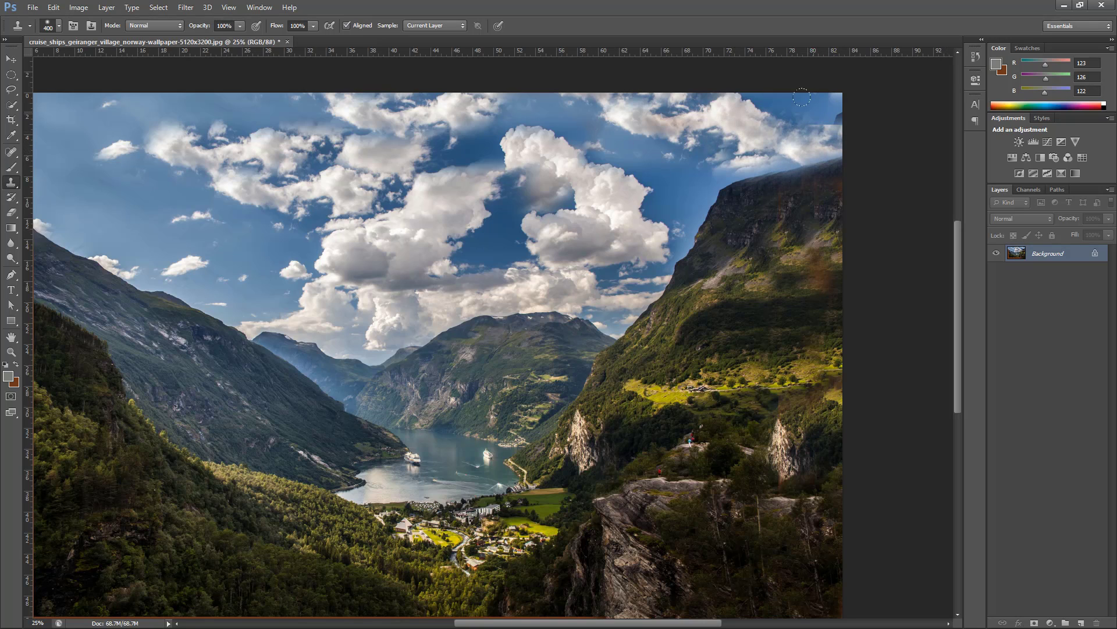
- Clone the left mountain's slope and the top edge of the forested hill into the left border
{"action": "left_click_drag", "start_coordinate": [431, 473], "coordinate": [512, 335]}
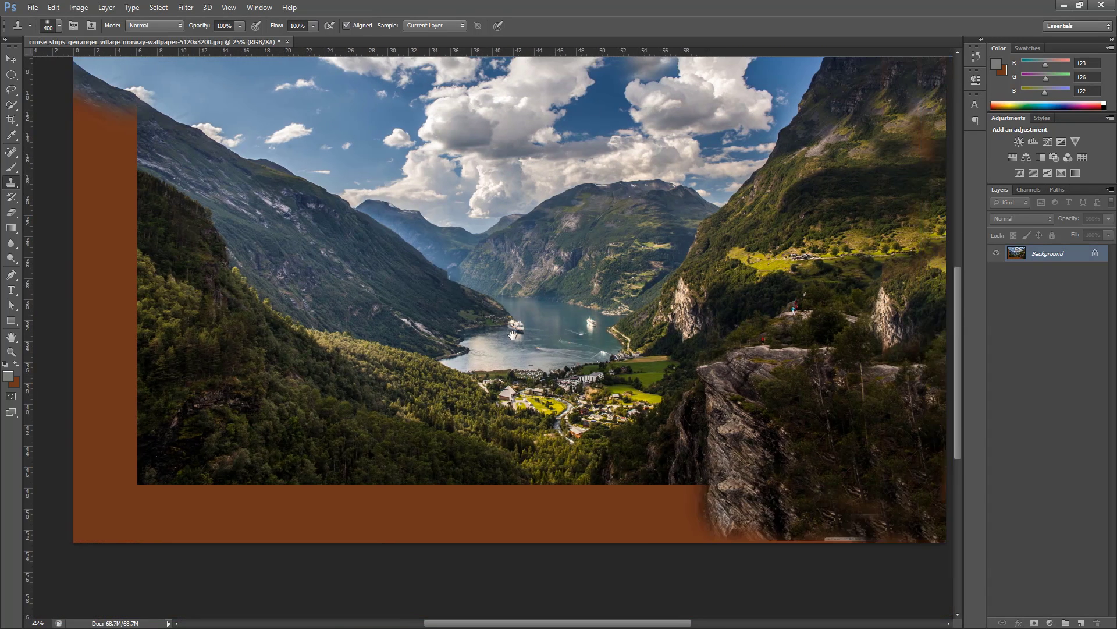
{"action": "left_click_drag", "start_coordinate": [186, 256], "coordinate": [295, 361]}
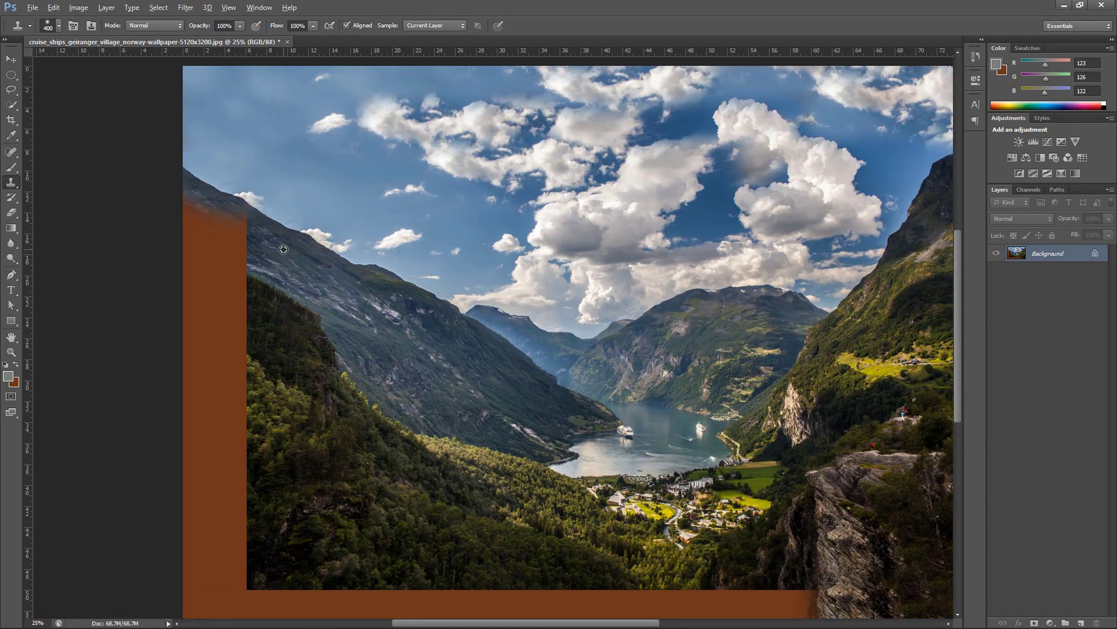
{"action": "left_click", "coordinate": [283, 249], "text": "alt"}
{"action": "left_click_drag", "start_coordinate": [205, 205], "coordinate": [162, 190]}
{"action": "left_click", "coordinate": [284, 256], "text": "alt"}
{"action": "mouse_move", "coordinate": [232, 232]}
{"action": "left_mouse_down"}
{"action": "mouse_move", "coordinate": [239, 243]}
{"action": "mouse_move", "coordinate": [188, 217]}
{"action": "left_mouse_up"}
{"action": "mouse_move", "coordinate": [224, 261]}
{"action": "left_mouse_down"}
{"action": "mouse_move", "coordinate": [236, 266]}
{"action": "mouse_move", "coordinate": [152, 224]}
{"action": "left_mouse_up"}
{"action": "left_click", "coordinate": [272, 288], "text": "alt"}
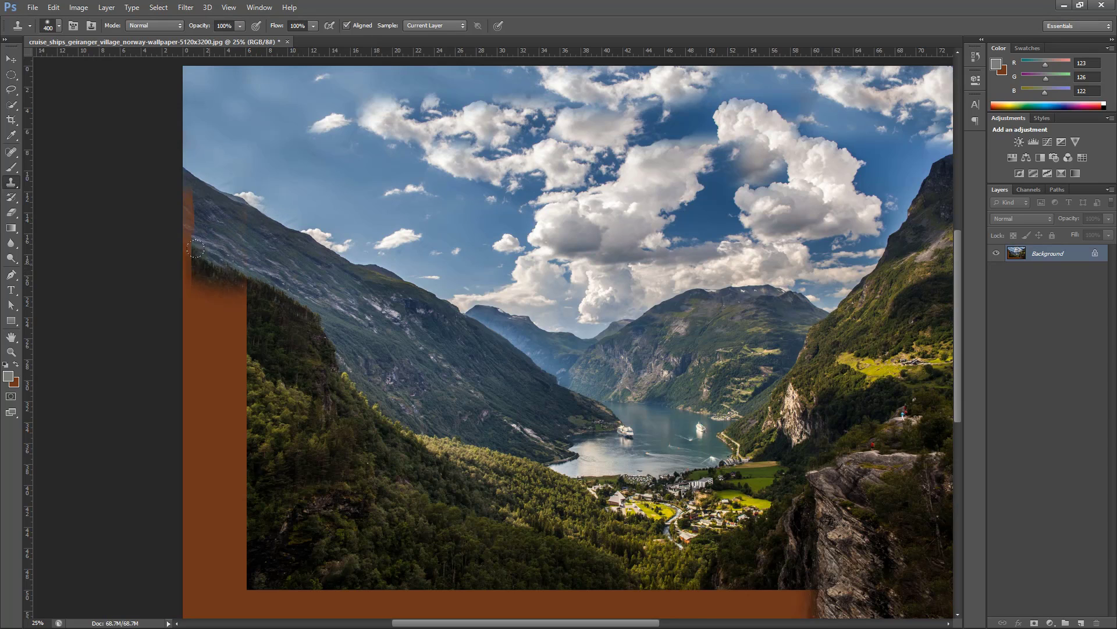
{"action": "left_click_drag", "start_coordinate": [211, 260], "coordinate": [165, 192]}
- Save the retouched photo and return to After Effects to view the refreshed land composition
{"action": "key", "text": "ctrl+s"}
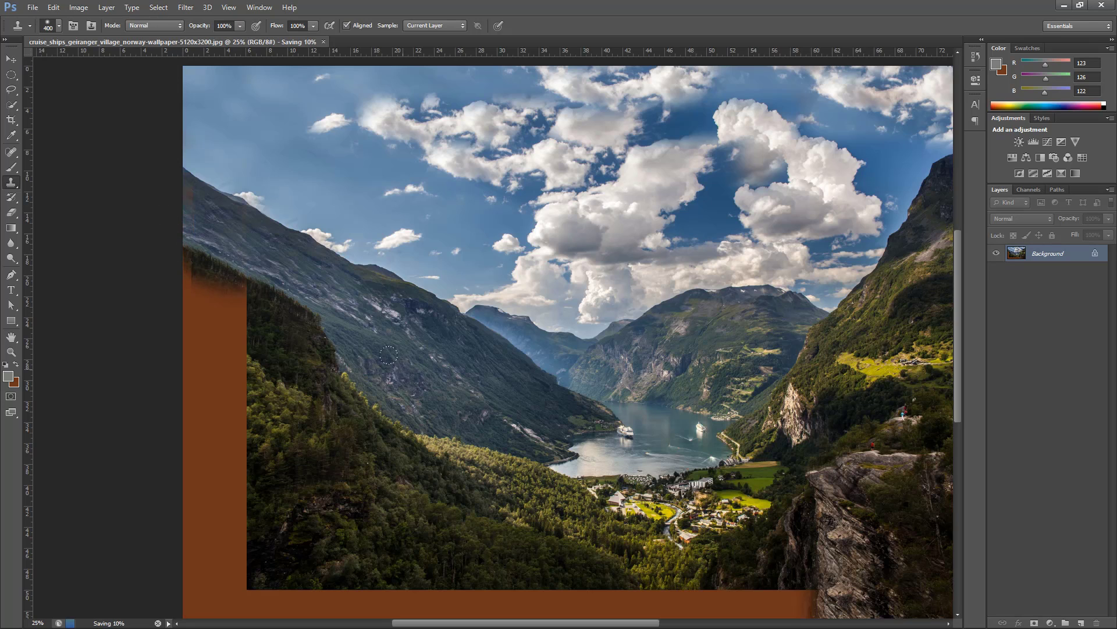
{"action": "left_click", "coordinate": [187, 618]}
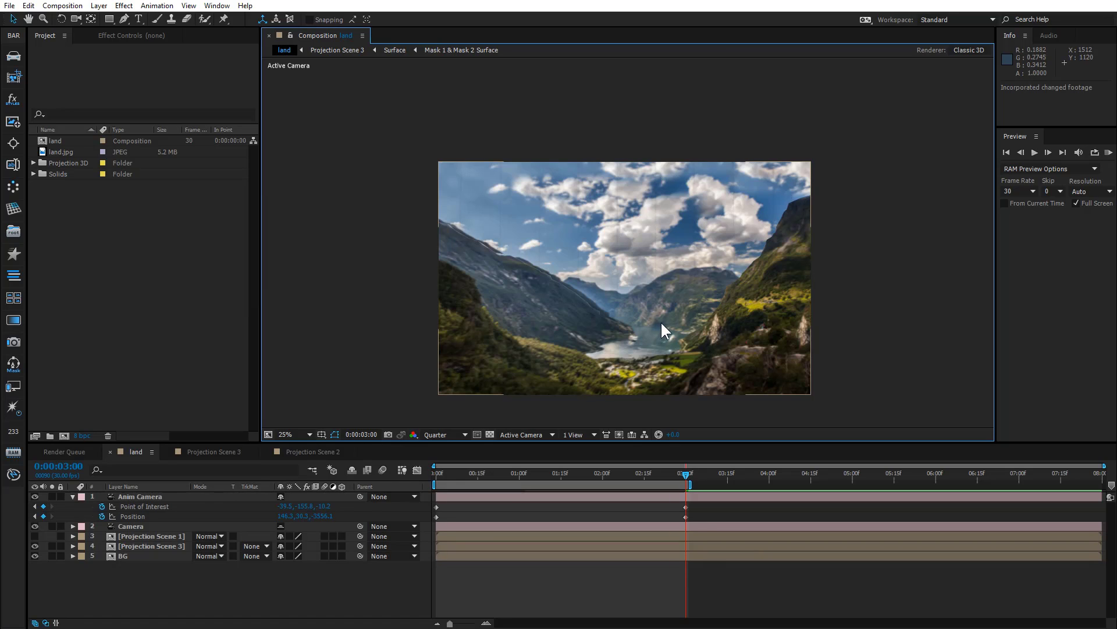
- Set the preview resolution to Full and examine the retouched clouds and mountain edges of the land composition up close
{"action": "key", "text": "h"}
{"action": "left_click_drag", "start_coordinate": [631, 338], "coordinate": [584, 307]}
{"action": "key", "text": "v"}
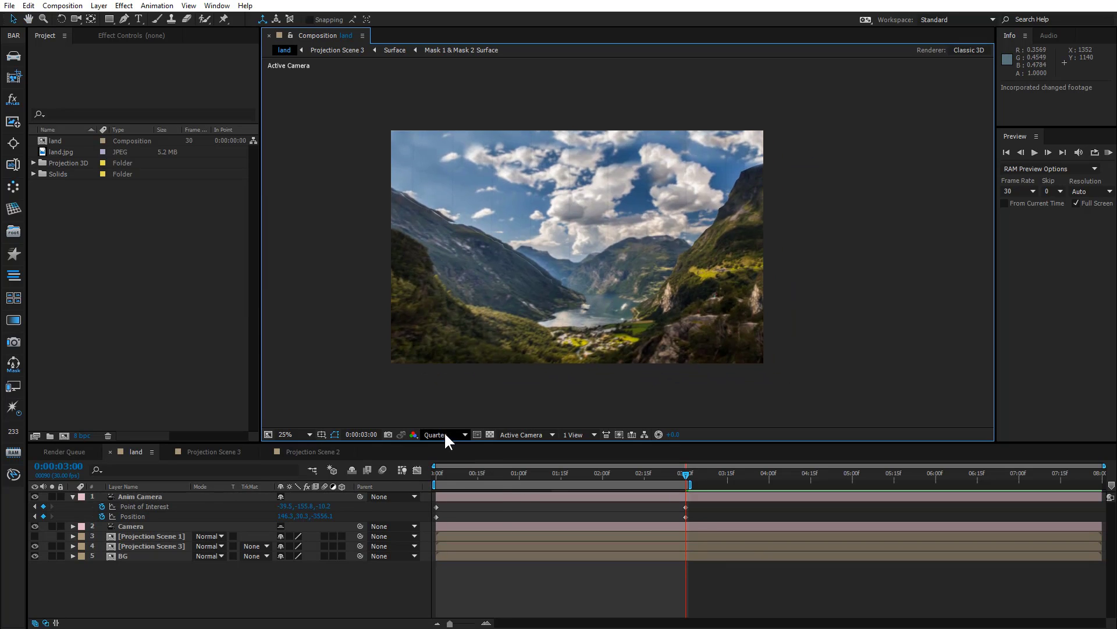
{"action": "left_click", "coordinate": [446, 432]}
{"action": "left_click", "coordinate": [449, 460]}
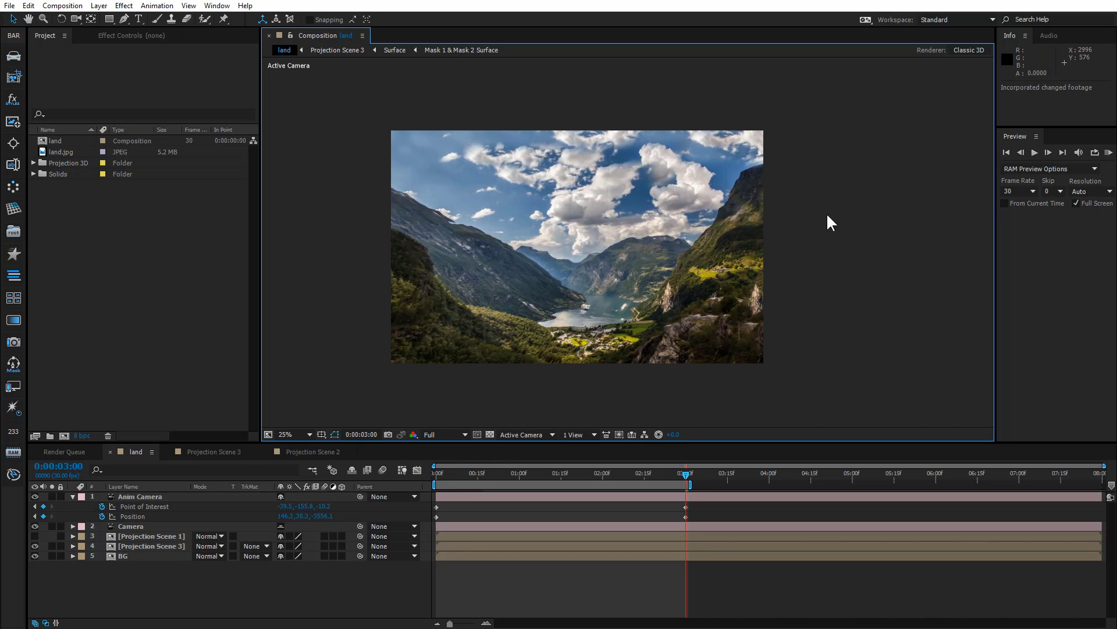
{"action": "scroll", "coordinate": [828, 216], "scroll_direction": "up", "scroll_amount": 2}
{"action": "key", "text": "grave"}
{"action": "scroll", "coordinate": [802, 330], "scroll_direction": "up", "scroll_amount": 1}
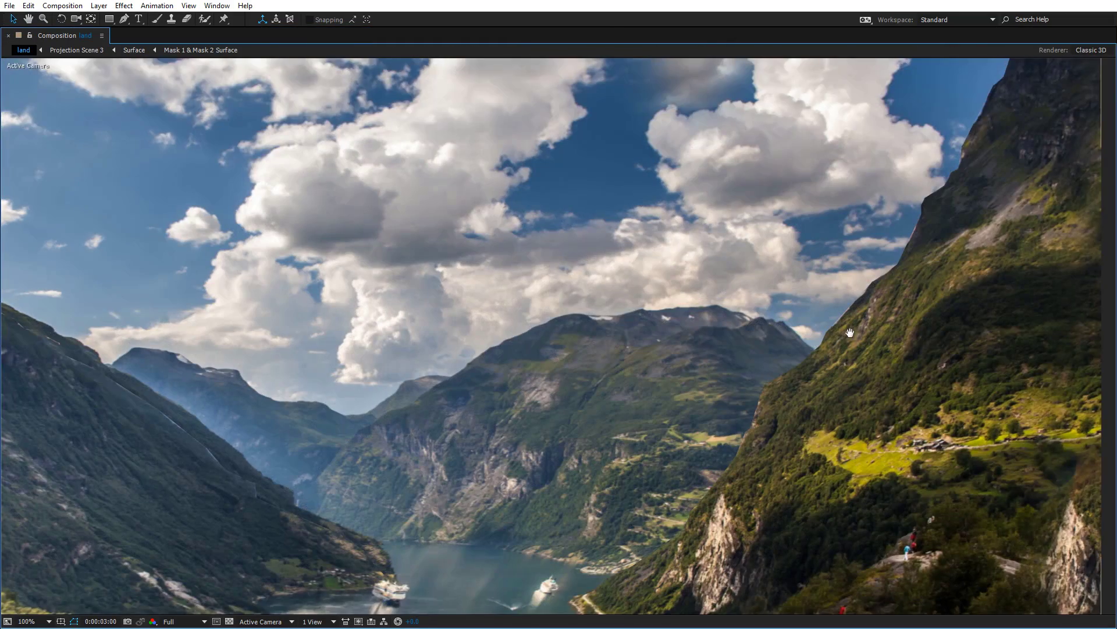
{"action": "left_click_drag", "start_coordinate": [849, 332], "coordinate": [1001, 203]}
{"action": "left_click_drag", "start_coordinate": [403, 67], "coordinate": [592, 454]}
{"action": "scroll", "coordinate": [593, 445], "scroll_direction": "down", "scroll_amount": 1}
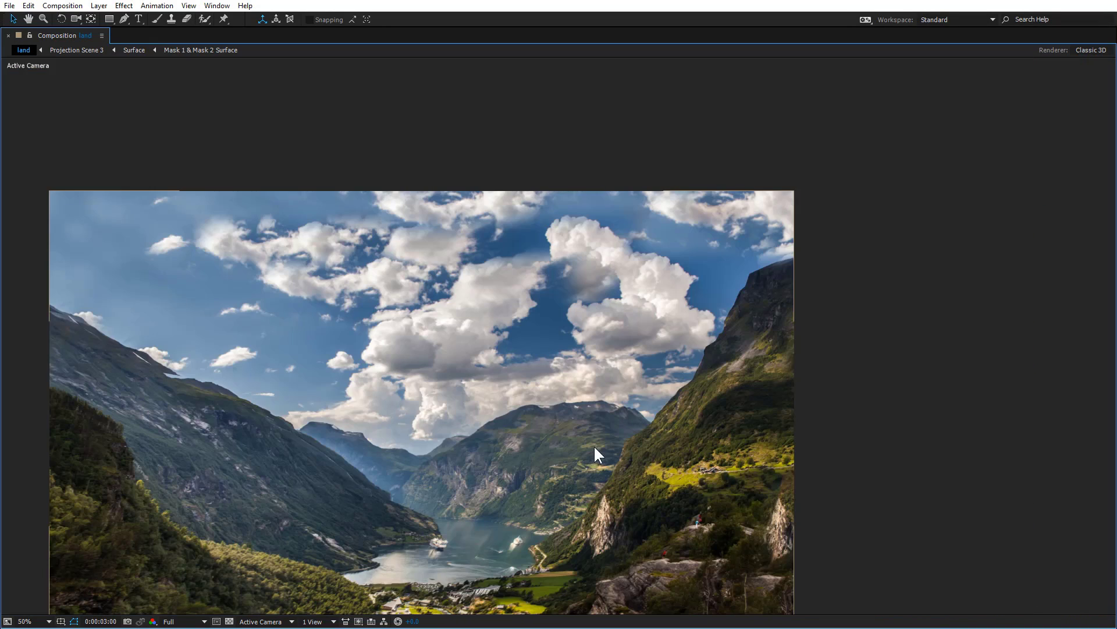
{"action": "left_click_drag", "start_coordinate": [509, 493], "coordinate": [622, 425]}
{"action": "key", "text": "grave"}
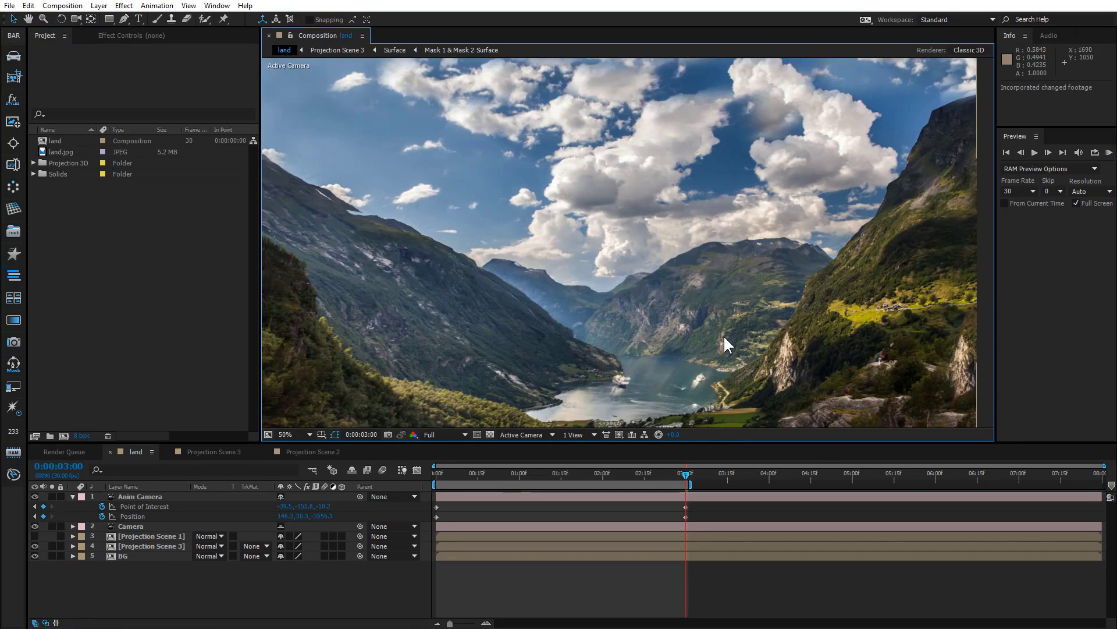
{"action": "scroll", "coordinate": [724, 334], "scroll_direction": "down", "scroll_amount": 1}
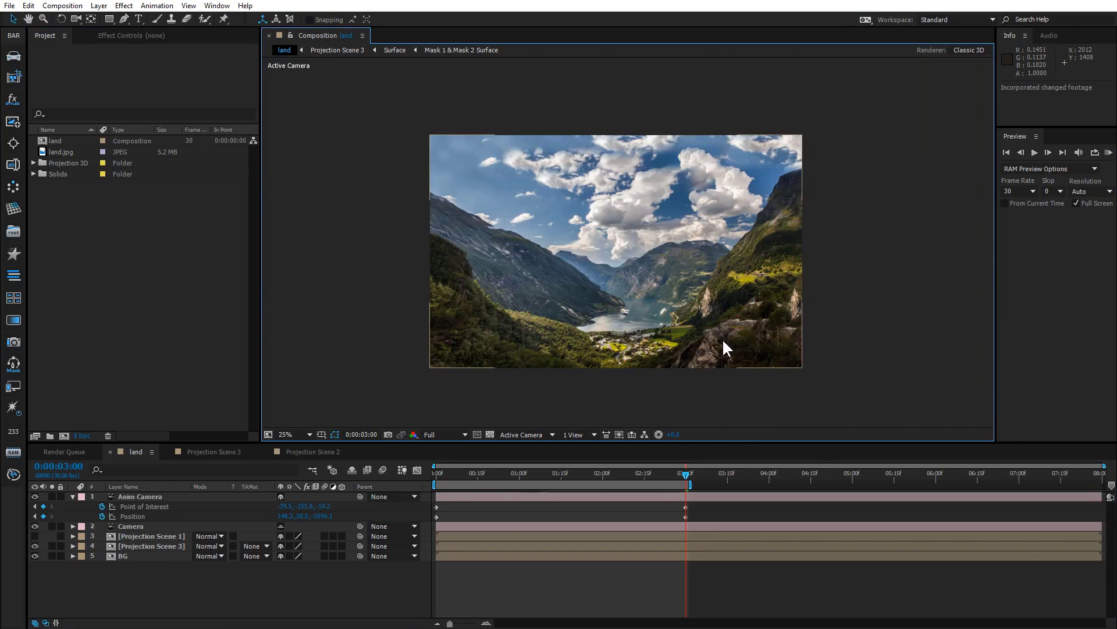
- Play a RAM preview of the camera animation from the beginning and stop it
{"action": "left_click", "coordinate": [437, 482]}
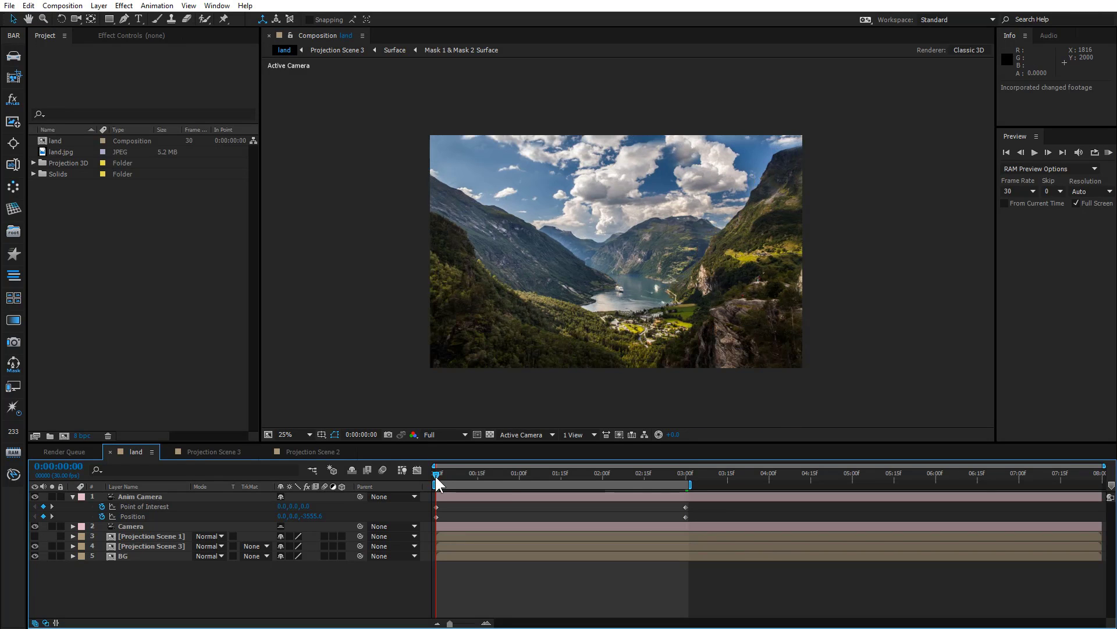
{"action": "key", "text": "KP_0"}
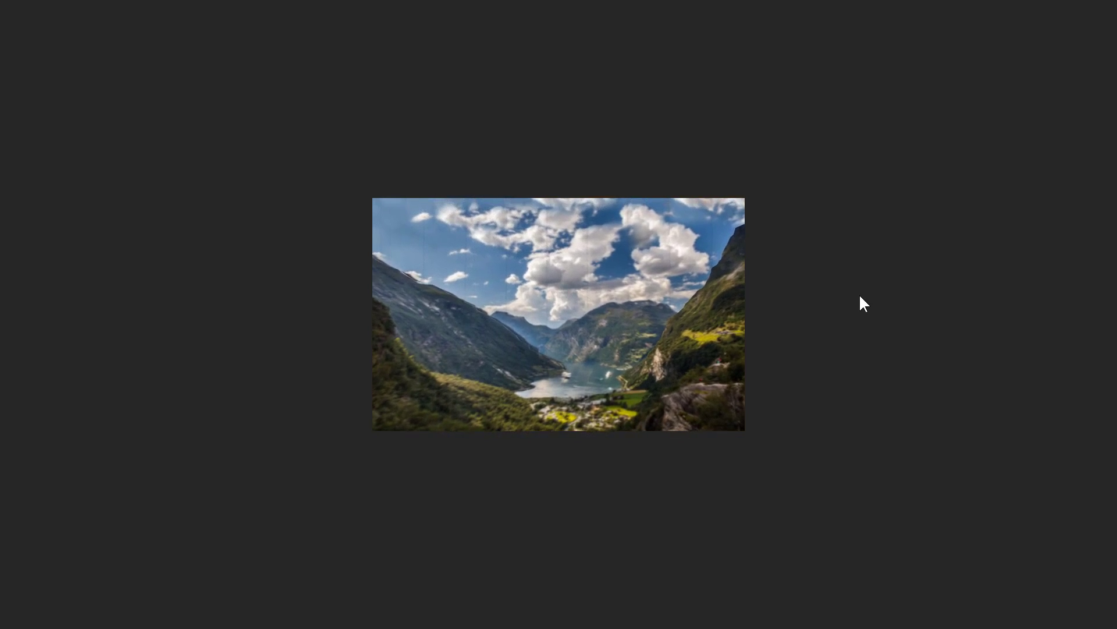
{"action": "key", "text": "space"}
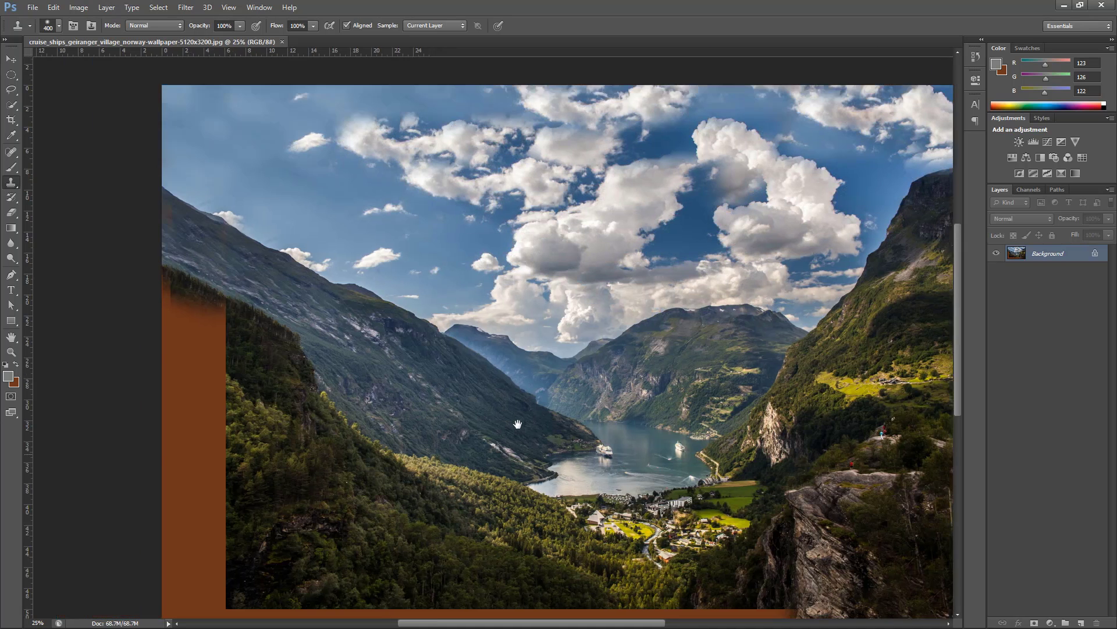
- In Photoshop, reduce the Clone Stamp brush to 90 and clone the distant blue mountain and sky over the lower half of the left mountain's ridge
{"action": "mouse_move", "coordinate": [517, 424]}
{"action": "left_mouse_down"}
{"action": "mouse_move", "coordinate": [529, 433]}
{"action": "mouse_move", "coordinate": [541, 399]}
{"action": "mouse_move", "coordinate": [485, 364]}
{"action": "left_mouse_up"}
{"action": "key", "text": "bracketleft"}
{"action": "key", "text": "bracketleft"}
{"action": "key", "text": "bracketleft"}
{"action": "key", "text": "bracketleft"}
{"action": "key", "text": "bracketleft"}
{"action": "key", "text": "bracketleft"}
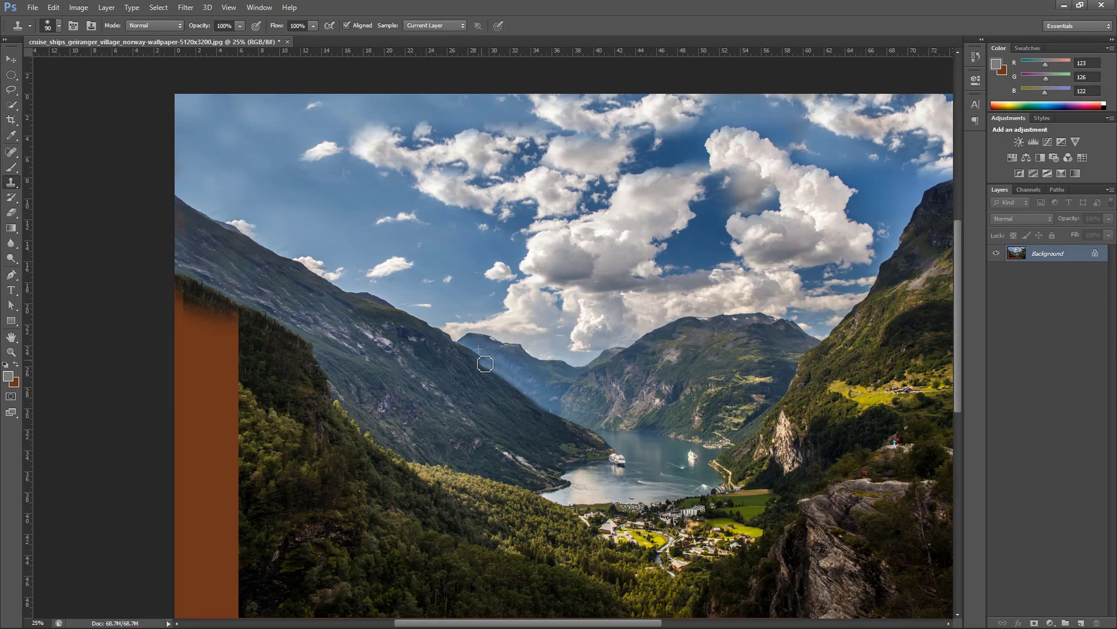
{"action": "left_click", "coordinate": [519, 385]}
{"action": "left_click", "coordinate": [519, 383], "text": "alt"}
{"action": "left_click_drag", "start_coordinate": [486, 364], "coordinate": [471, 355]}
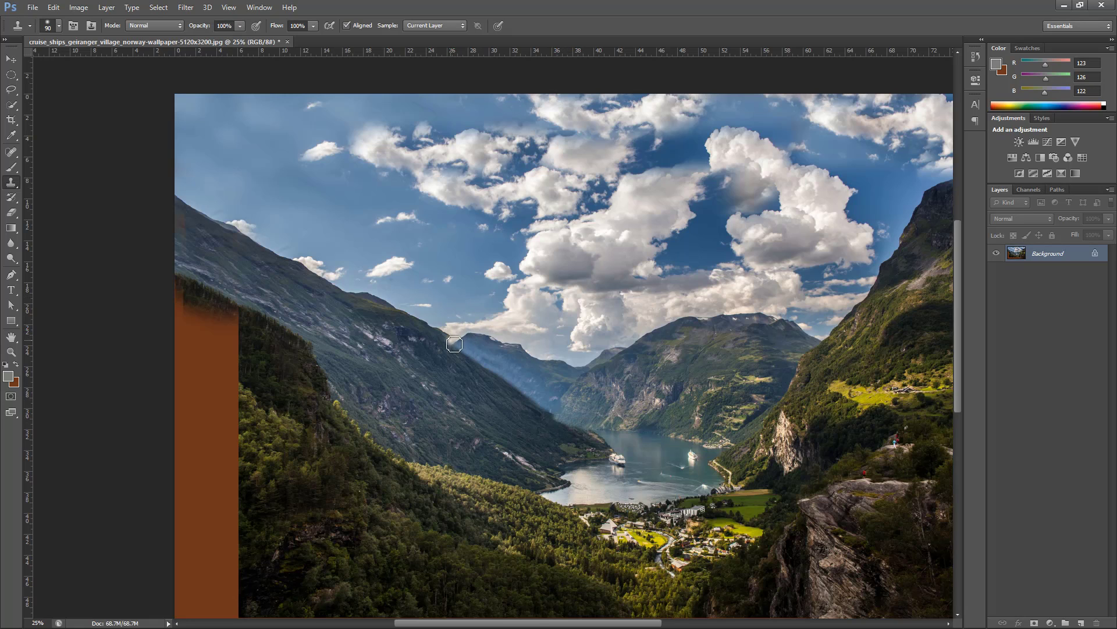
{"action": "mouse_move", "coordinate": [438, 333]}
{"action": "left_mouse_down"}
{"action": "mouse_move", "coordinate": [407, 318]}
{"action": "mouse_move", "coordinate": [444, 323]}
{"action": "mouse_move", "coordinate": [410, 322]}
{"action": "mouse_move", "coordinate": [381, 303]}
{"action": "mouse_move", "coordinate": [447, 323]}
{"action": "mouse_move", "coordinate": [418, 323]}
{"action": "mouse_move", "coordinate": [377, 299]}
{"action": "mouse_move", "coordinate": [442, 315]}
{"action": "mouse_move", "coordinate": [348, 296]}
{"action": "mouse_move", "coordinate": [386, 316]}
{"action": "left_mouse_up"}
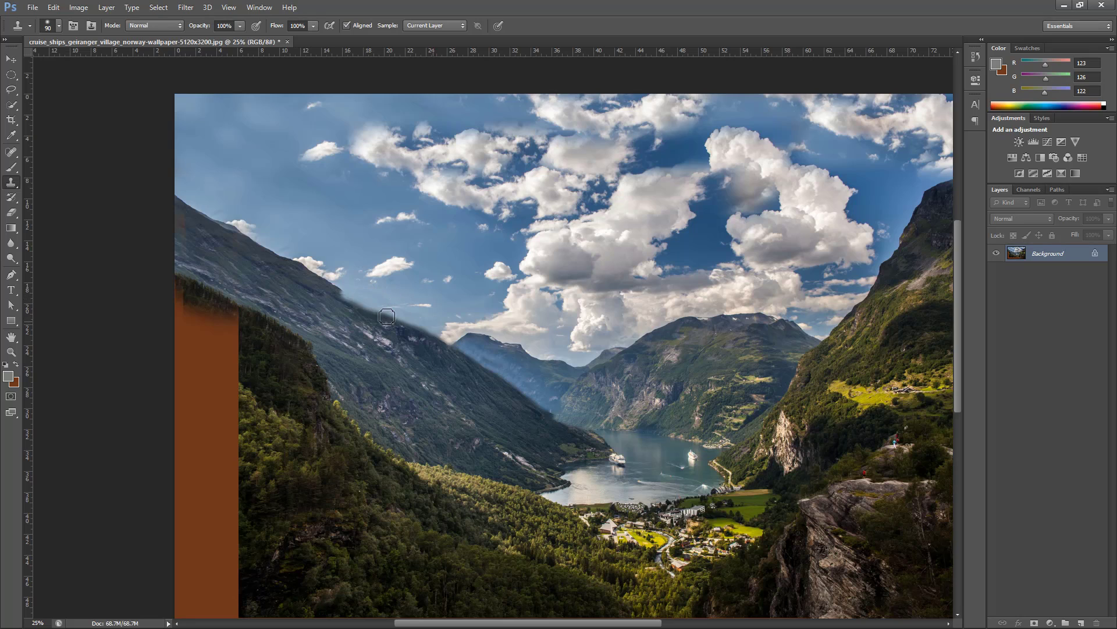
- Clone sky over the upper half of the left mountain's ridge to lower it, covering the leftover rock fragment by the small cloud
{"action": "left_click", "coordinate": [174, 158], "text": "alt"}
{"action": "mouse_move", "coordinate": [178, 189]}
{"action": "left_mouse_down"}
{"action": "mouse_move", "coordinate": [214, 230]}
{"action": "mouse_move", "coordinate": [217, 221]}
{"action": "mouse_move", "coordinate": [193, 216]}
{"action": "left_mouse_up"}
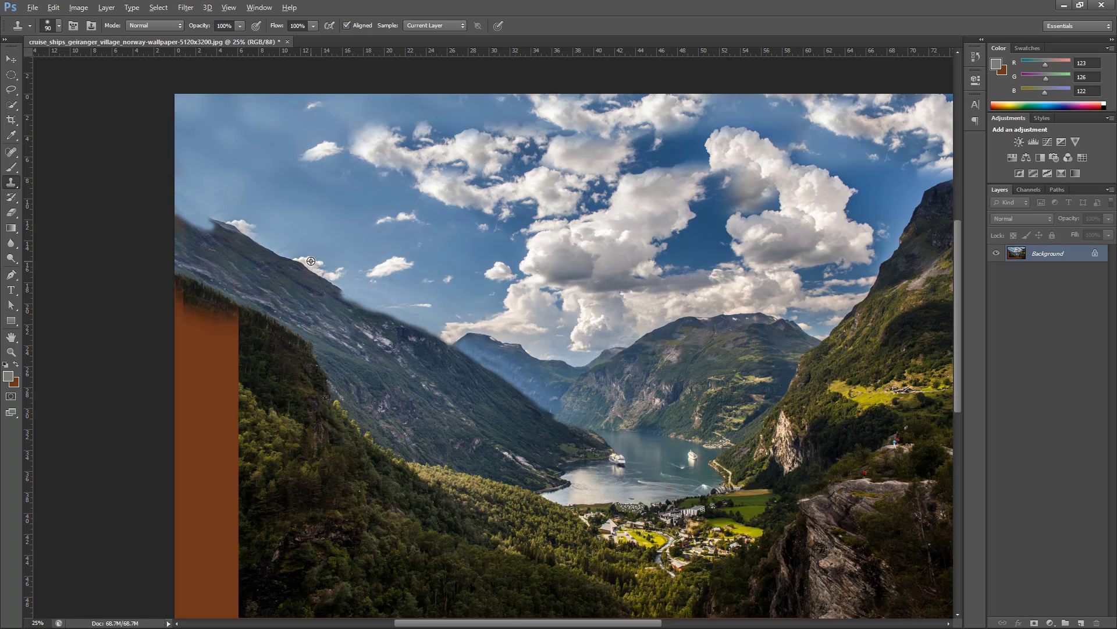
{"action": "left_click", "coordinate": [366, 290], "text": "alt"}
{"action": "mouse_move", "coordinate": [343, 293]}
{"action": "left_mouse_down"}
{"action": "mouse_move", "coordinate": [303, 269]}
{"action": "mouse_move", "coordinate": [351, 292]}
{"action": "mouse_move", "coordinate": [286, 266]}
{"action": "left_mouse_up"}
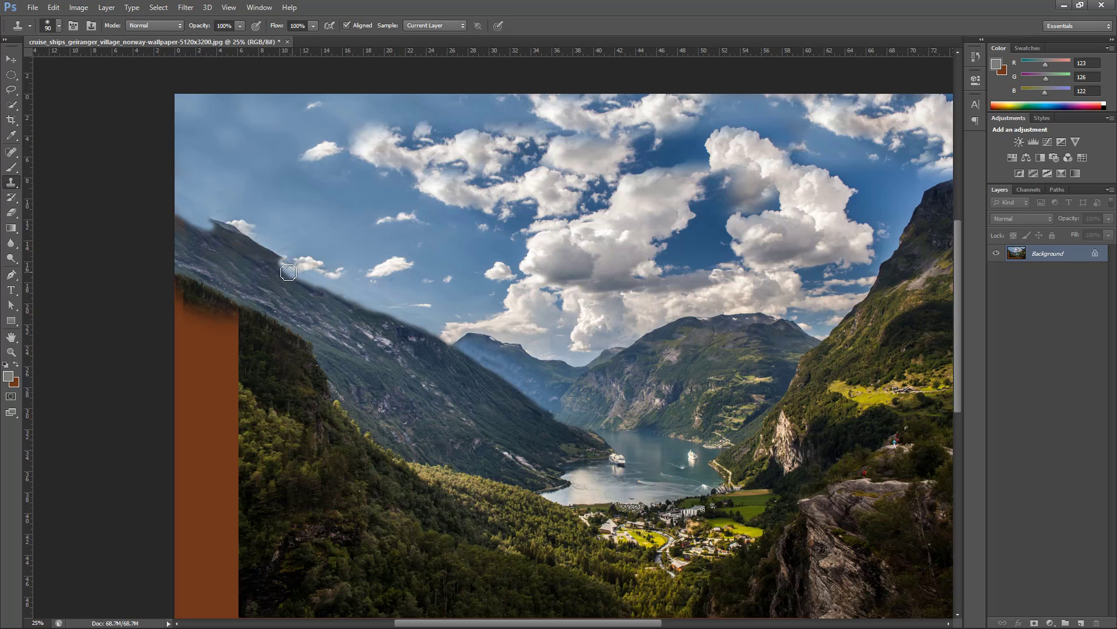
{"action": "mouse_move", "coordinate": [288, 271]}
{"action": "left_mouse_down"}
{"action": "mouse_move", "coordinate": [219, 233]}
{"action": "mouse_move", "coordinate": [280, 260]}
{"action": "mouse_move", "coordinate": [257, 249]}
{"action": "mouse_move", "coordinate": [266, 254]}
{"action": "left_mouse_up"}
{"action": "left_click", "coordinate": [290, 247], "text": "alt"}
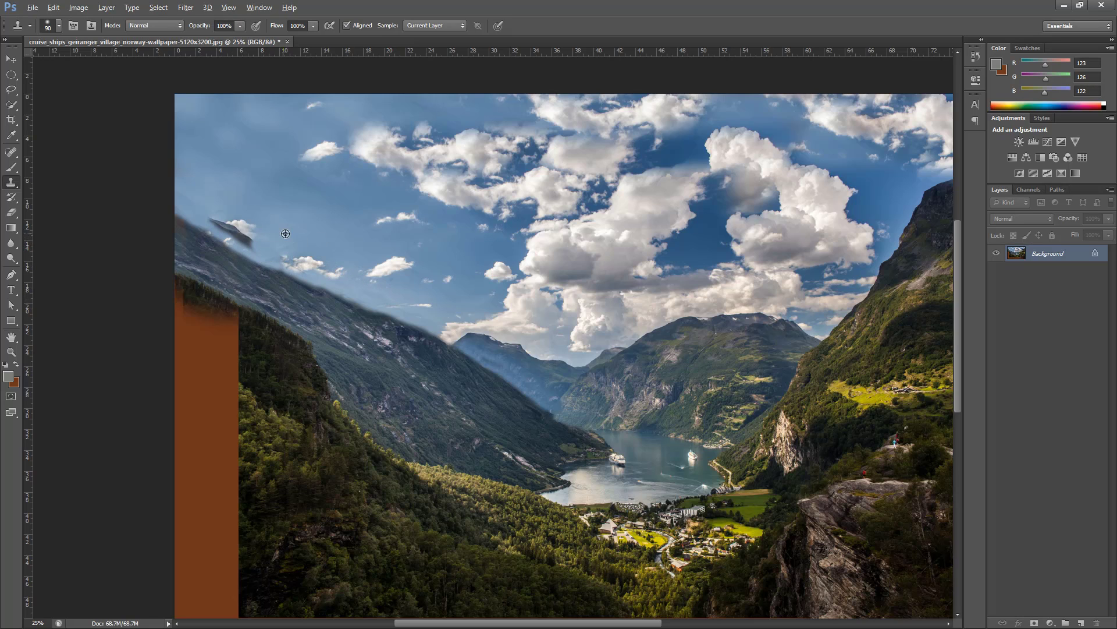
{"action": "mouse_move", "coordinate": [208, 220]}
{"action": "left_mouse_down"}
{"action": "mouse_move", "coordinate": [246, 247]}
{"action": "mouse_move", "coordinate": [178, 217]}
{"action": "mouse_move", "coordinate": [270, 243]}
{"action": "left_mouse_up"}
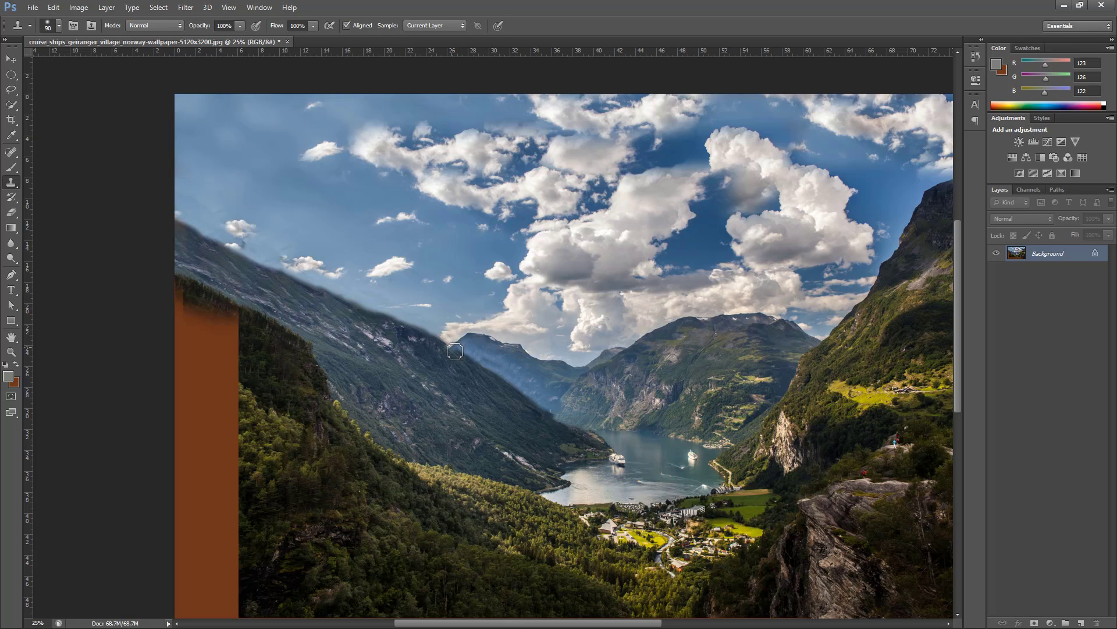
- Trim the left mountain's ridge line further by cloning the adjacent sky and distant mountain over its edge
{"action": "left_click_drag", "start_coordinate": [454, 351], "coordinate": [345, 299]}
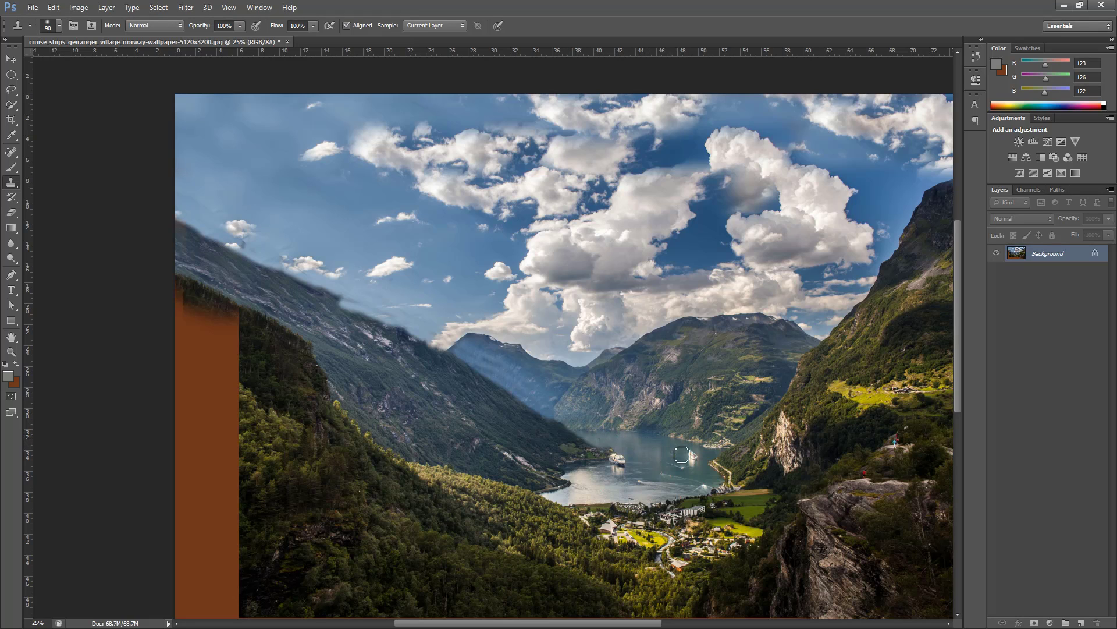
{"action": "left_click", "coordinate": [393, 294], "text": "alt"}
{"action": "key", "text": "alt"}
{"action": "left_click_drag", "start_coordinate": [349, 305], "coordinate": [305, 288]}
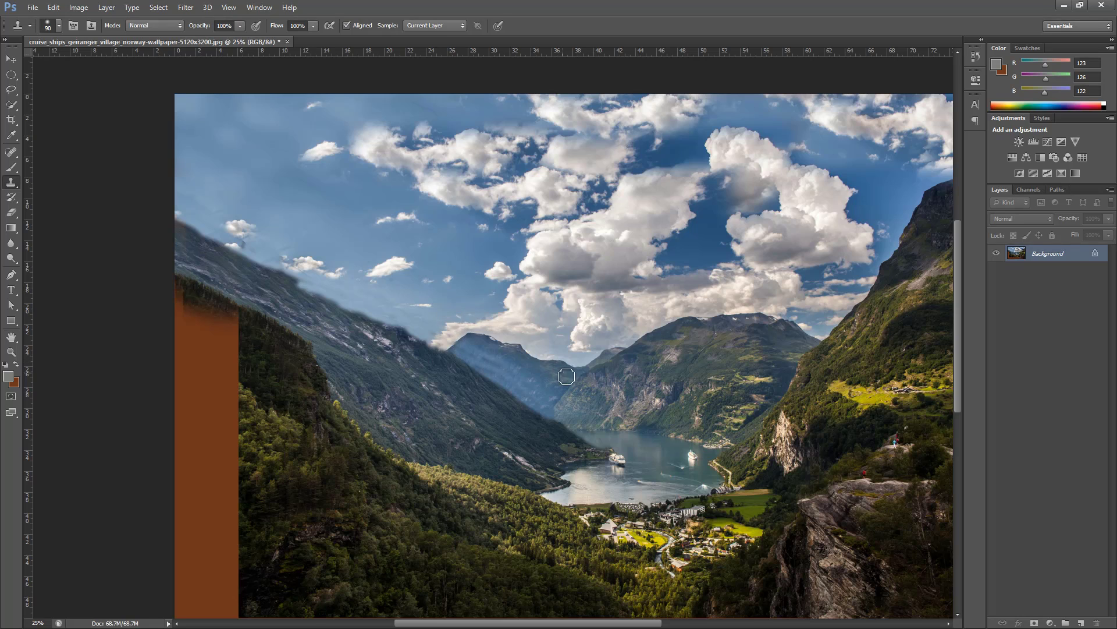
- Save the retouched photo as a separate JPEG named Land_BG with quality 10 and Progressive format
{"action": "left_click", "coordinate": [33, 7]}
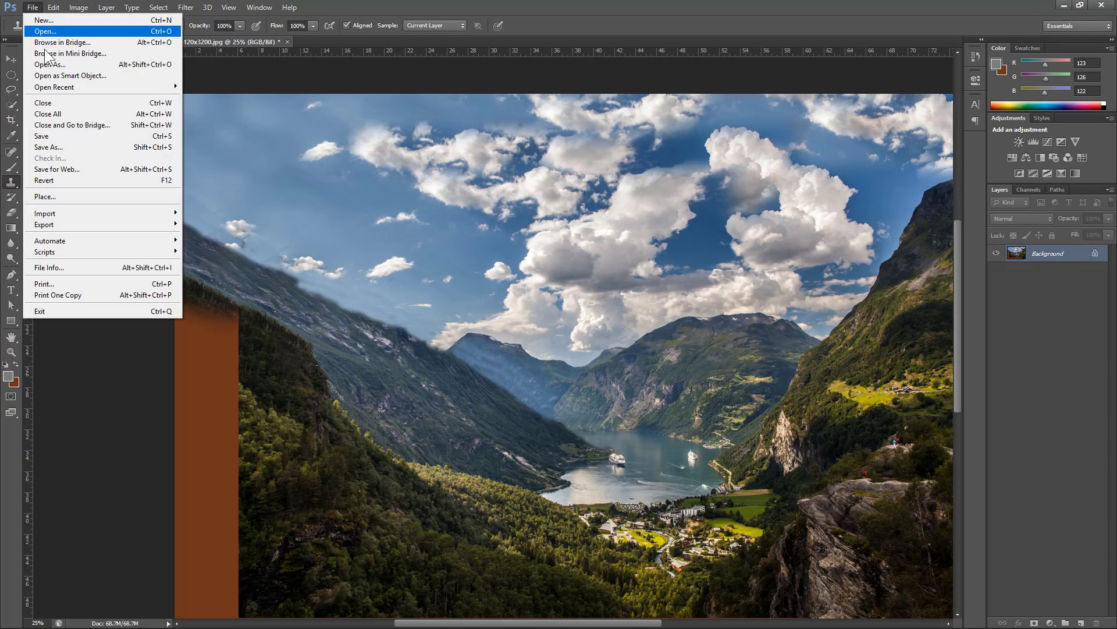
{"action": "left_click", "coordinate": [73, 147]}
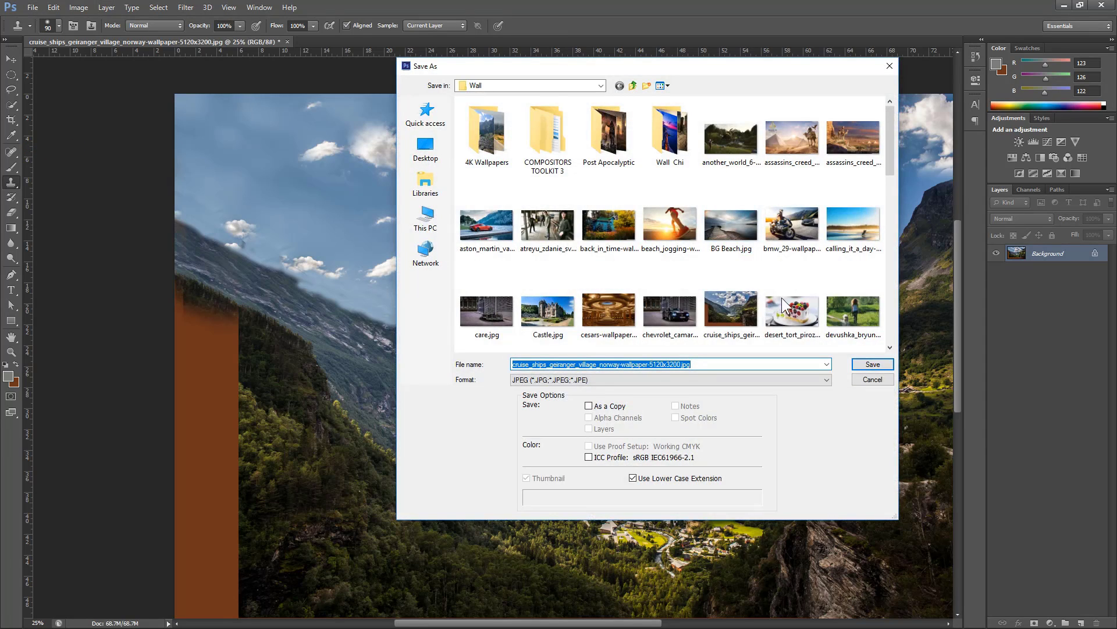
{"action": "type", "text": "Land_BG"}
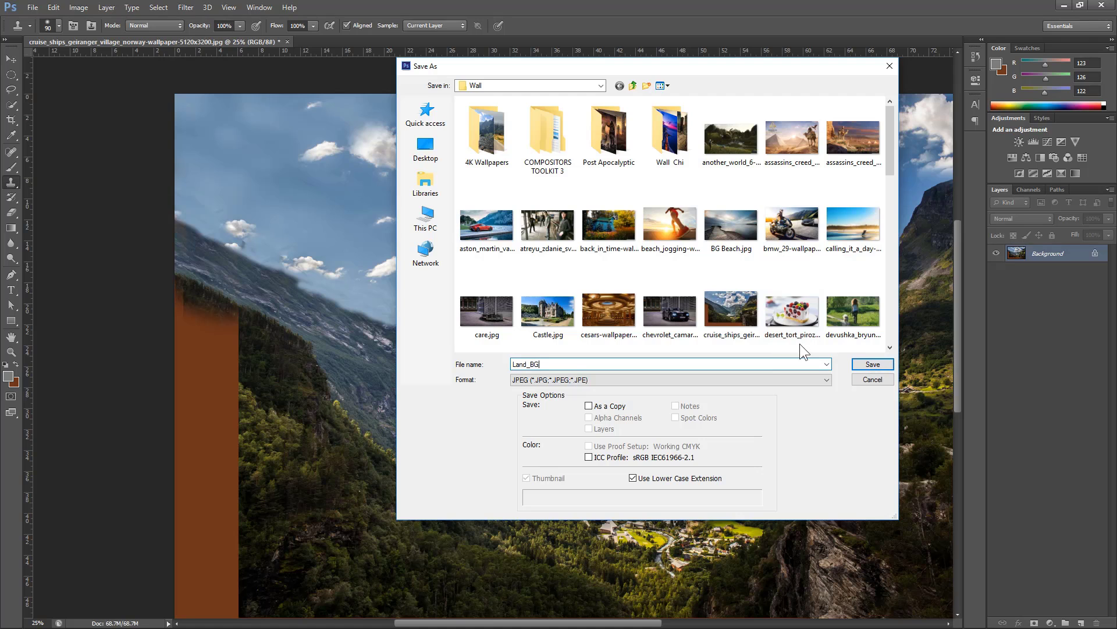
{"action": "left_click", "coordinate": [884, 364]}
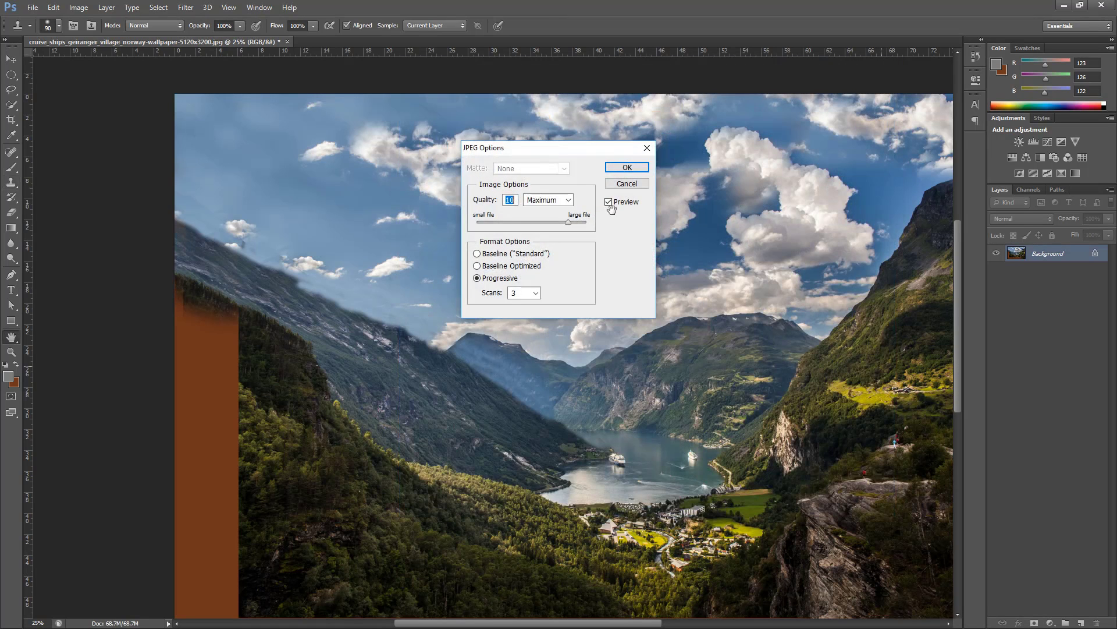
{"action": "left_click", "coordinate": [626, 168]}
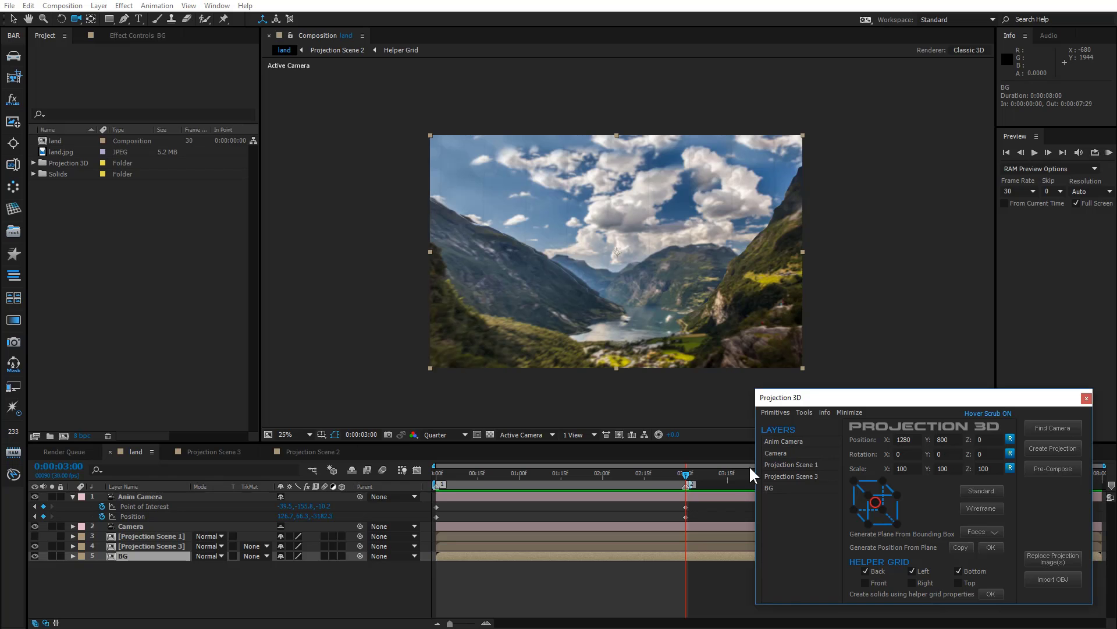
- In After Effects, replace the BG layer's projection image with Land_BG.jpg using Projection 3D
{"action": "left_click", "coordinate": [1057, 559]}
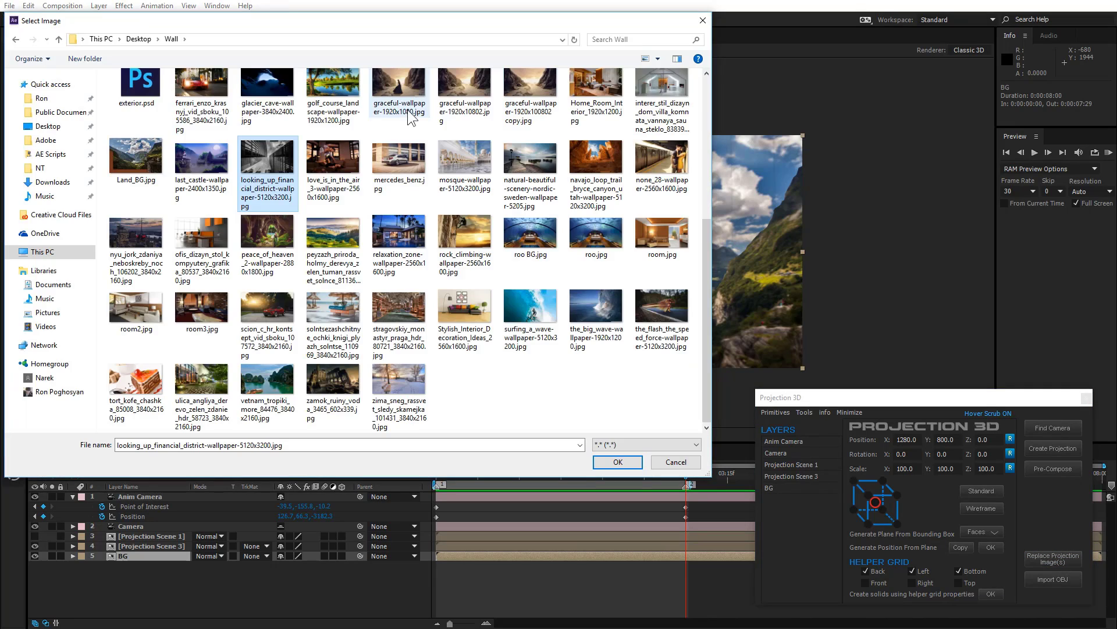
{"action": "left_click", "coordinate": [136, 158]}
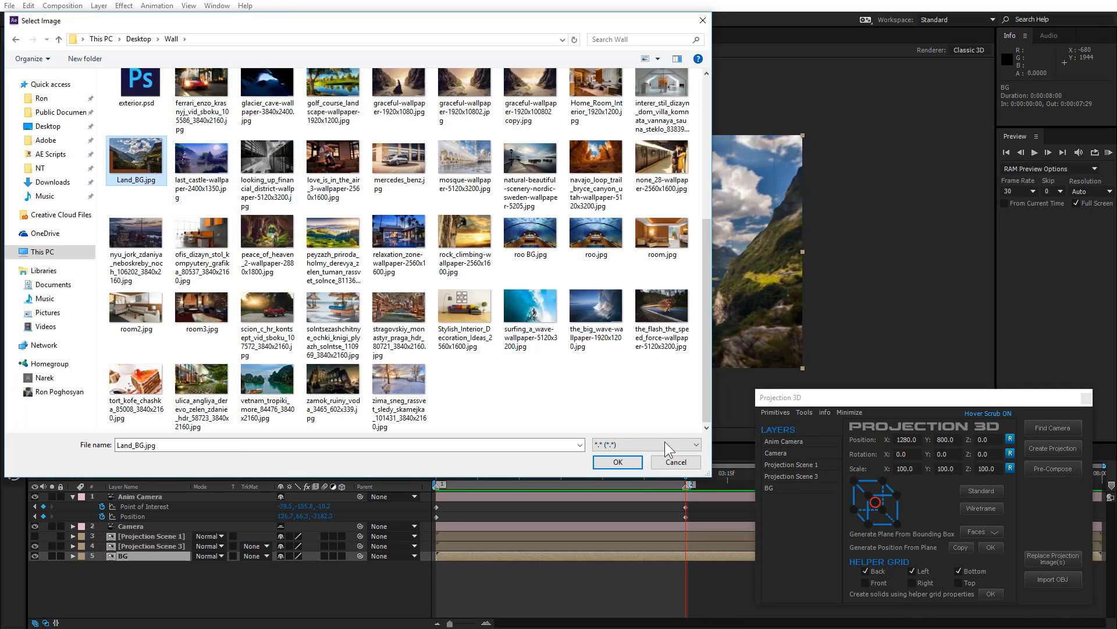
{"action": "left_click", "coordinate": [618, 463]}
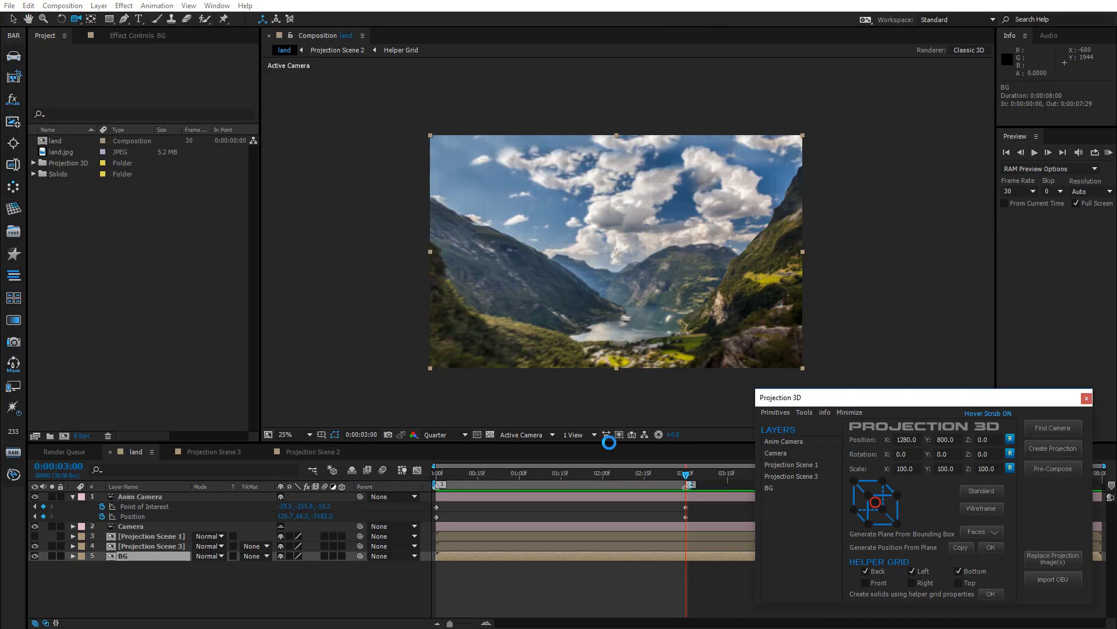
{"action": "left_click", "coordinate": [563, 366]}
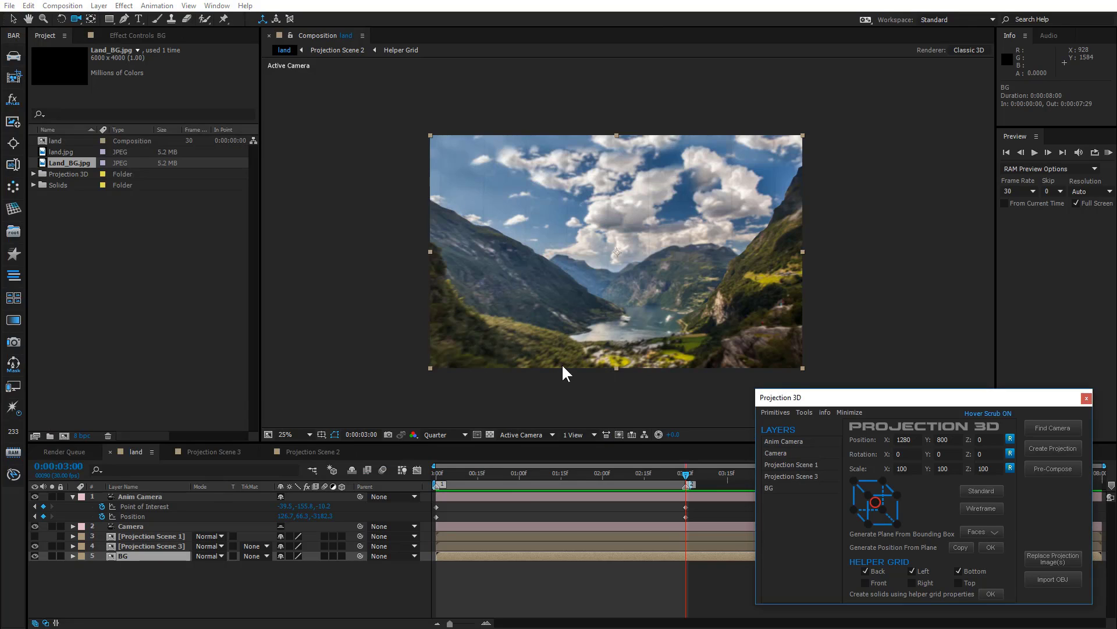
- Toggle the visibility of Projection Scene 3 to compare the left mountain's edge with the new background behind it
{"action": "key", "text": "period"}
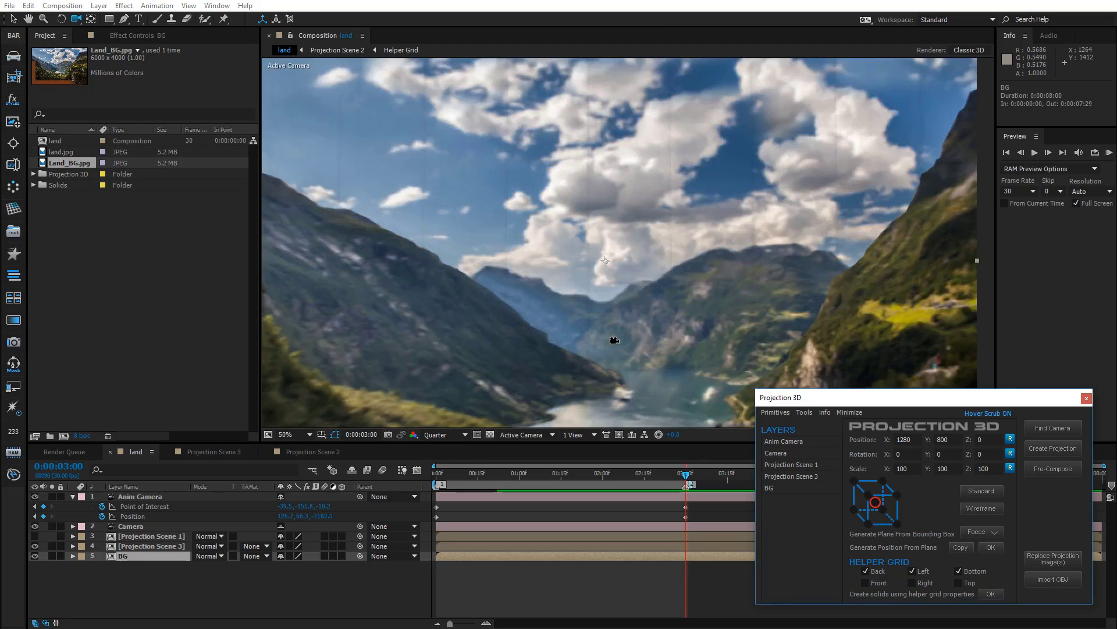
{"action": "left_click", "coordinate": [13, 19]}
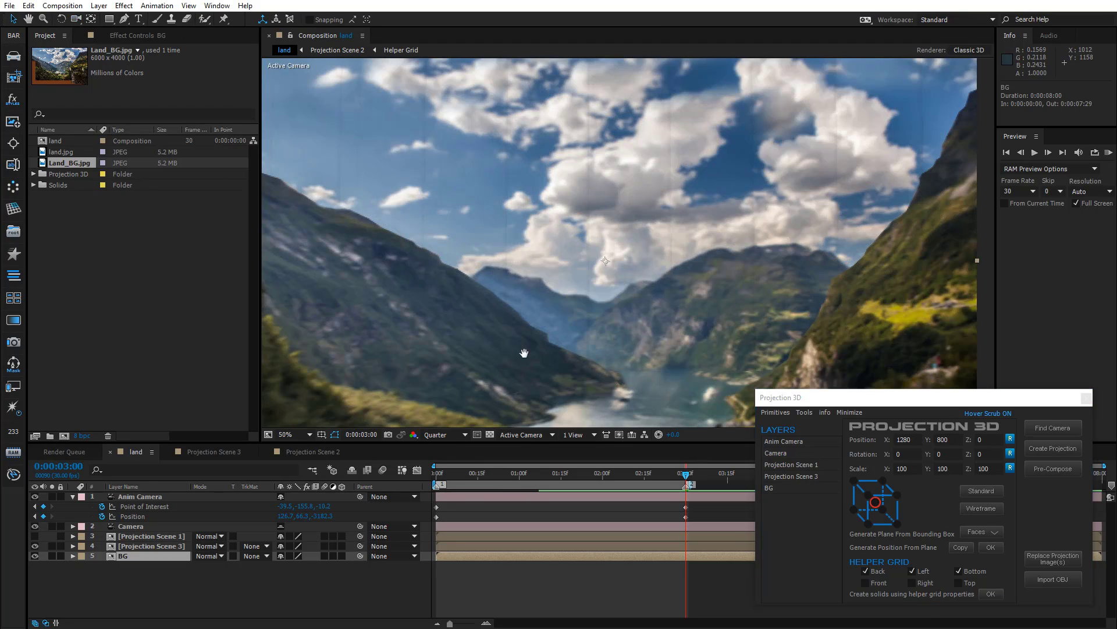
{"action": "left_click_drag", "start_coordinate": [524, 353], "coordinate": [492, 267]}
{"action": "scroll", "coordinate": [529, 317], "scroll_direction": "up", "scroll_amount": 1}
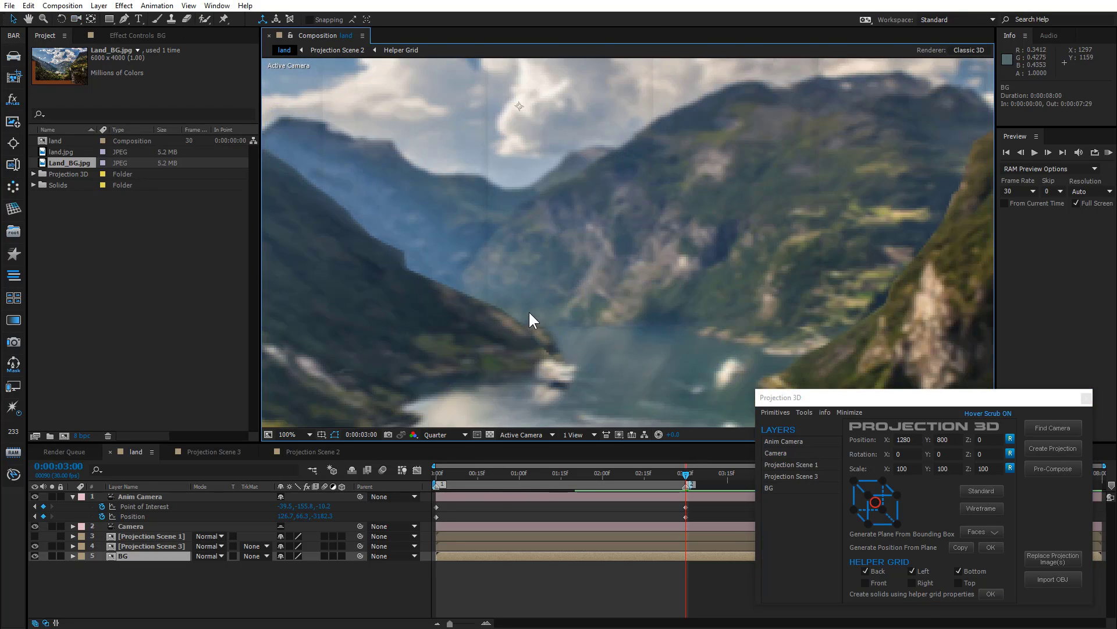
{"action": "left_click", "coordinate": [35, 545]}
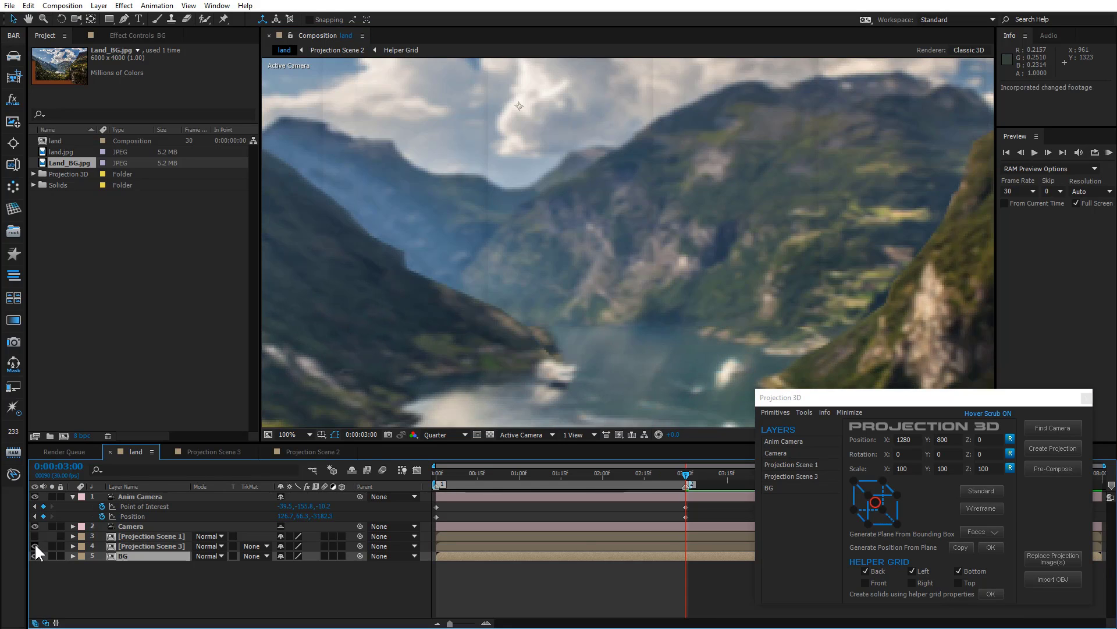
{"action": "left_click", "coordinate": [35, 545]}
{"action": "left_click", "coordinate": [35, 545]}
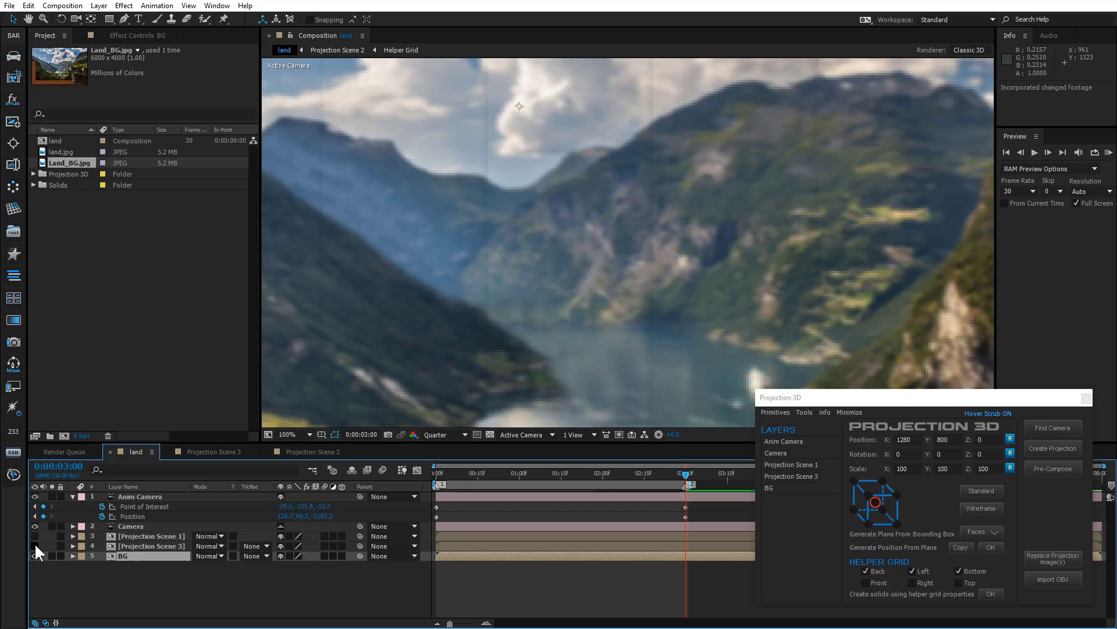
- Select the Projection Scene 3 layer and set the preview resolution to Full
{"action": "left_click", "coordinate": [144, 547]}
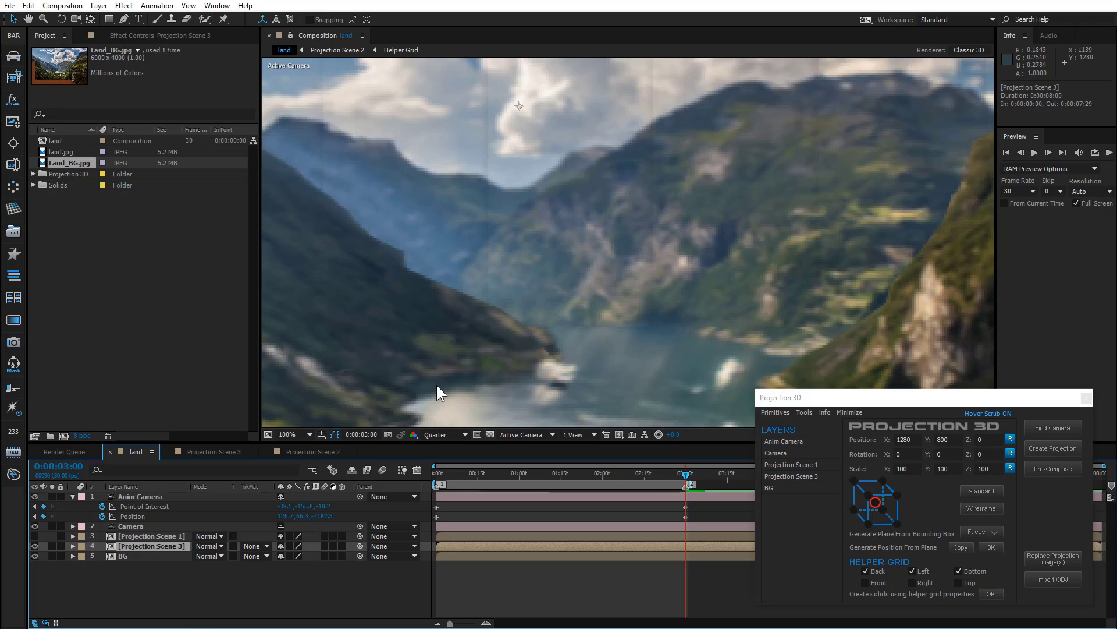
{"action": "scroll", "coordinate": [436, 386], "scroll_direction": "down", "scroll_amount": 2}
{"action": "left_click", "coordinate": [444, 434]}
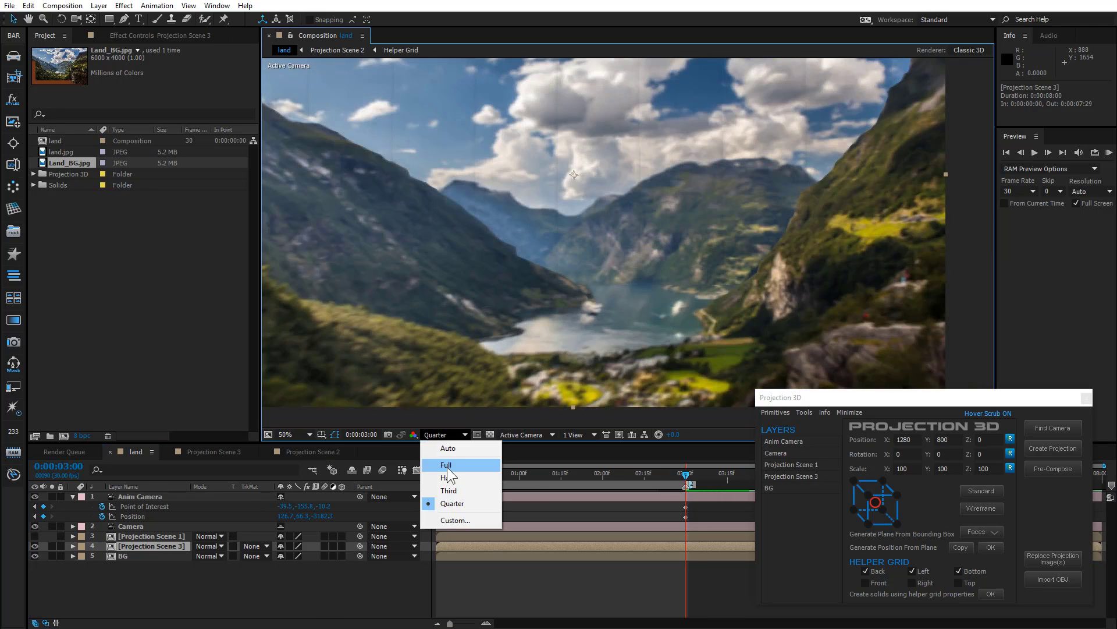
{"action": "left_click", "coordinate": [447, 465]}
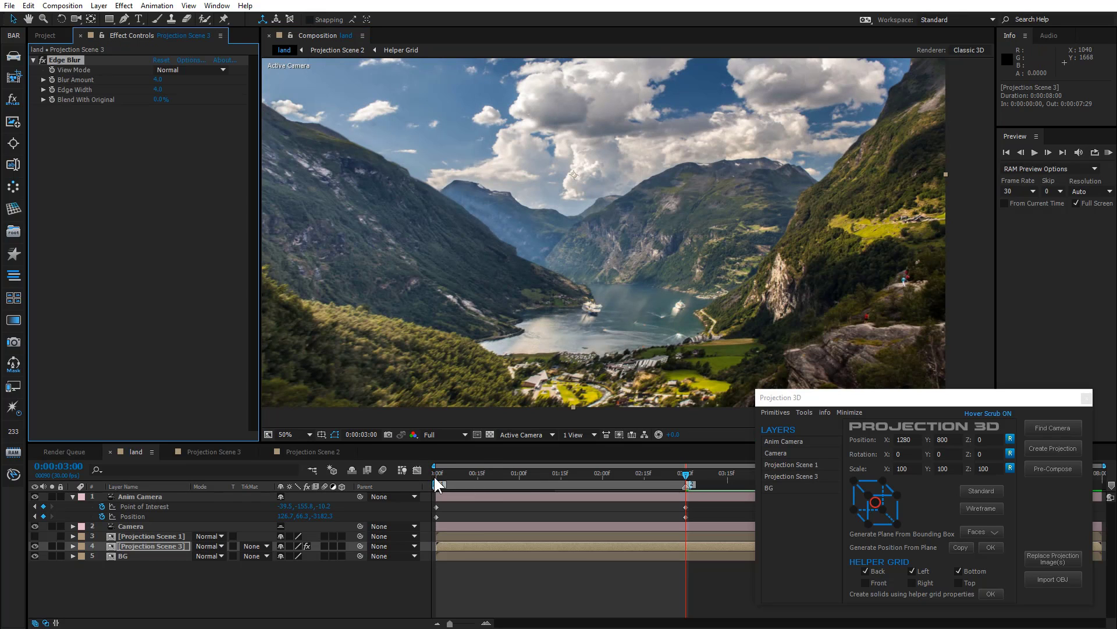
- Save the project with the playhead at the first frame and minimize the Projection 3D window
{"action": "left_click", "coordinate": [438, 476]}
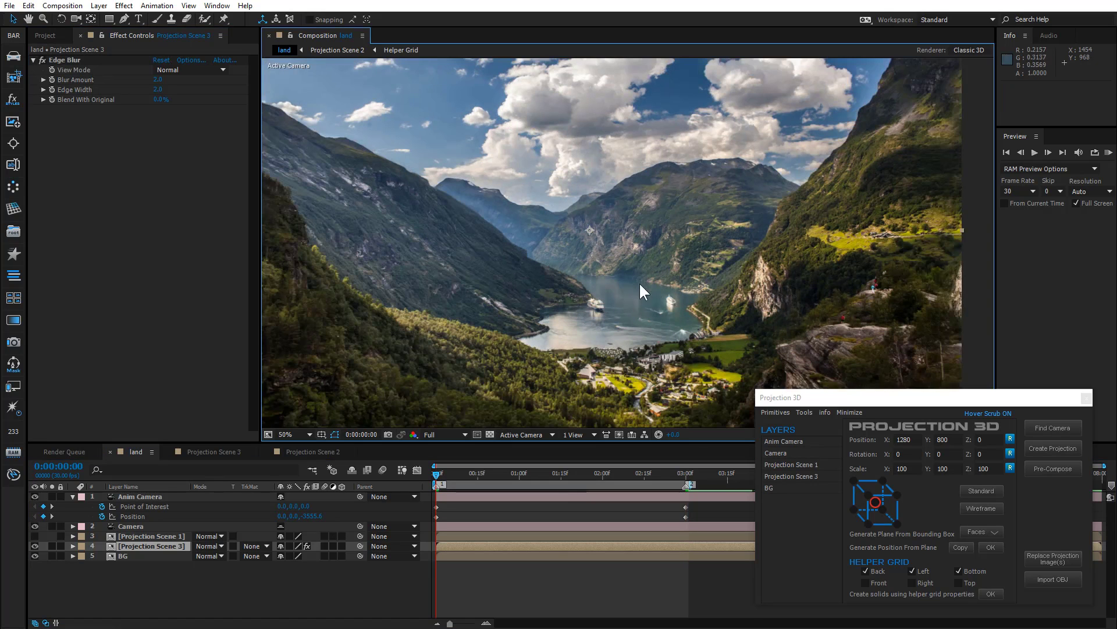
{"action": "left_click_drag", "start_coordinate": [640, 284], "coordinate": [678, 314]}
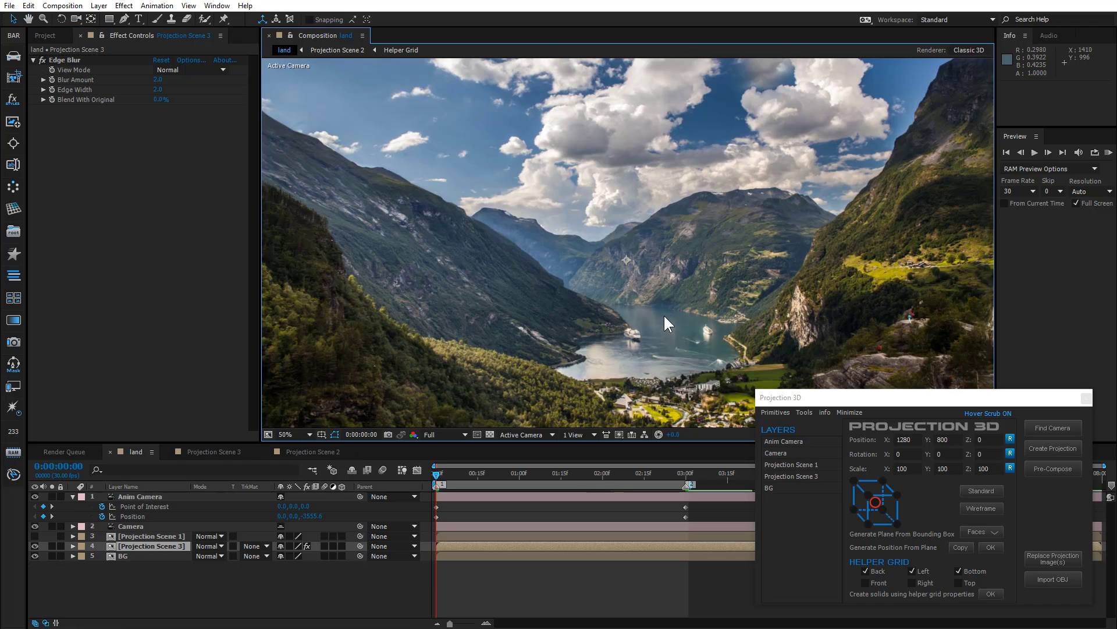
{"action": "key", "text": "ctrl+s"}
{"action": "left_click", "coordinate": [845, 412]}
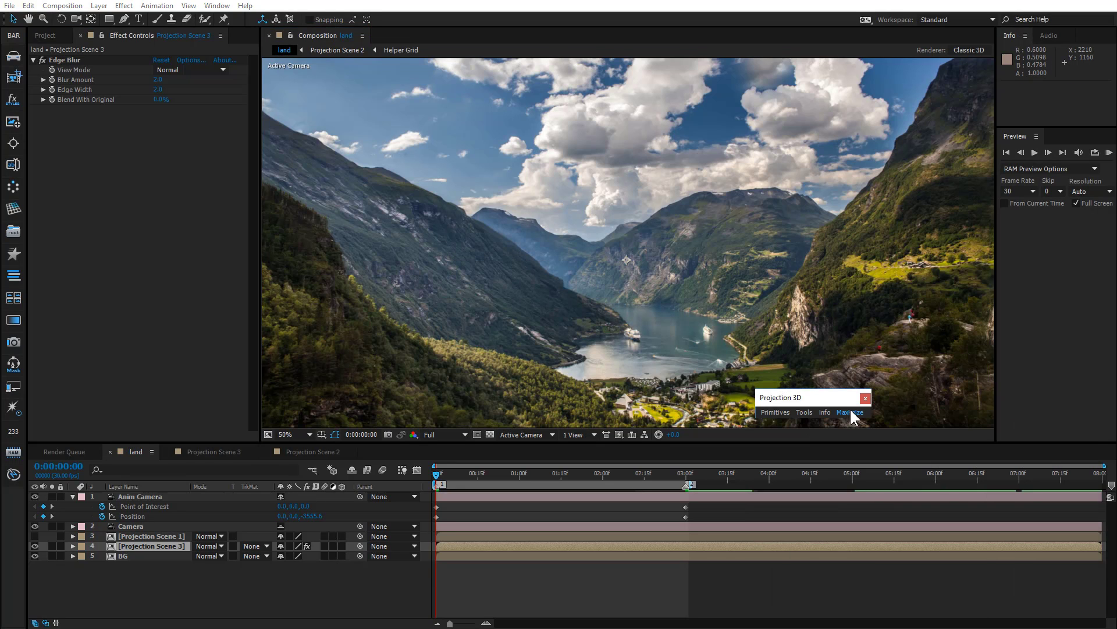
- Rename the Projection Scene 3 layer as Foreground
{"action": "left_click", "coordinate": [182, 577]}
{"action": "left_click", "coordinate": [151, 547]}
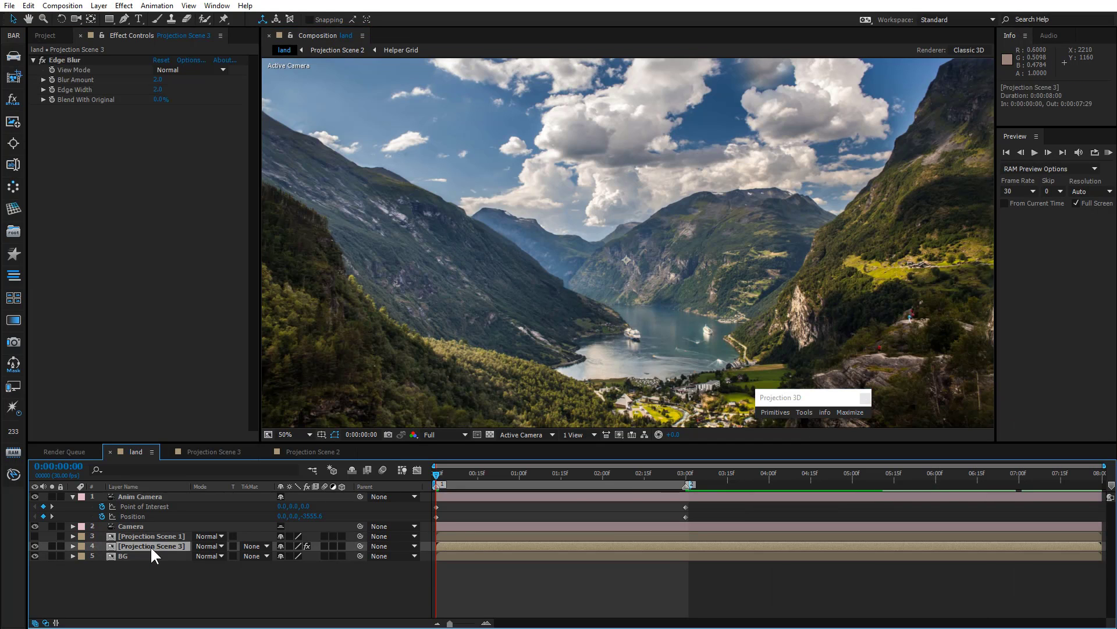
{"action": "key", "text": "Return"}
{"action": "type", "text": "Foregr"}
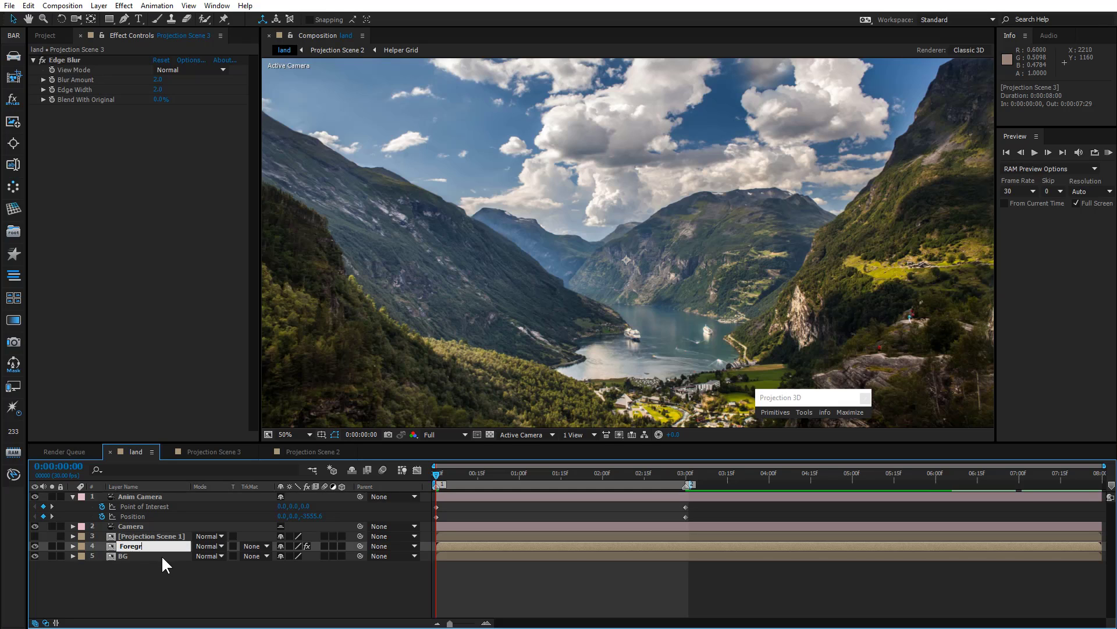
{"action": "type", "text": "ound"}
{"action": "key", "text": "Return"}
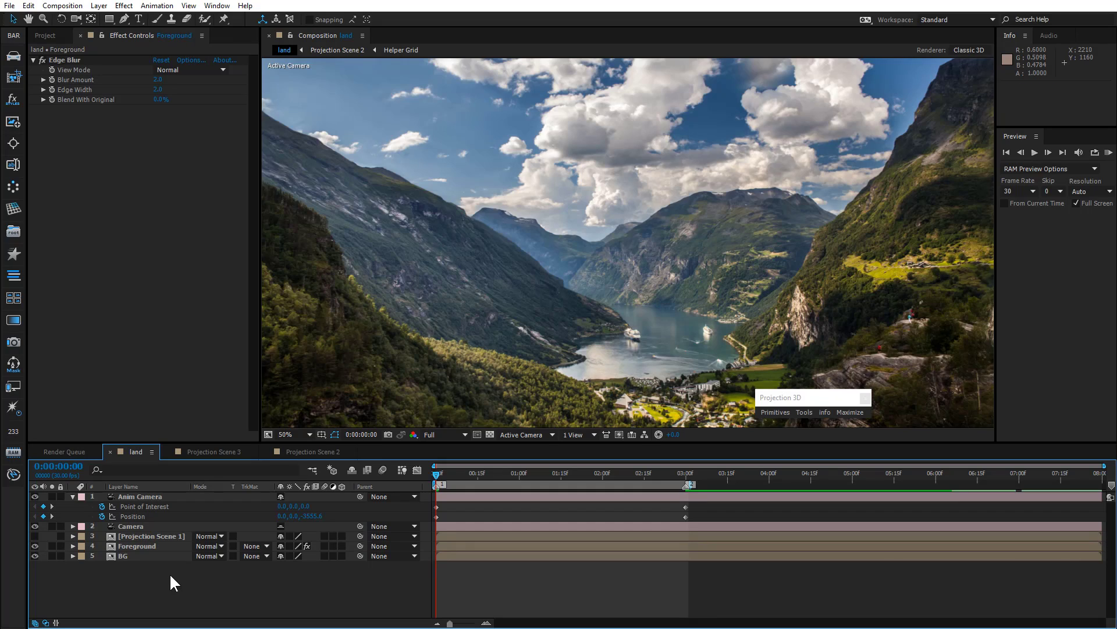
- Rename the hidden Projection Scene 1 layer as "?"
{"action": "left_click", "coordinate": [153, 536]}
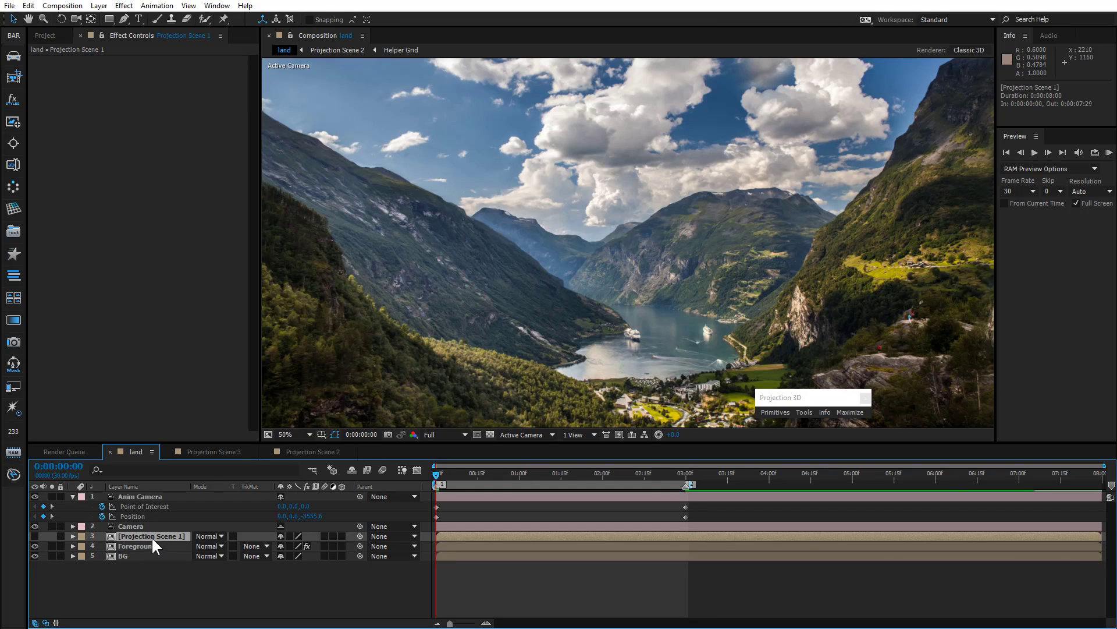
{"action": "key", "text": "Return"}
{"action": "type", "text": "?"}
{"action": "left_click", "coordinate": [149, 578]}
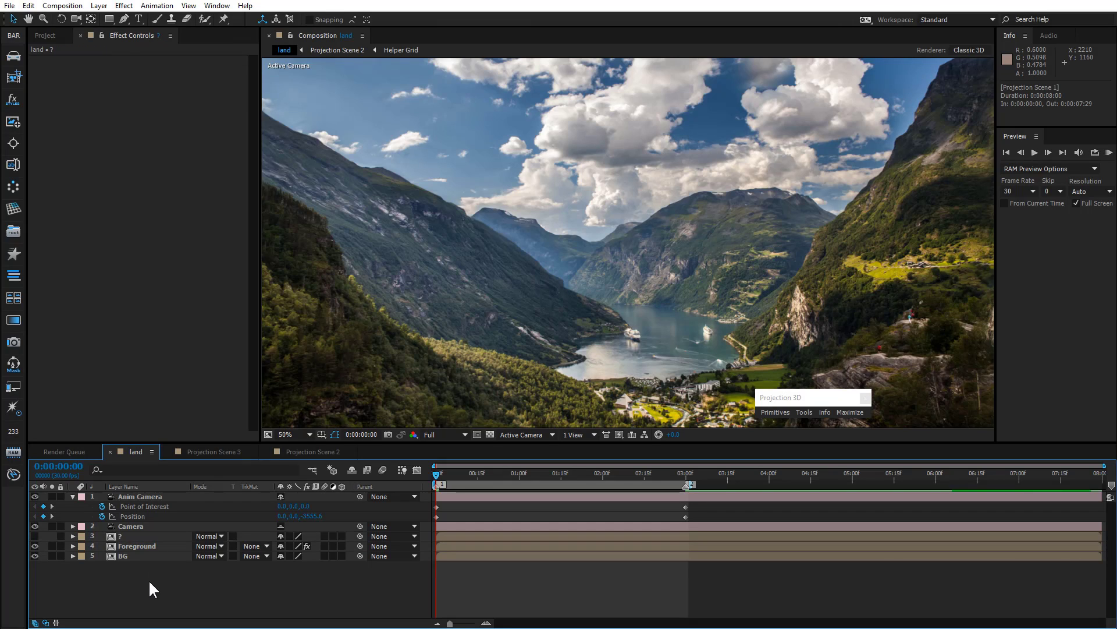
- Save the project with the renamed layers
{"action": "scroll", "coordinate": [595, 354], "scroll_direction": "down", "scroll_amount": 2}
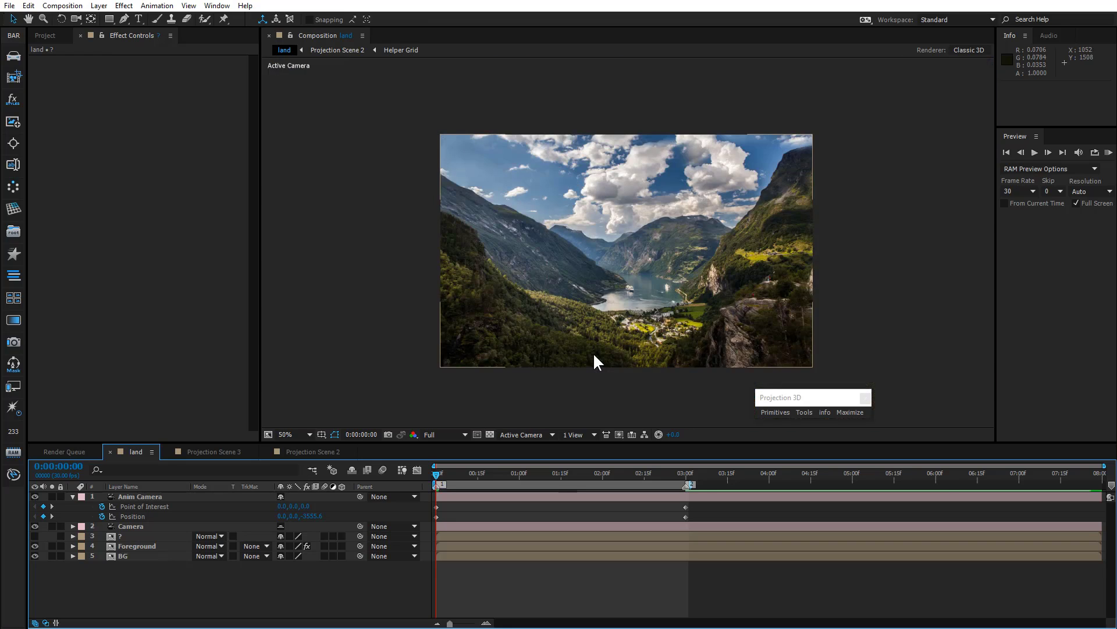
{"action": "scroll", "coordinate": [593, 352], "scroll_direction": "up", "scroll_amount": 2}
{"action": "left_click_drag", "start_coordinate": [591, 364], "coordinate": [593, 366]}
{"action": "left_click", "coordinate": [594, 365]}
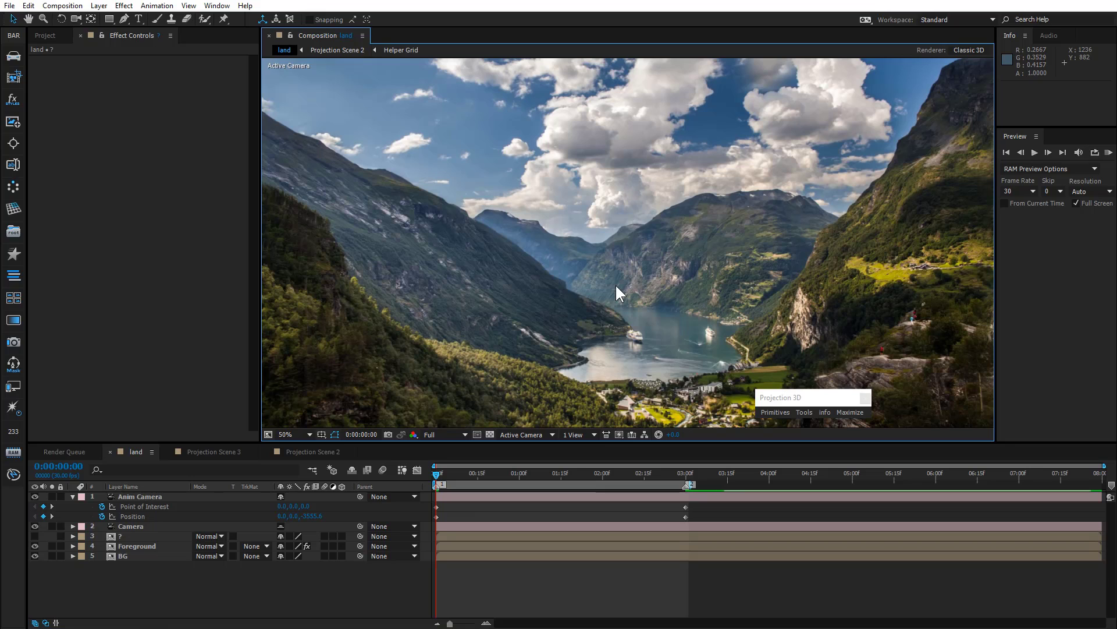
{"action": "key", "text": "ctrl+s"}
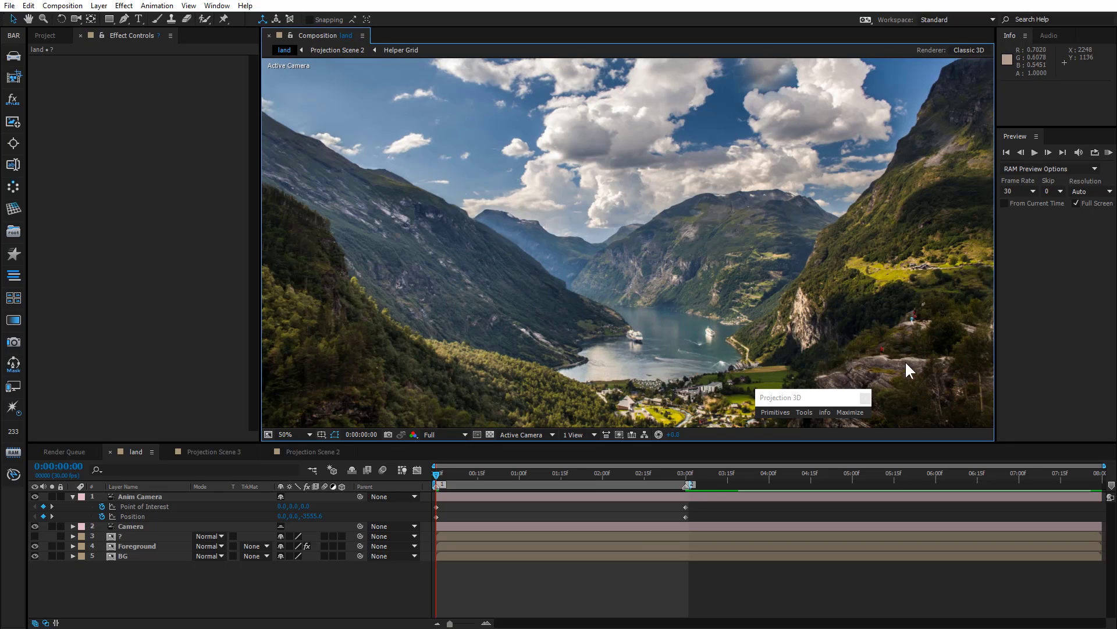